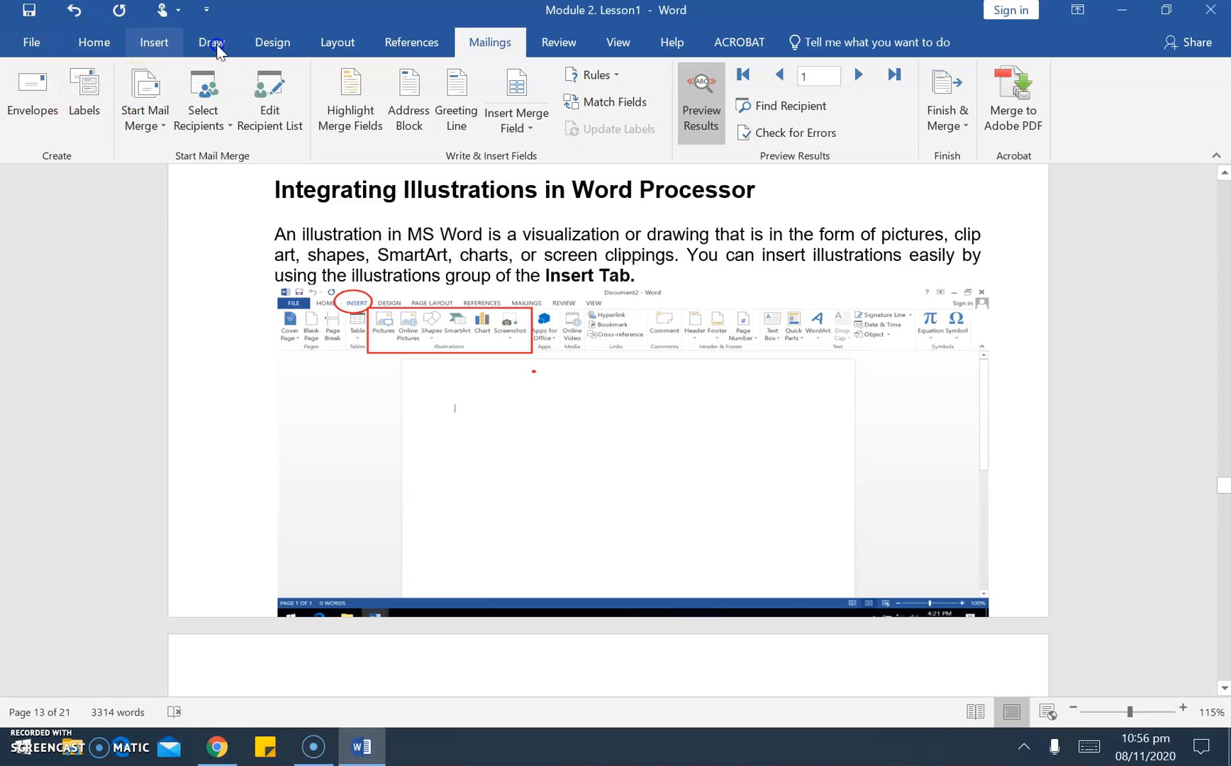
{"action": "left_click", "coordinate": [154, 44]}
{"action": "left_click", "coordinate": [96, 46]}
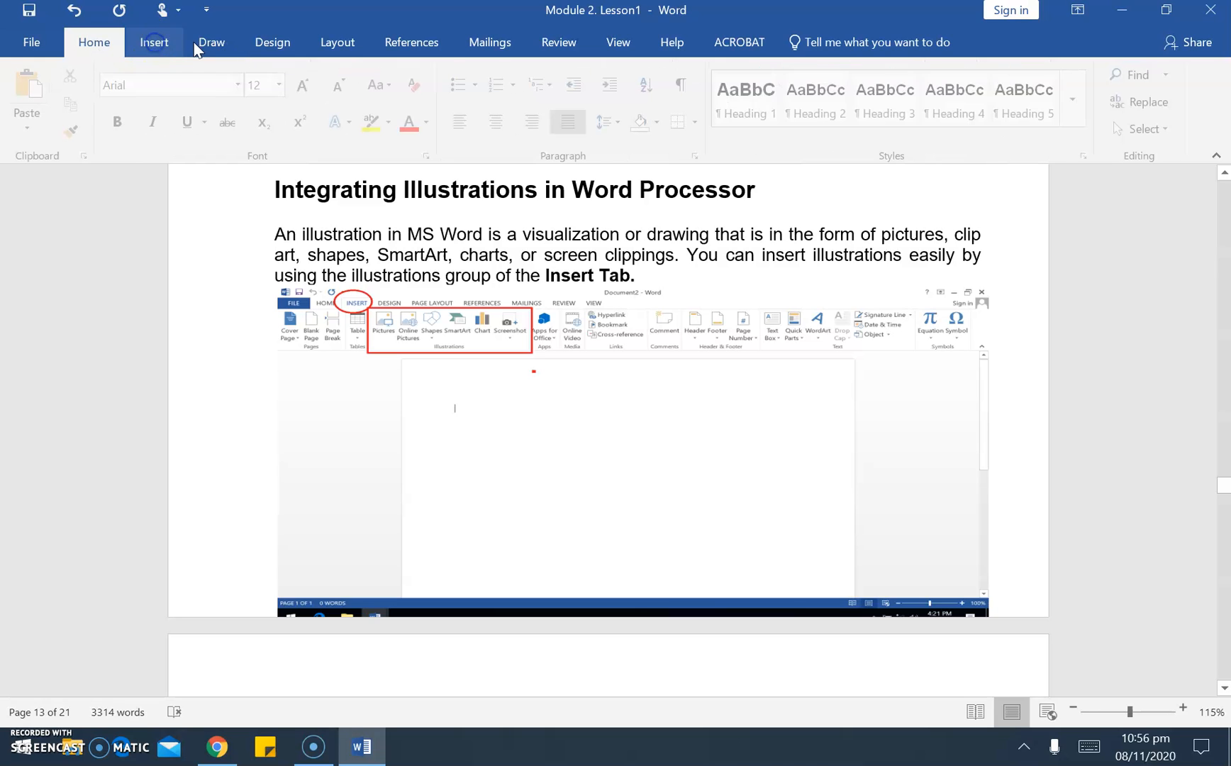
{"action": "left_click", "coordinate": [264, 48]}
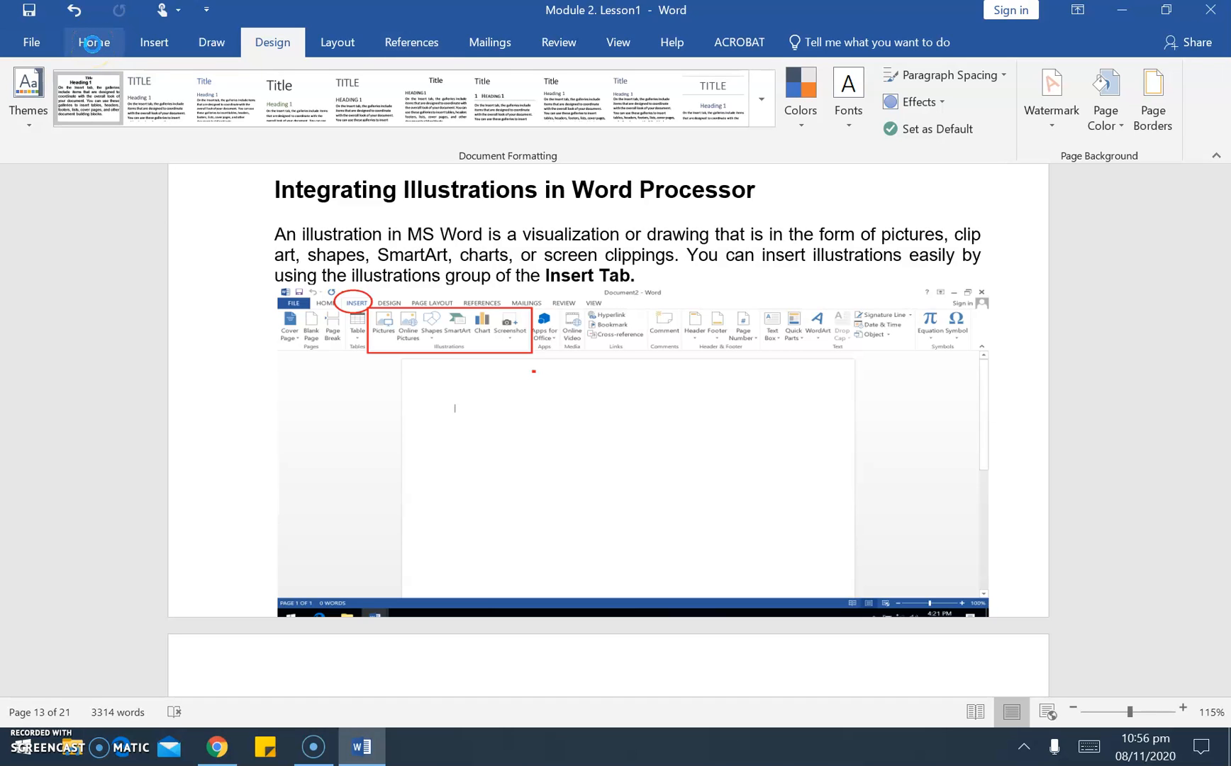
{"action": "left_click", "coordinate": [160, 43]}
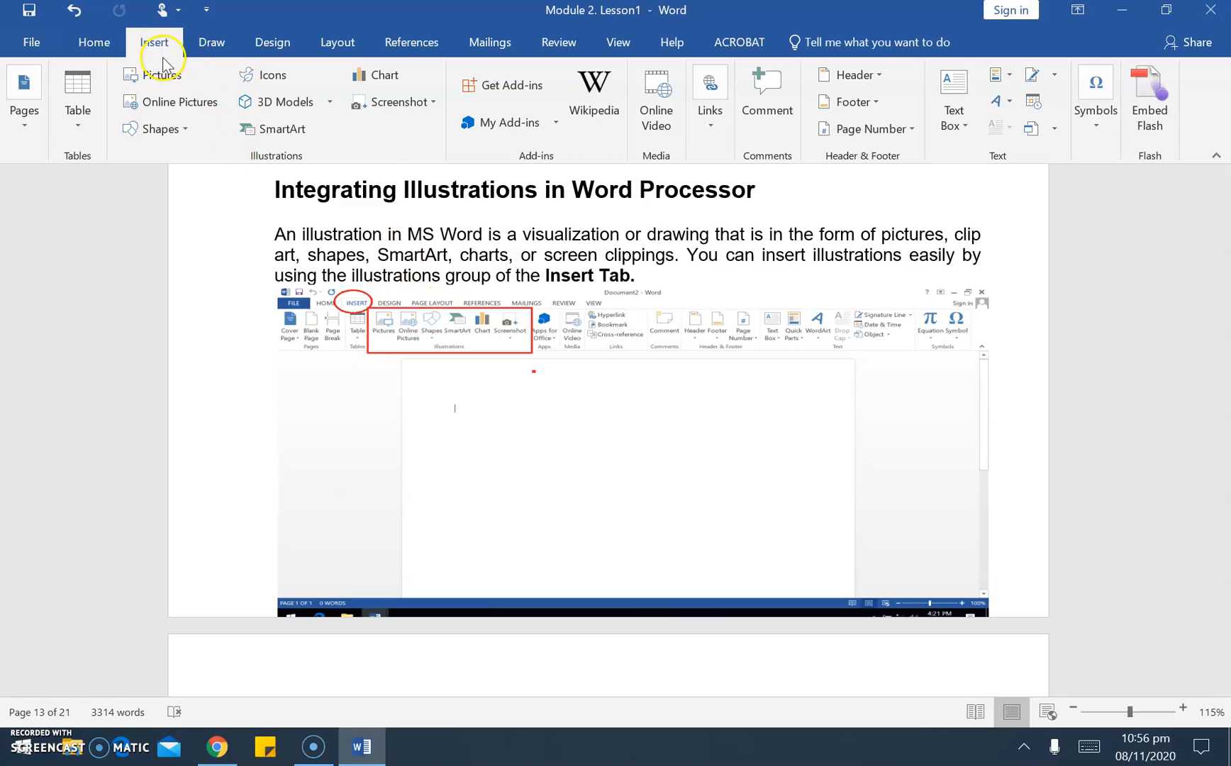
Examine the lesson's illustration section and the numbered steps under "Inserting Illustrations: Picture from a File"
{"action": "left_click_drag", "start_coordinate": [1130, 711], "coordinate": [1138, 710]}
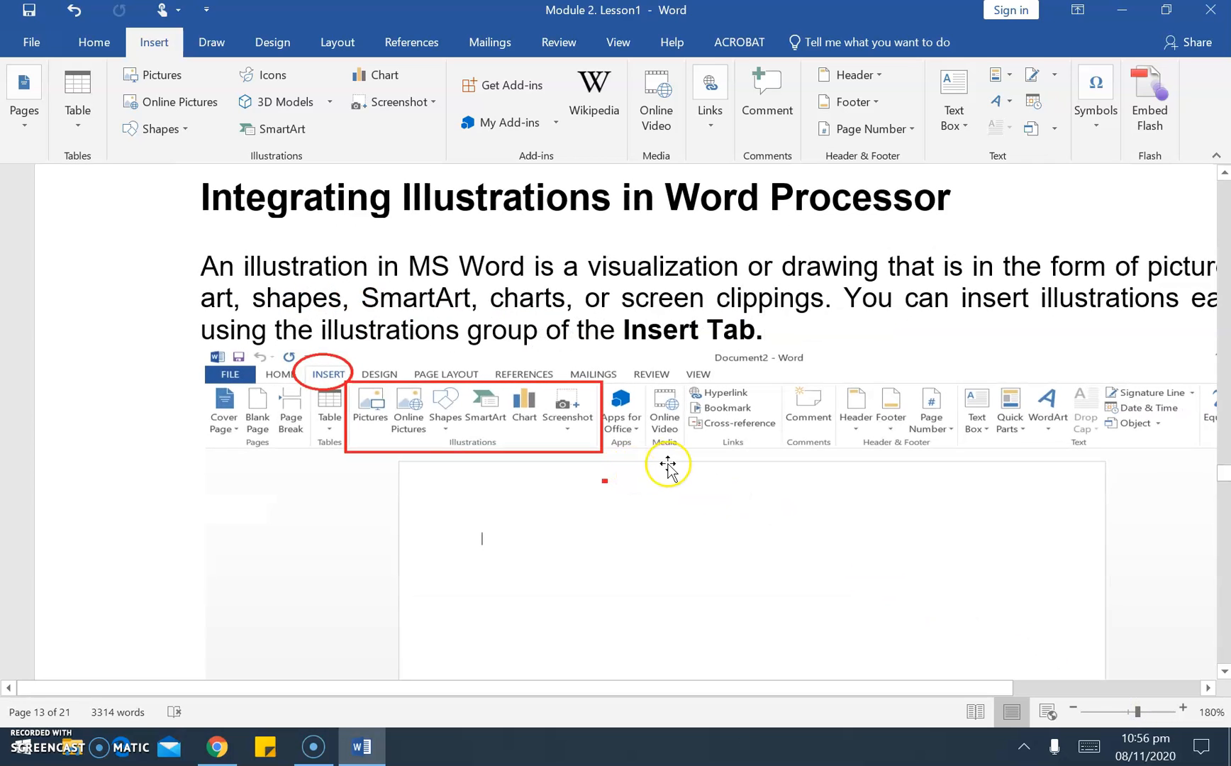
{"action": "scroll", "coordinate": [667, 468], "scroll_direction": "down", "scroll_amount": 5}
{"action": "scroll", "coordinate": [668, 468], "scroll_direction": "down", "scroll_amount": 10}
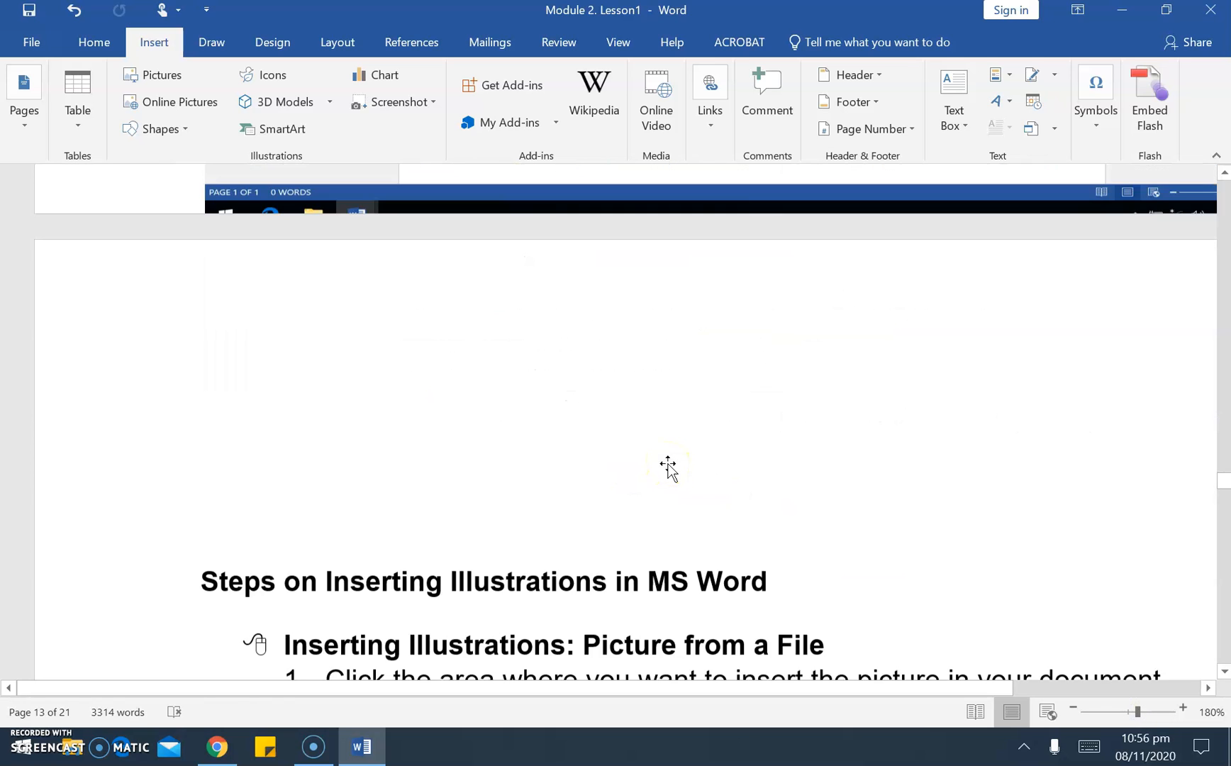
{"action": "scroll", "coordinate": [668, 464], "scroll_direction": "down", "scroll_amount": 1}
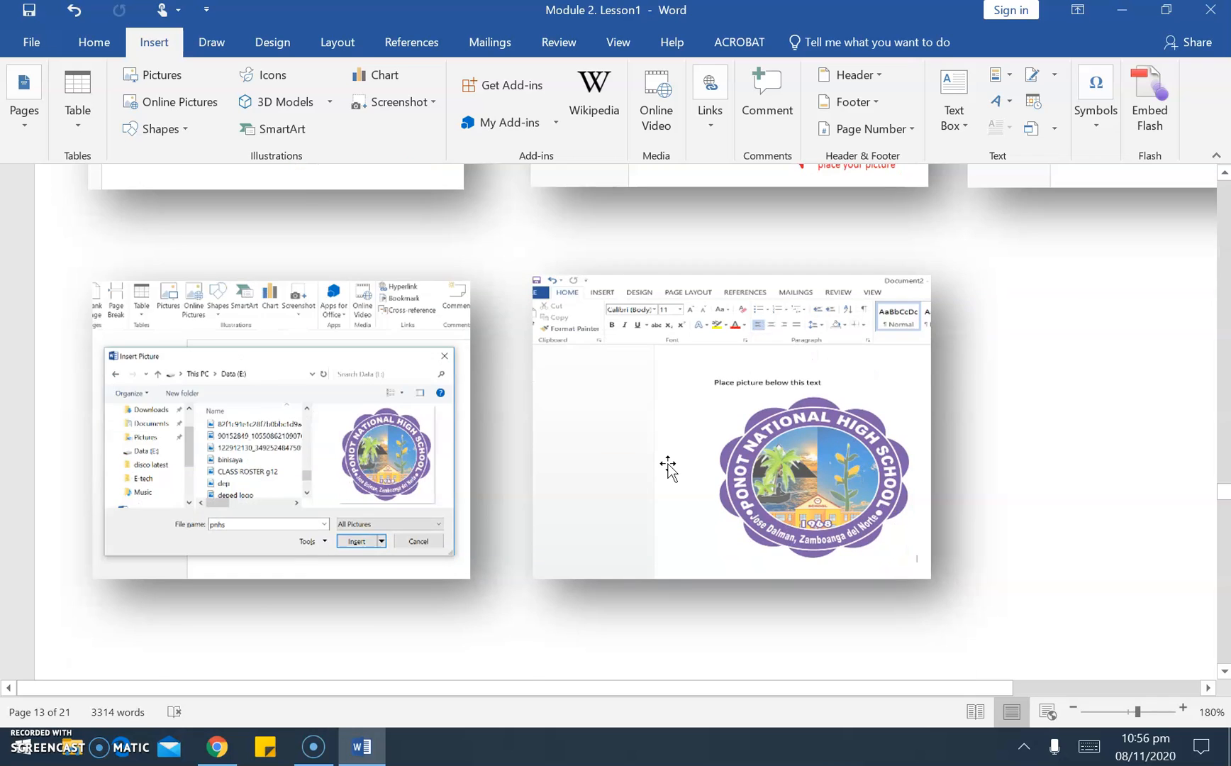
{"action": "scroll", "coordinate": [668, 464], "scroll_direction": "up", "scroll_amount": 8}
{"action": "scroll", "coordinate": [668, 463], "scroll_direction": "up", "scroll_amount": 3}
{"action": "left_click", "coordinate": [654, 461]}
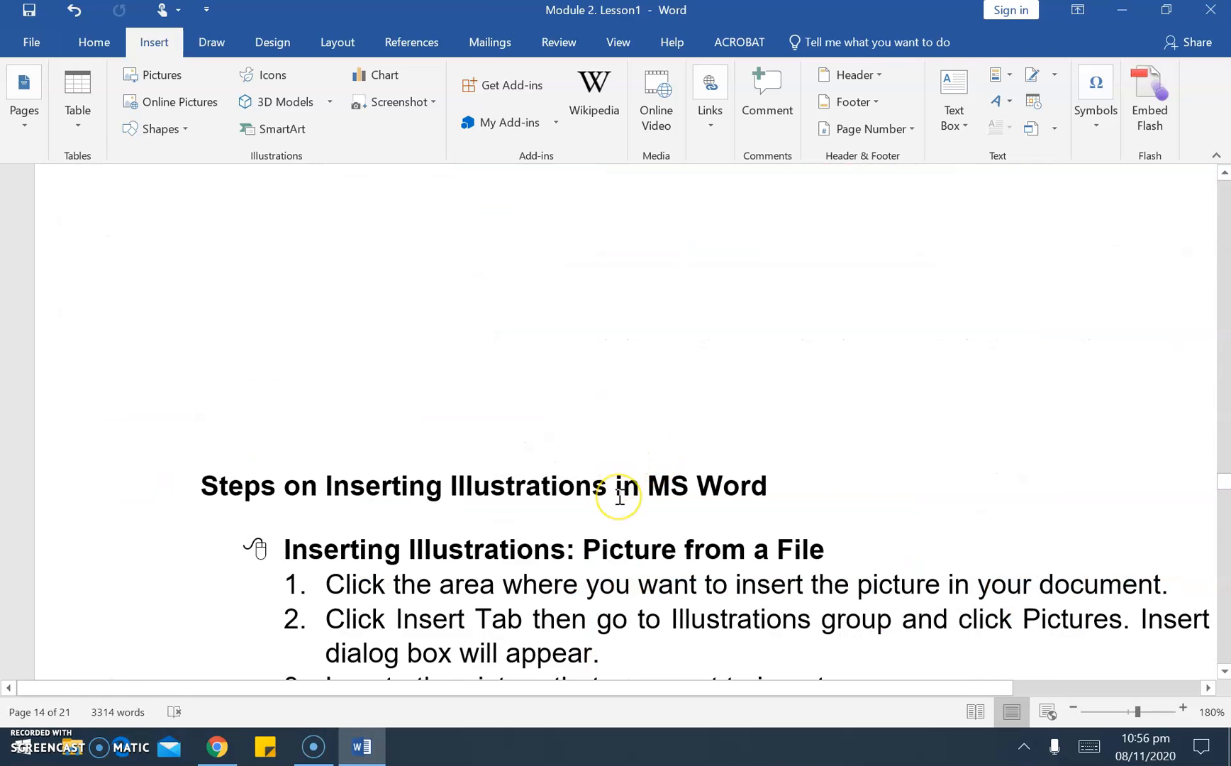
{"action": "scroll", "coordinate": [621, 489], "scroll_direction": "down", "scroll_amount": 1, "text": "ctrl"}
{"action": "scroll", "coordinate": [619, 494], "scroll_direction": "down", "scroll_amount": 2, "text": "ctrl"}
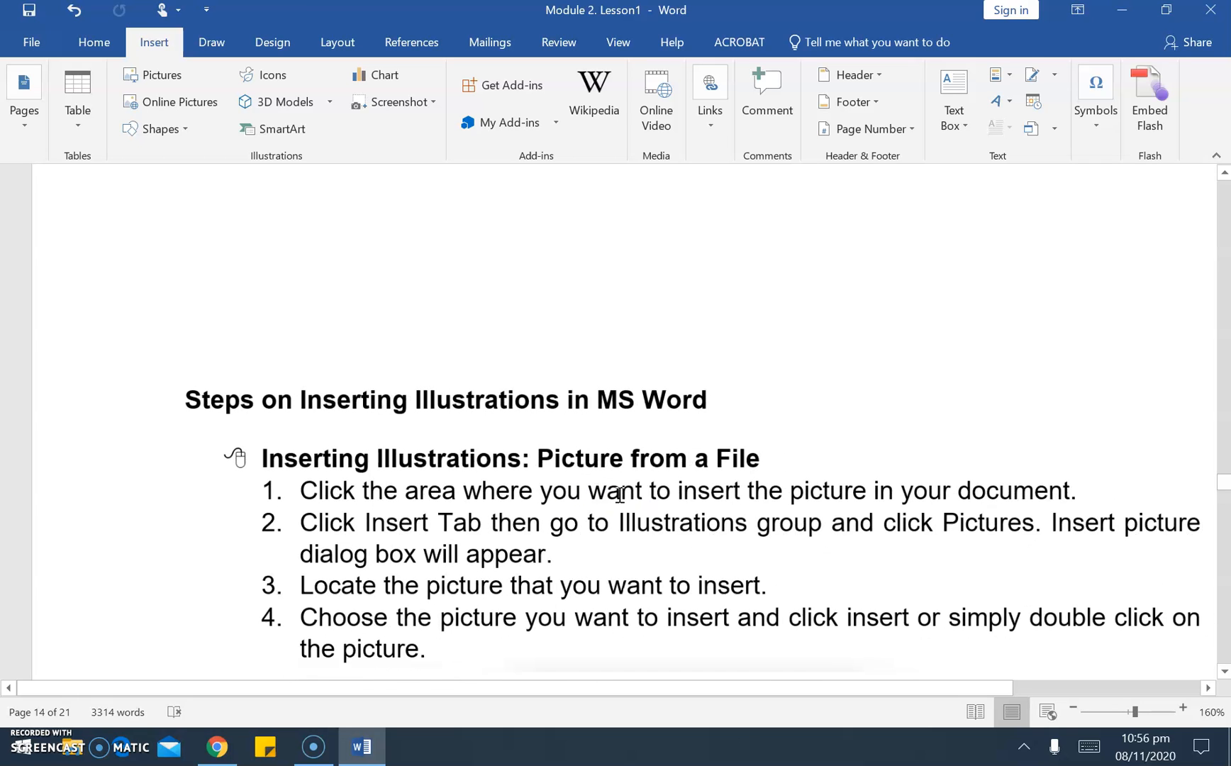
{"action": "left_click", "coordinate": [329, 252]}
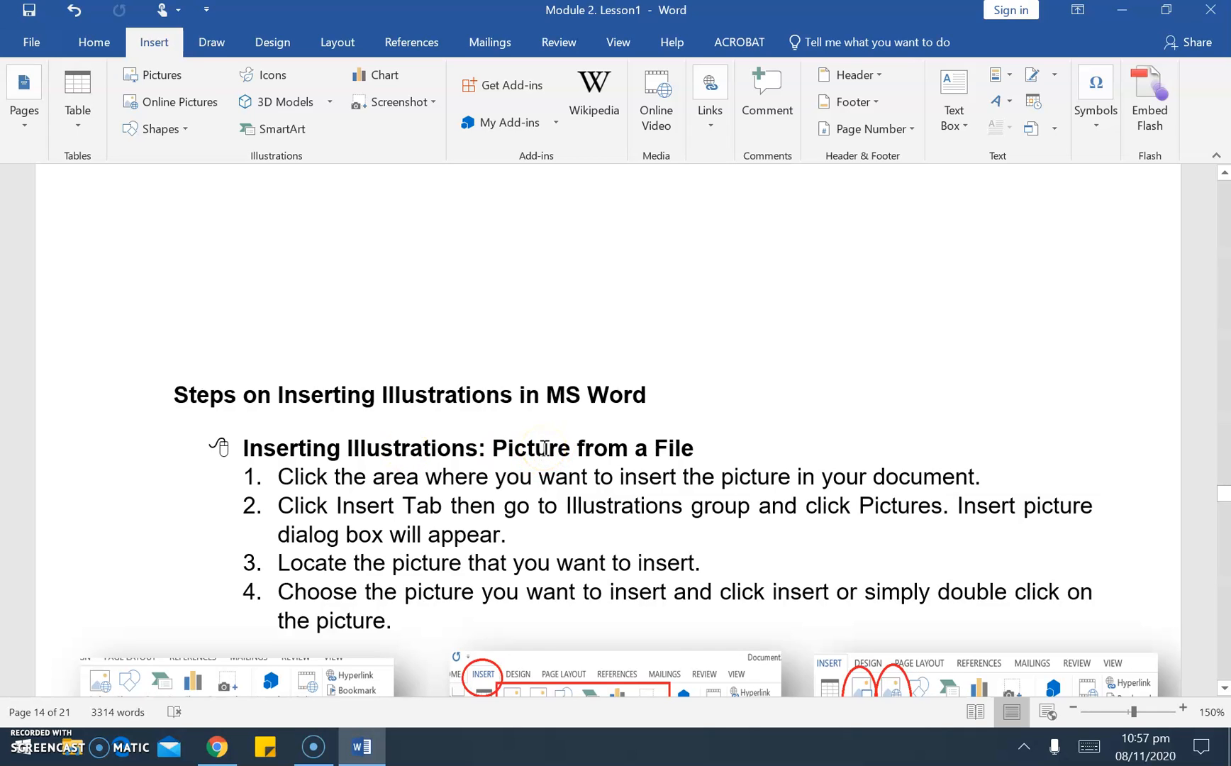
{"action": "left_click", "coordinate": [687, 449]}
Create a new blank document
{"action": "left_click", "coordinate": [30, 43]}
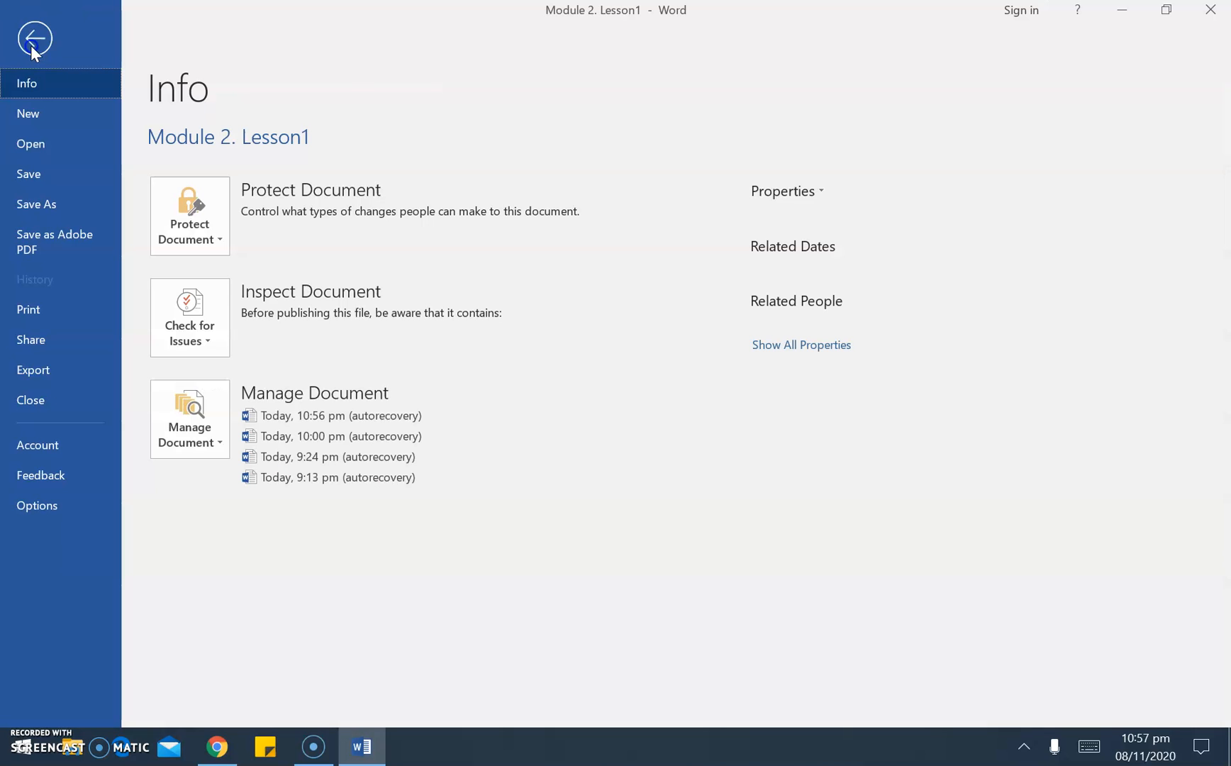
{"action": "left_click", "coordinate": [43, 113]}
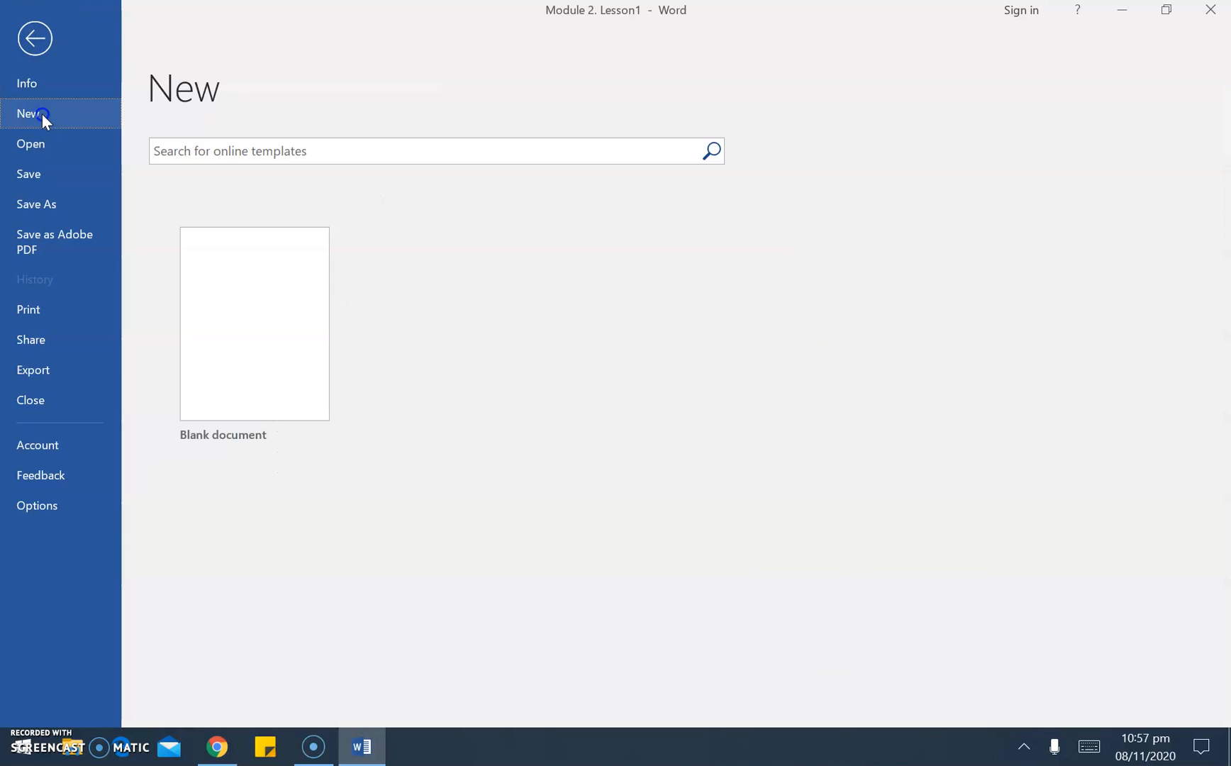
{"action": "left_click", "coordinate": [228, 379]}
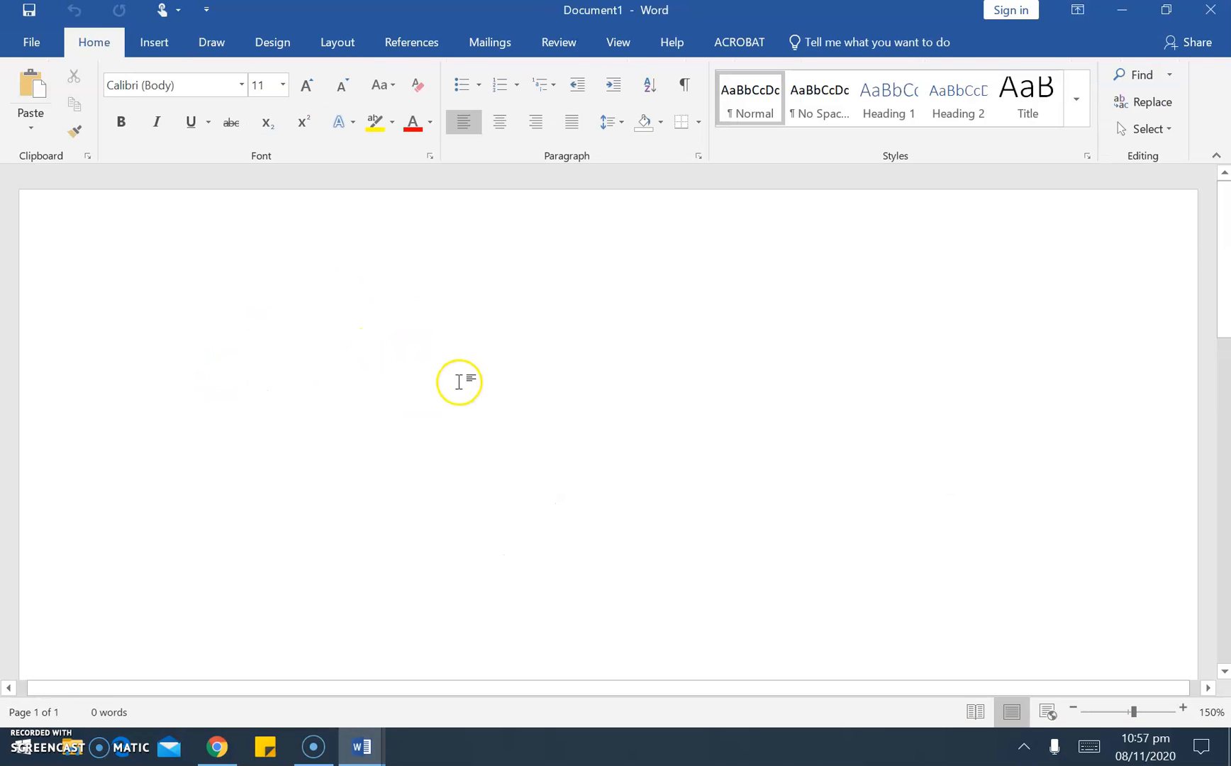
Return to the Module 2. Lesson1 document and review step 1 about choosing where to insert the picture, with its example images
{"action": "mouse_move", "coordinate": [373, 748]}
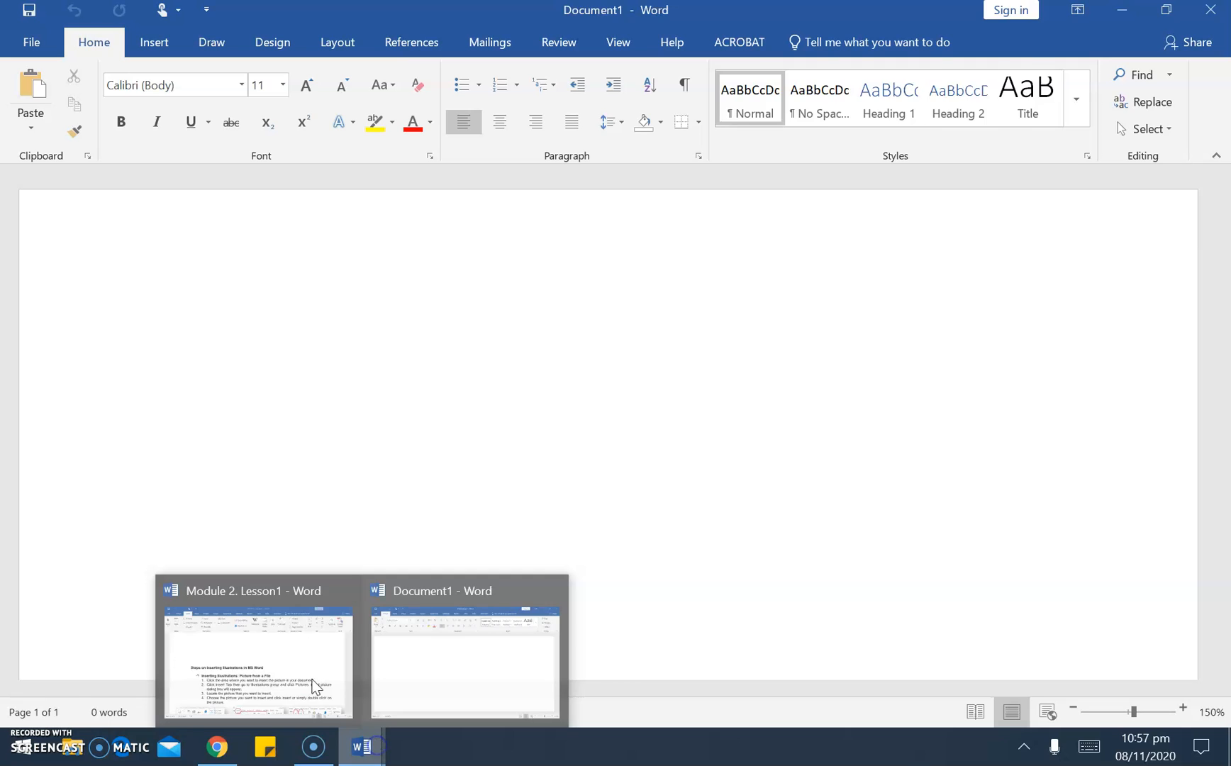
{"action": "left_click", "coordinate": [294, 659]}
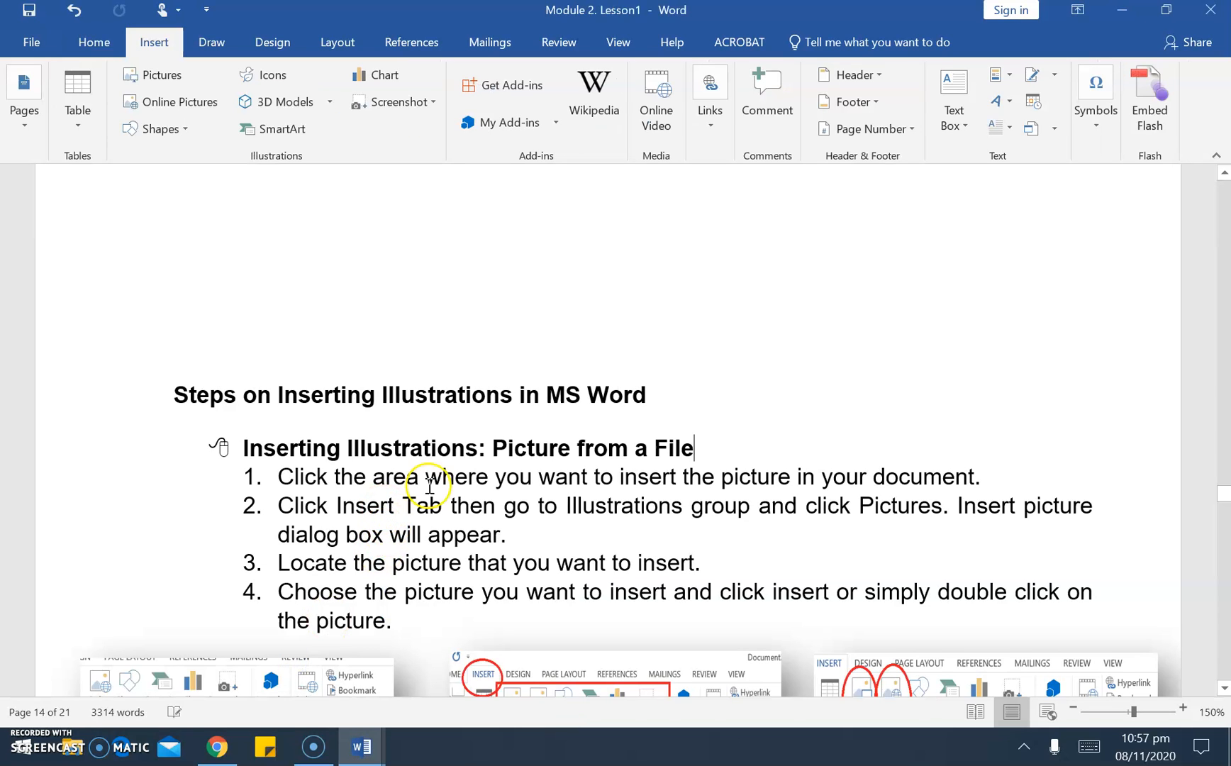
{"action": "scroll", "coordinate": [426, 466], "scroll_direction": "down", "scroll_amount": 2}
{"action": "left_click", "coordinate": [695, 376]}
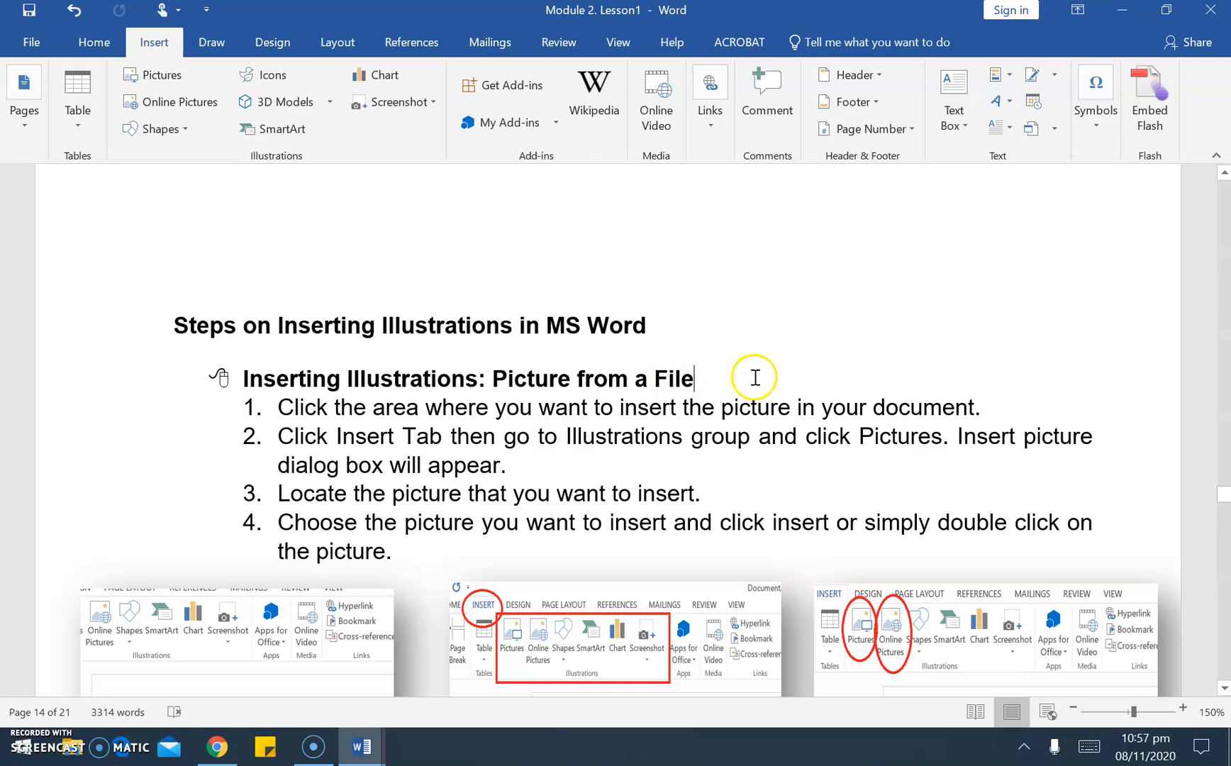
{"action": "left_click", "coordinate": [278, 410]}
{"action": "left_click_drag", "start_coordinate": [398, 411], "coordinate": [866, 420]}
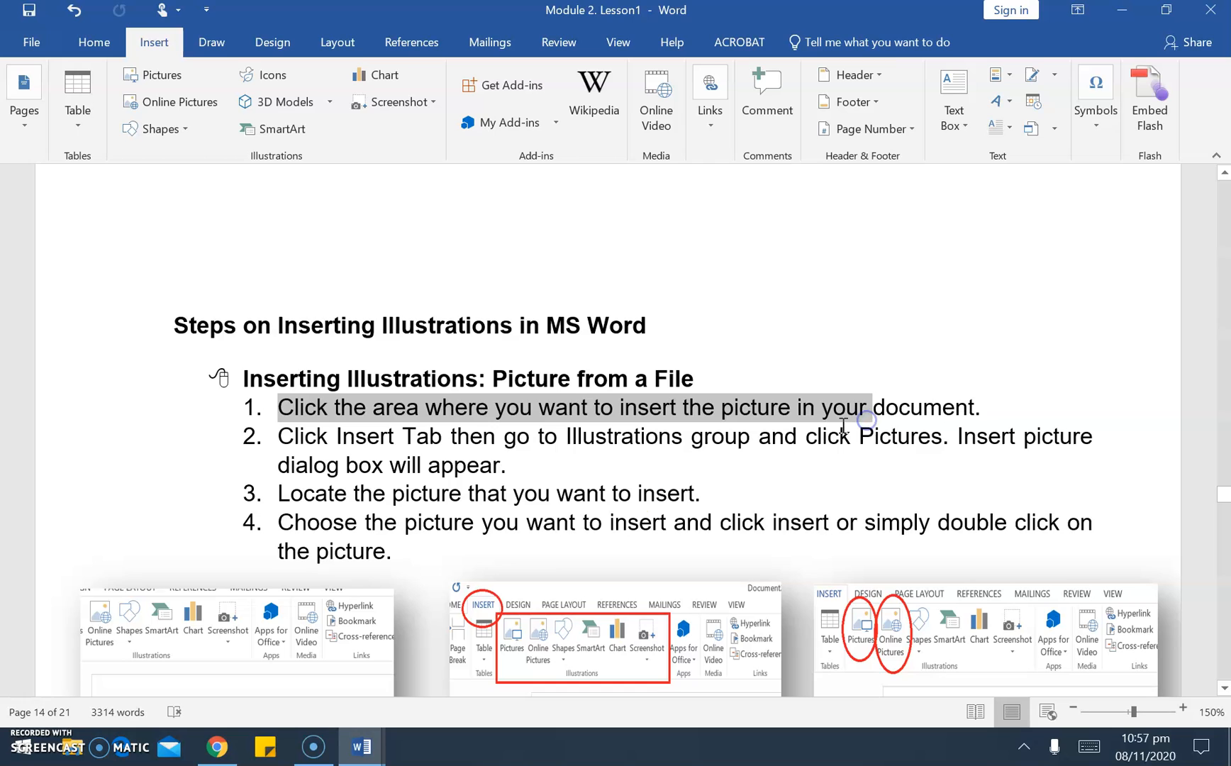
{"action": "scroll", "coordinate": [629, 503], "scroll_direction": "down", "scroll_amount": 3}
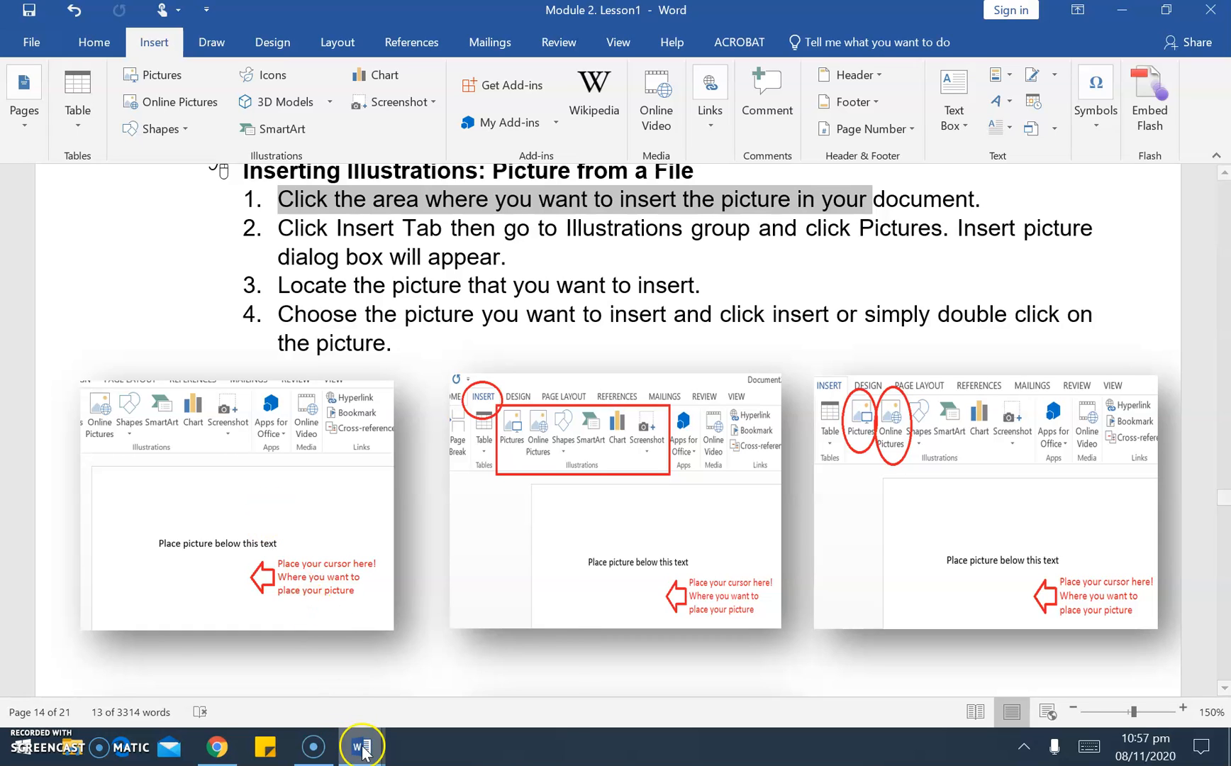
In Document1, enter the line "This is my profile" and place the text cursor on an empty line below it
{"action": "mouse_move", "coordinate": [363, 744]}
{"action": "left_click", "coordinate": [397, 698]}
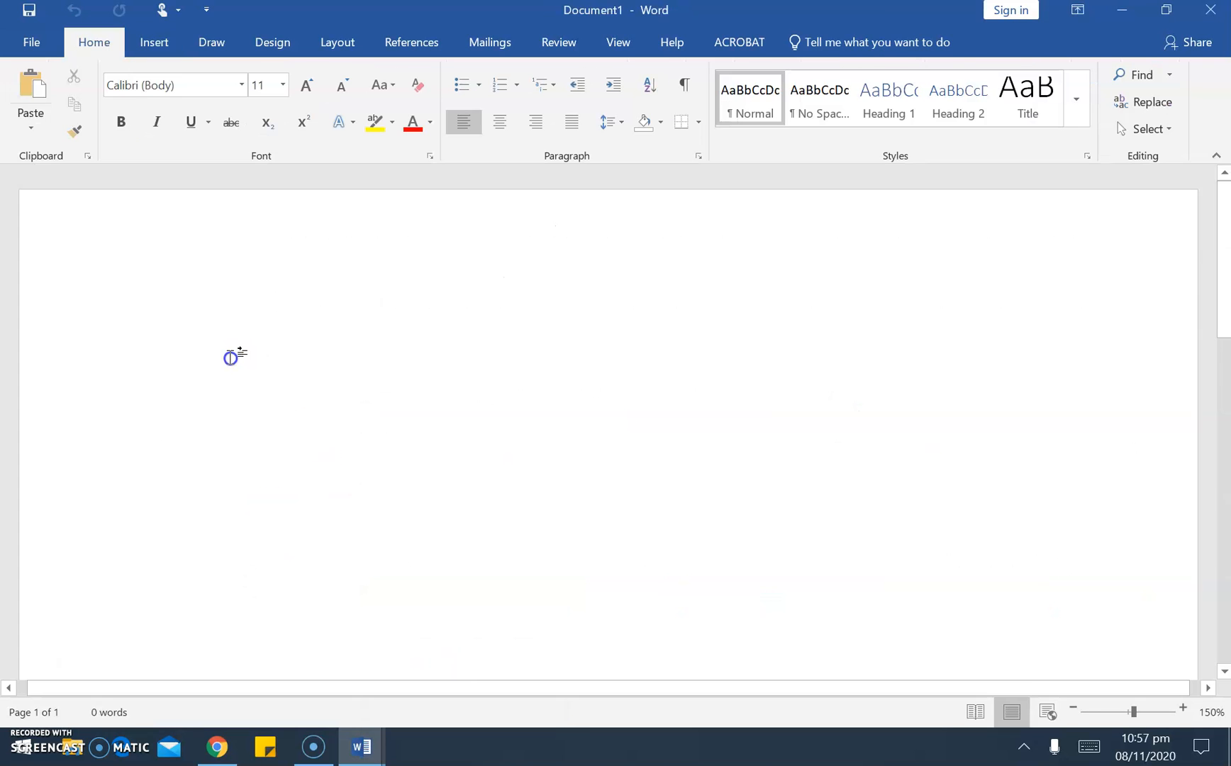
{"action": "type", "text": "this i"}
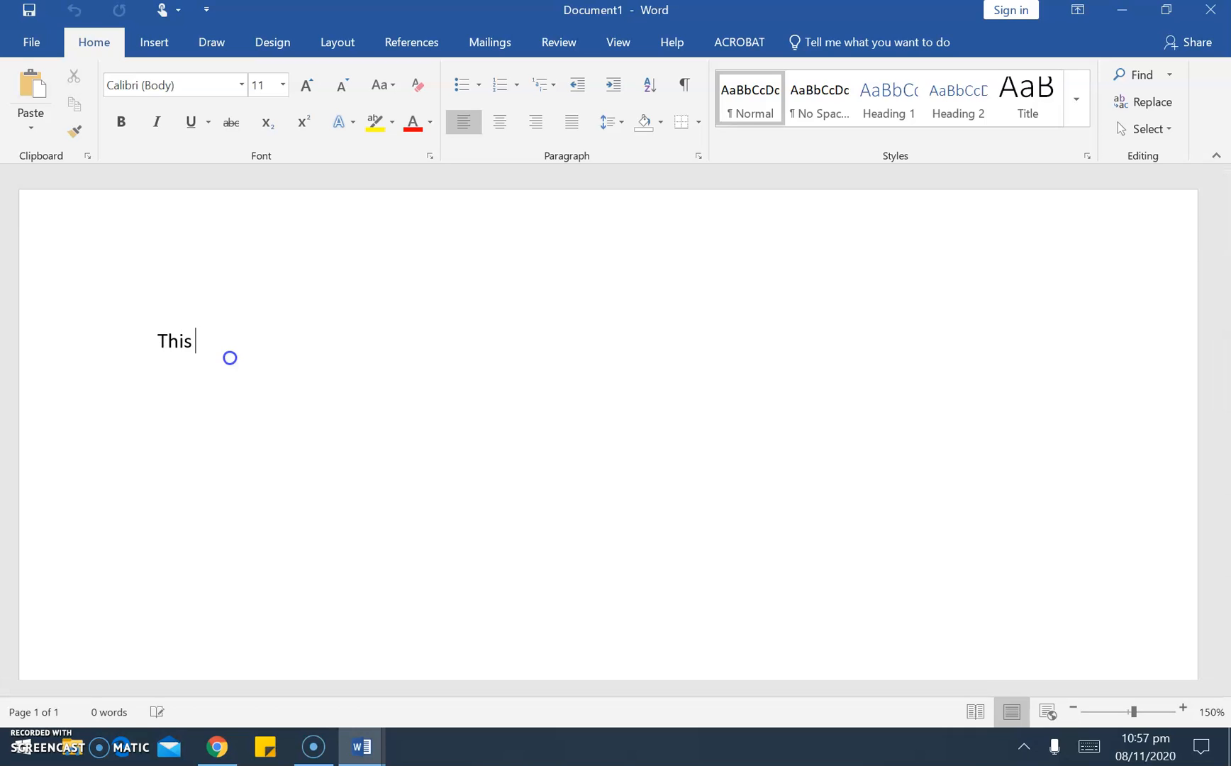
{"action": "type", "text": "s my picture"}
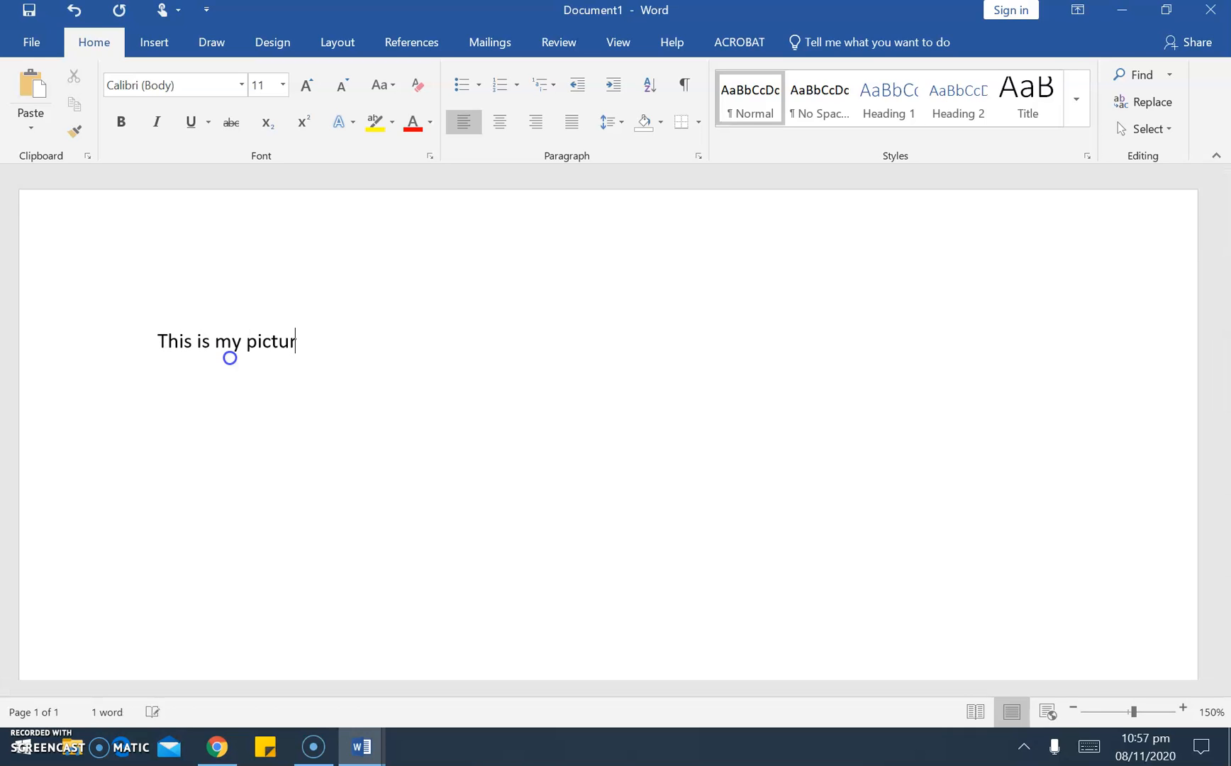
{"action": "key", "text": "BackSpace"}
{"action": "key", "text": "BackSpace"}
{"action": "key", "text": "BackSpace"}
{"action": "key", "text": "BackSpace"}
{"action": "key", "text": "BackSpace"}
{"action": "key", "text": "BackSpace"}
{"action": "key", "text": "BackSpace"}
{"action": "type", "text": "profile"}
{"action": "key", "text": "Return"}
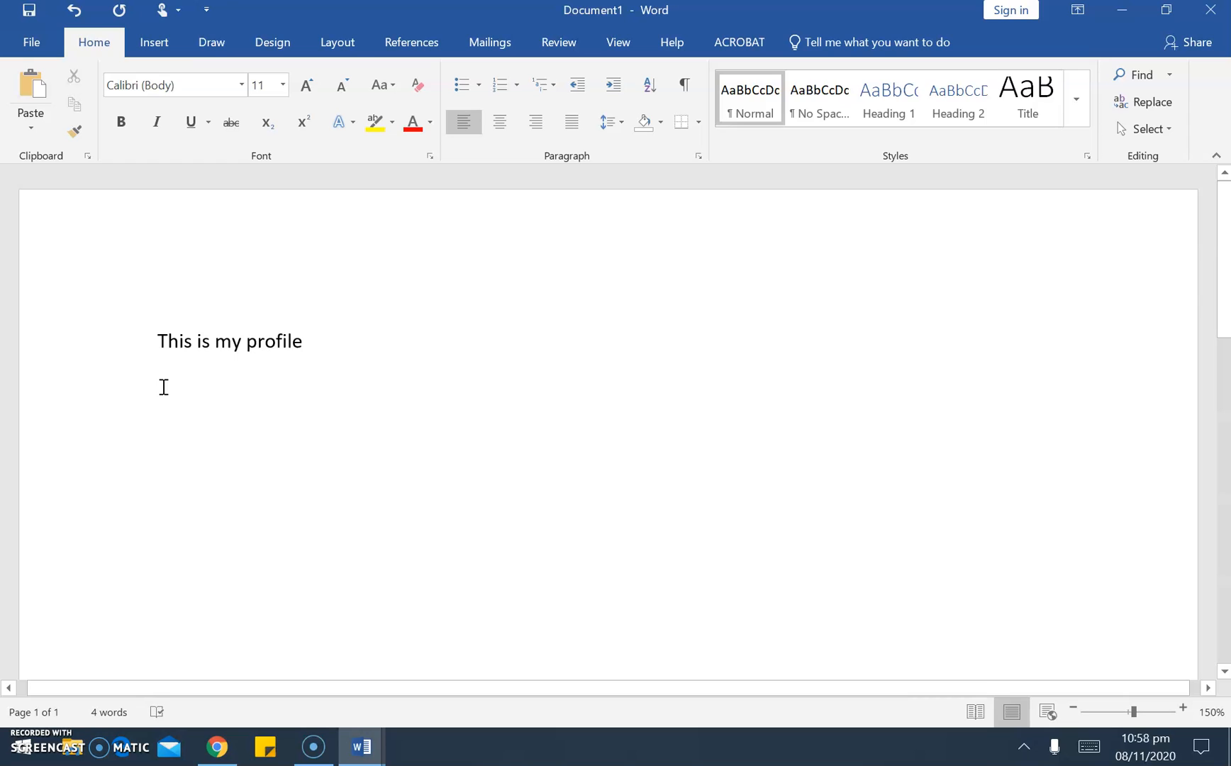
{"action": "left_click", "coordinate": [164, 386]}
{"action": "left_click", "coordinate": [165, 385]}
{"action": "left_click", "coordinate": [245, 341]}
{"action": "left_click", "coordinate": [217, 371]}
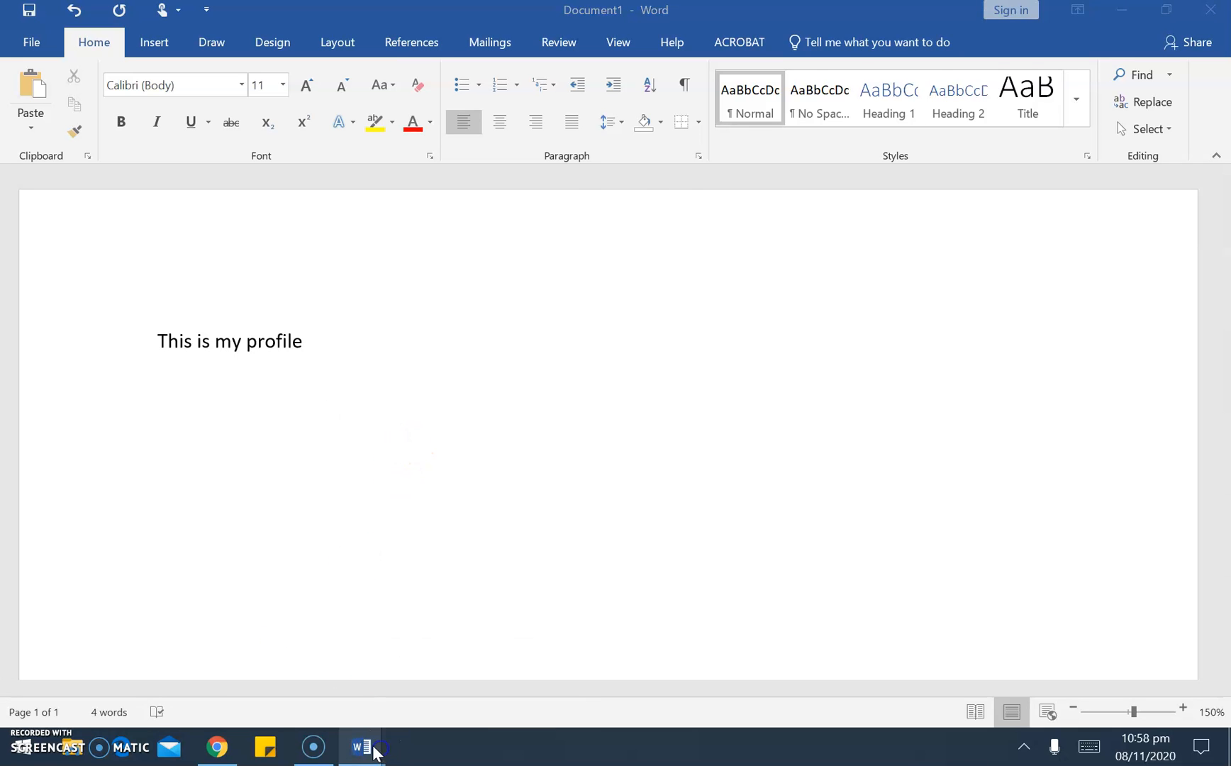
Review step 2 in the Module 2. Lesson1 document and examine the Pictures and Online Pictures commands it refers to
{"action": "mouse_move", "coordinate": [371, 747]}
{"action": "left_click", "coordinate": [293, 684]}
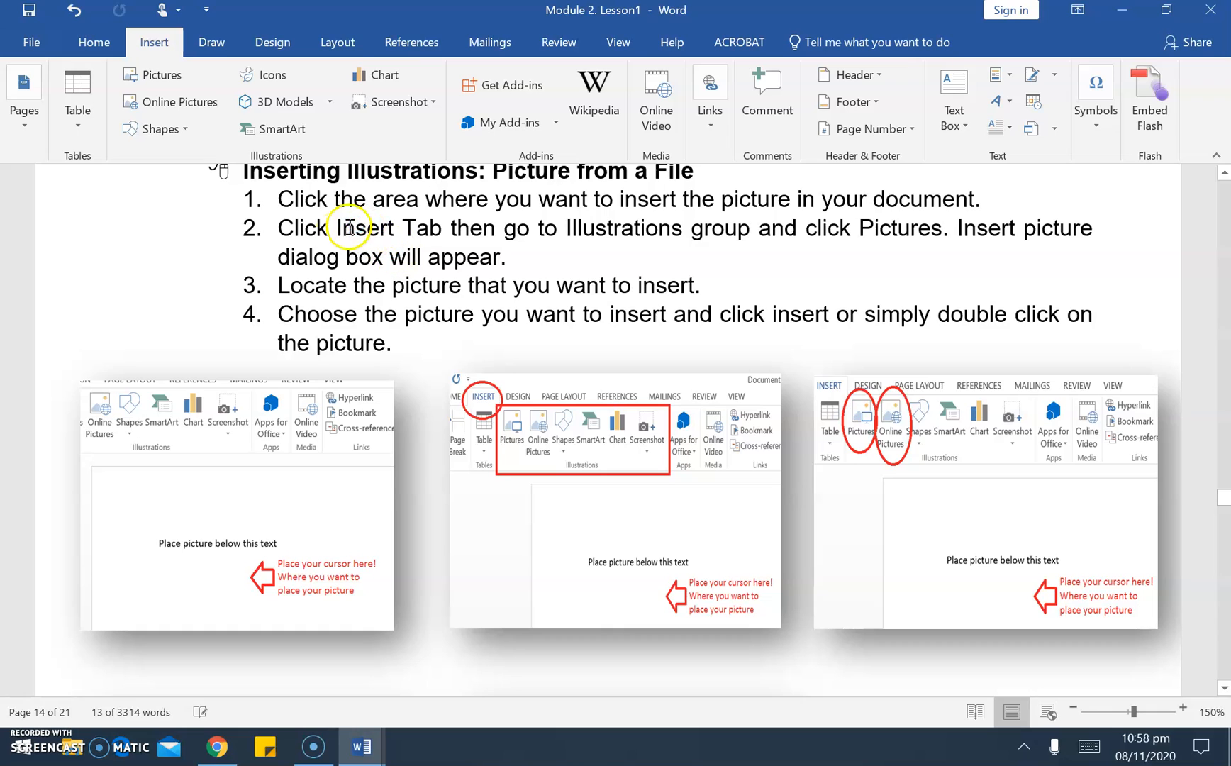
{"action": "left_click", "coordinate": [283, 199]}
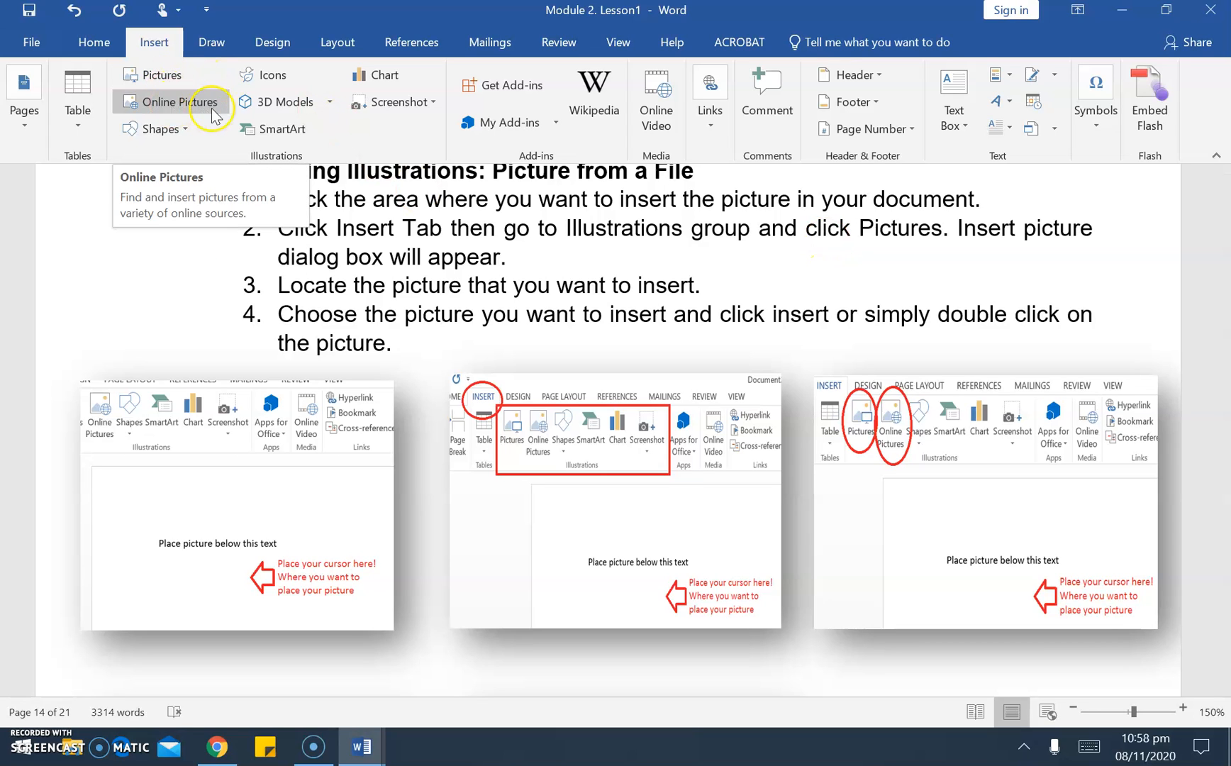
{"action": "left_click", "coordinate": [166, 105]}
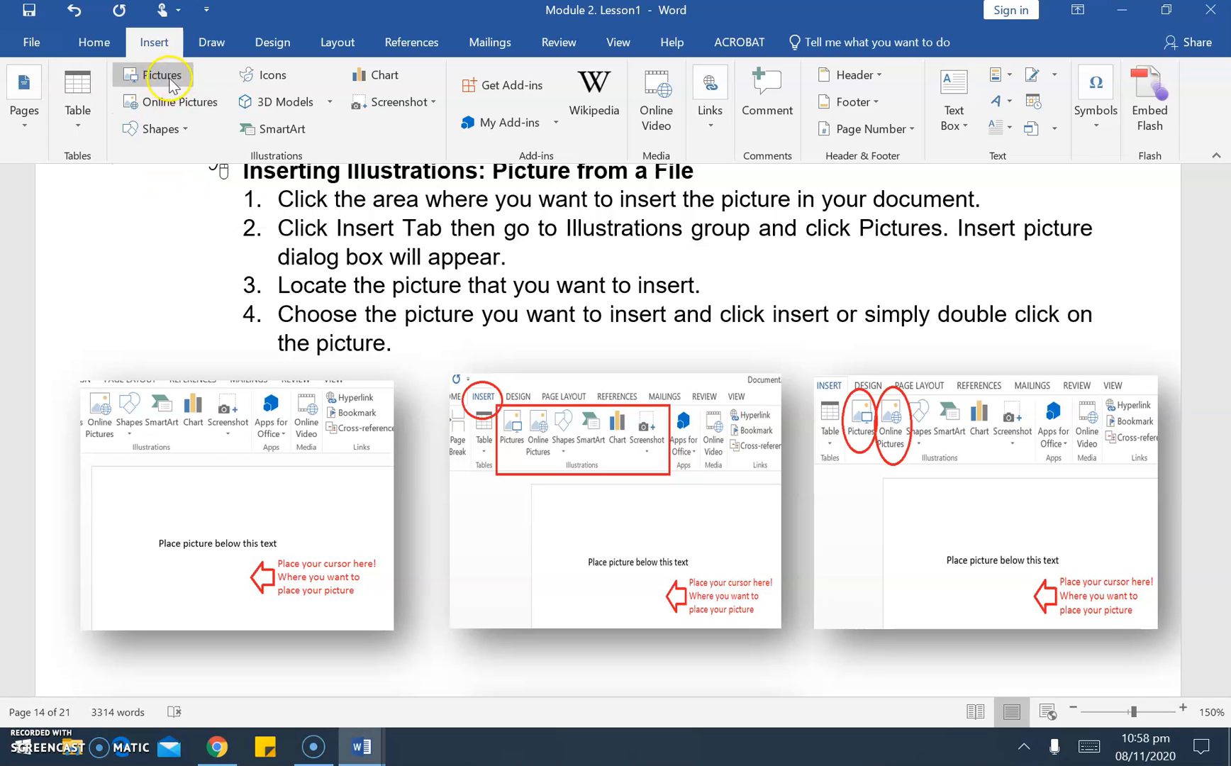
{"action": "left_click", "coordinate": [168, 82]}
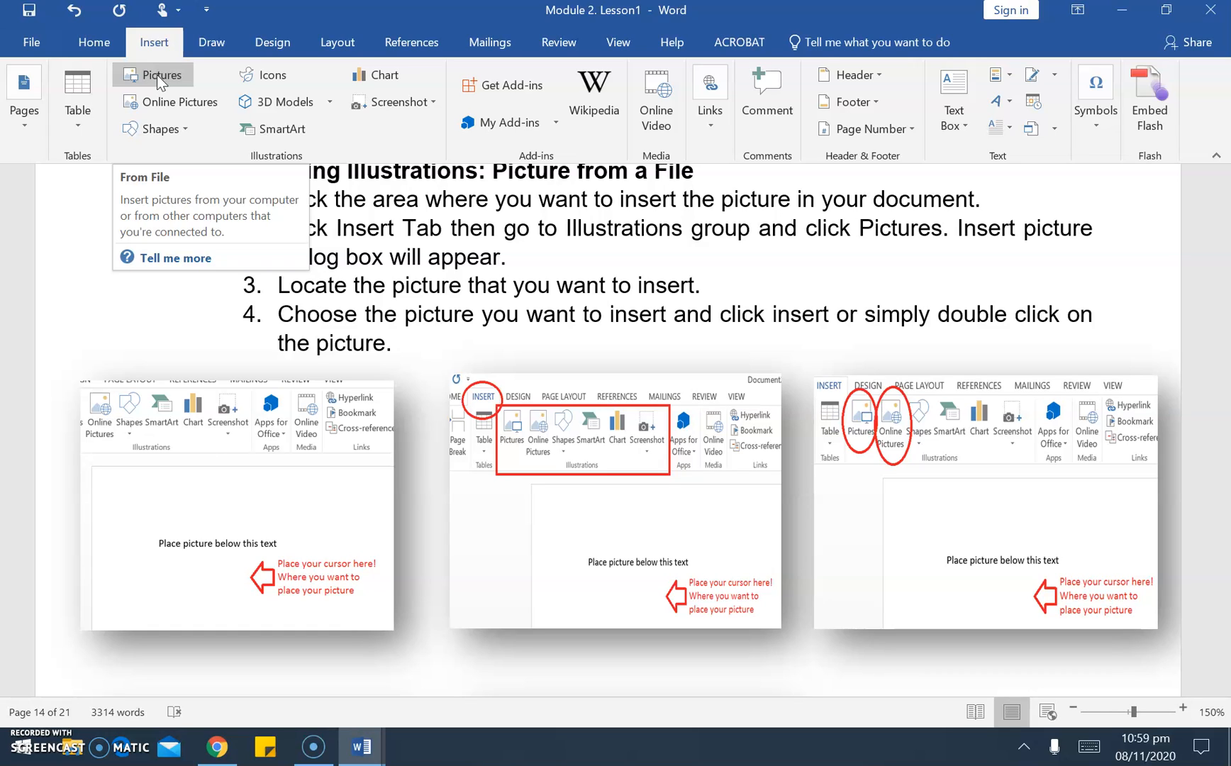
{"action": "left_click", "coordinate": [158, 77]}
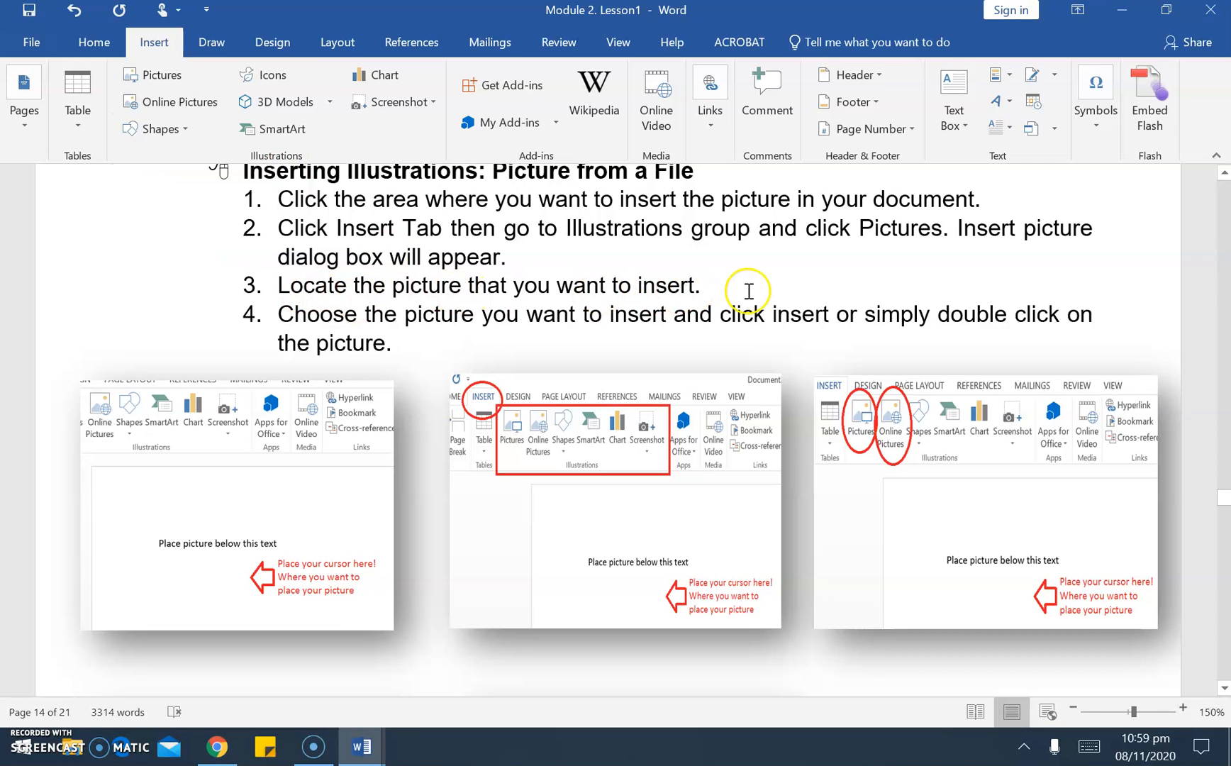
In Document1, insert the portrait picture from the Saved Pictures folder on the empty line below "This is my profile"
{"action": "mouse_move", "coordinate": [365, 743]}
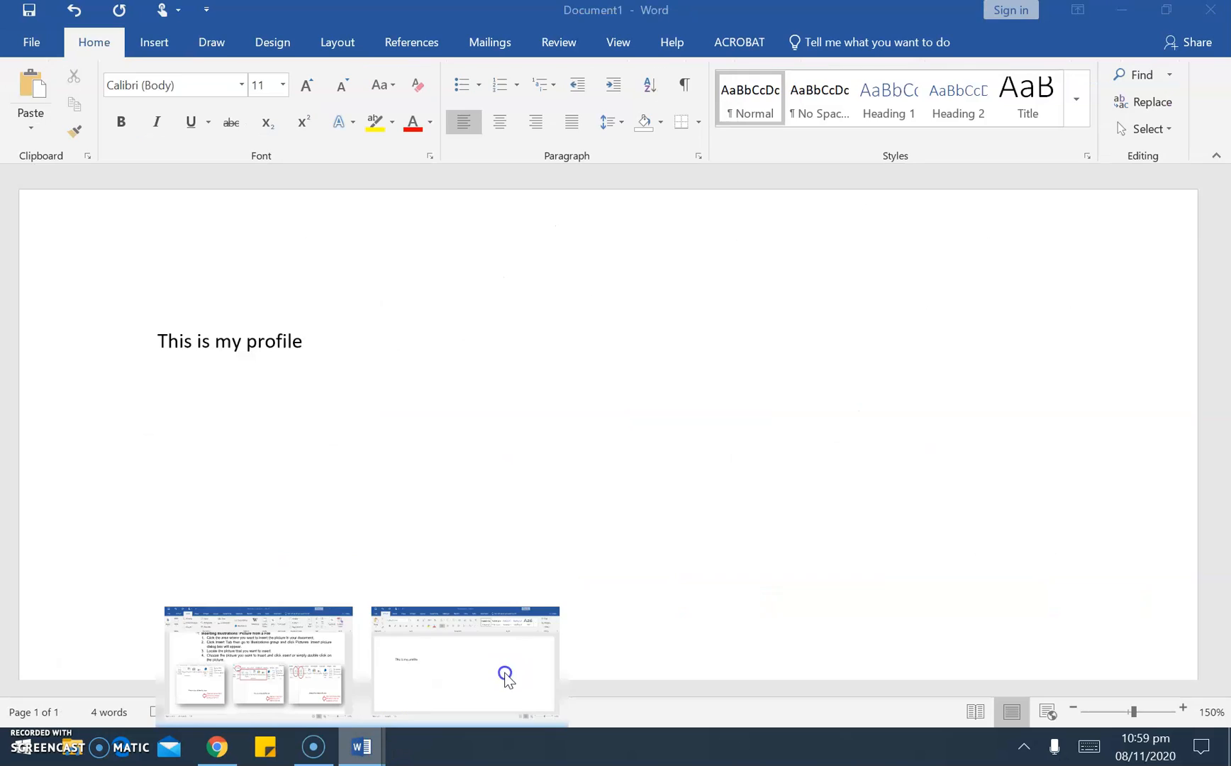
{"action": "left_click", "coordinate": [505, 678]}
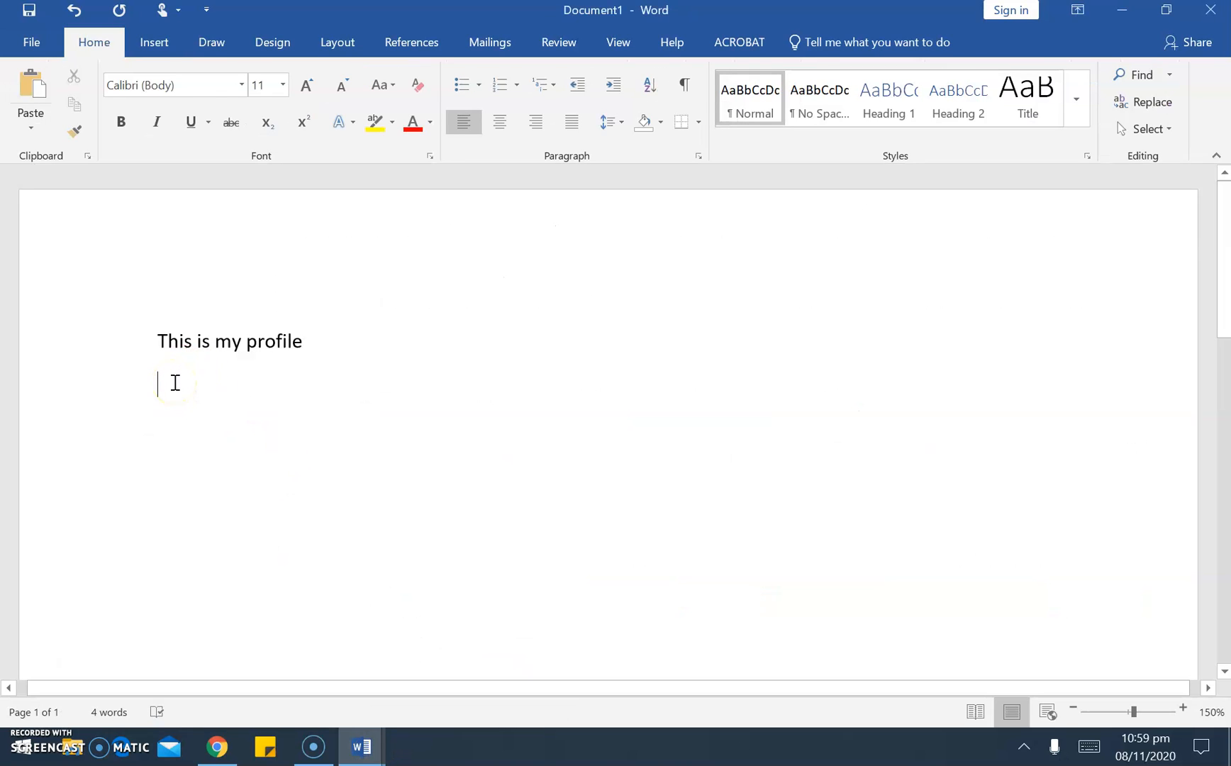
{"action": "left_click", "coordinate": [170, 44]}
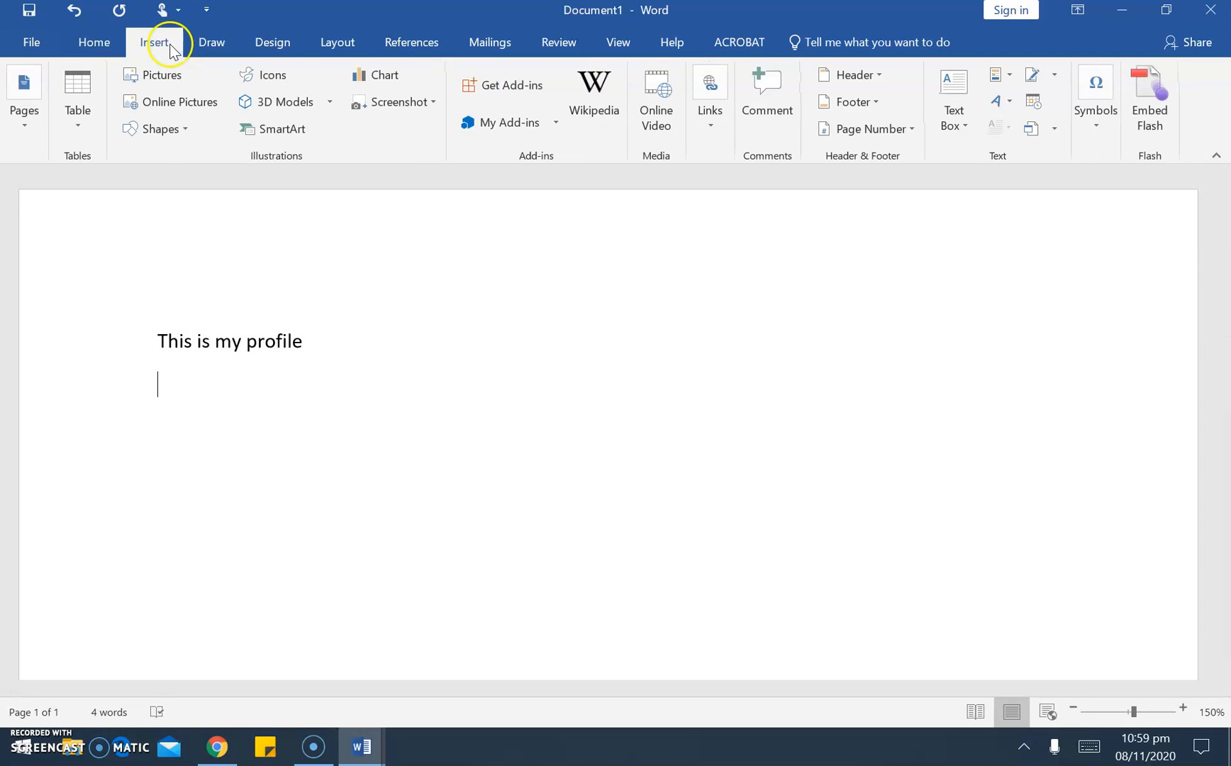
{"action": "left_click", "coordinate": [171, 78]}
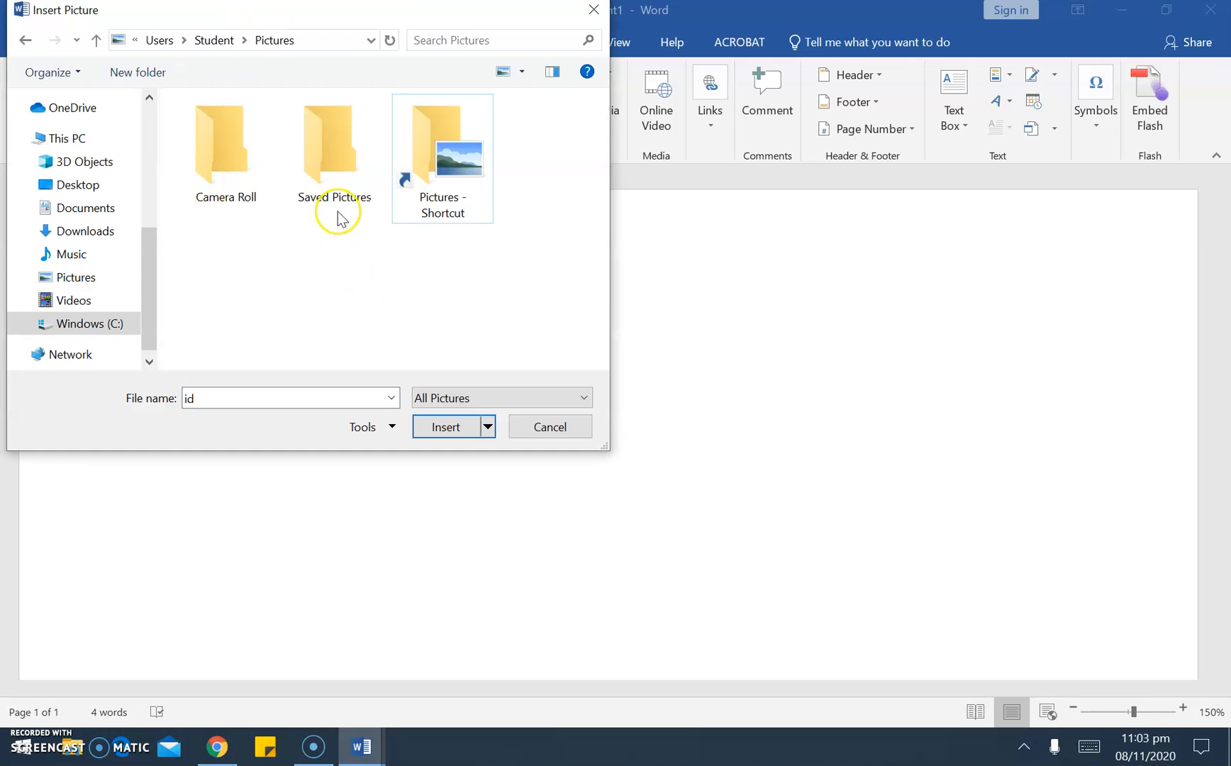
{"action": "double_click", "coordinate": [339, 190]}
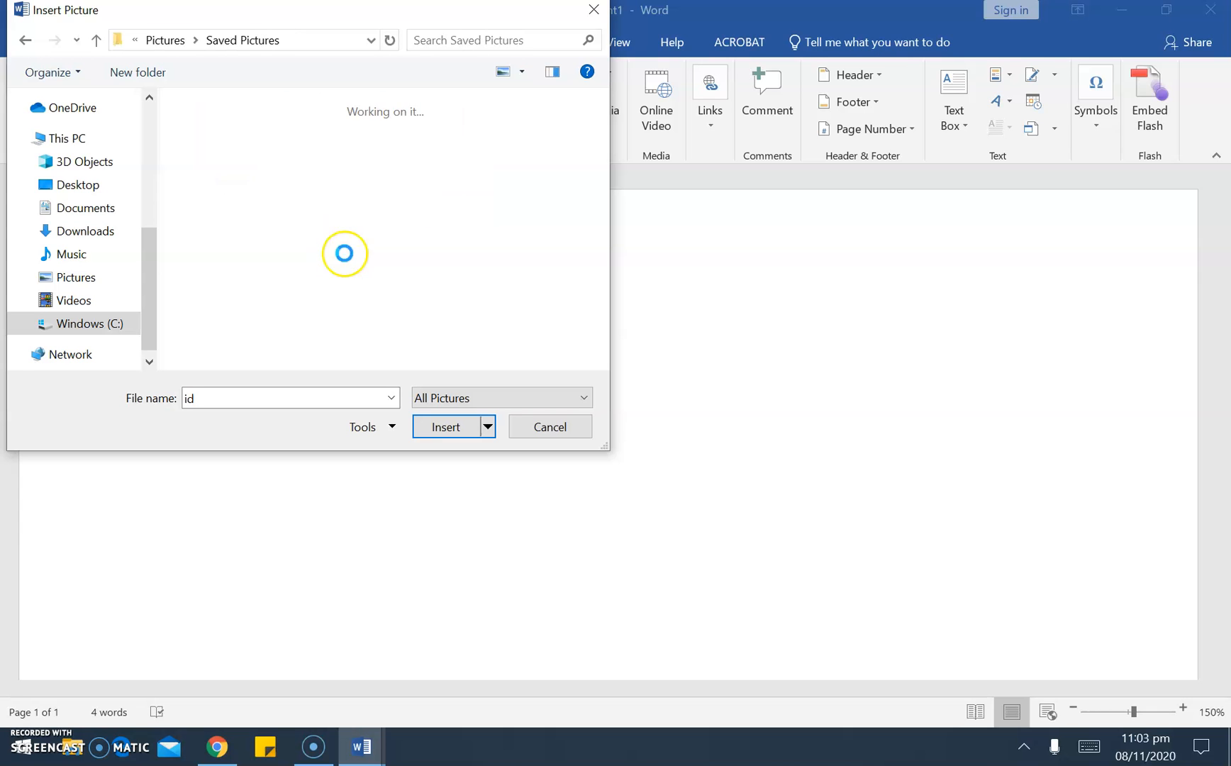
{"action": "double_click", "coordinate": [238, 165]}
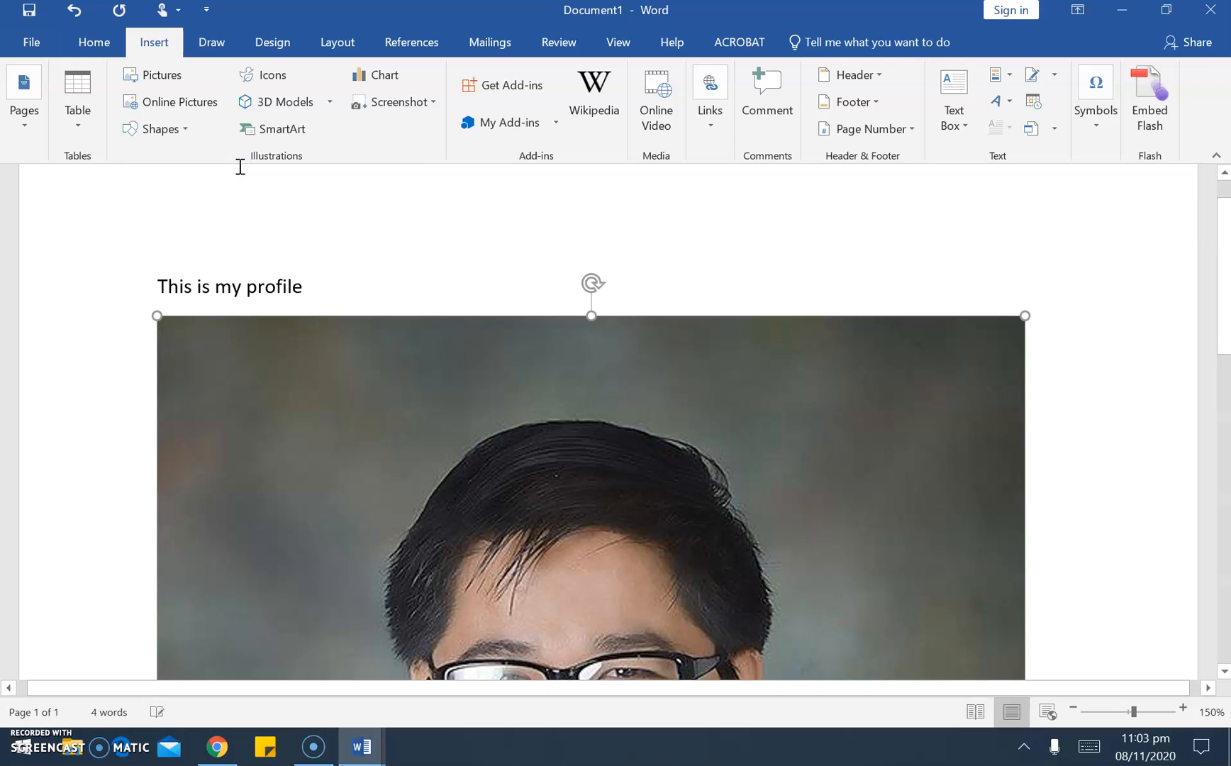
{"action": "scroll", "coordinate": [596, 513], "scroll_direction": "down", "scroll_amount": 5}
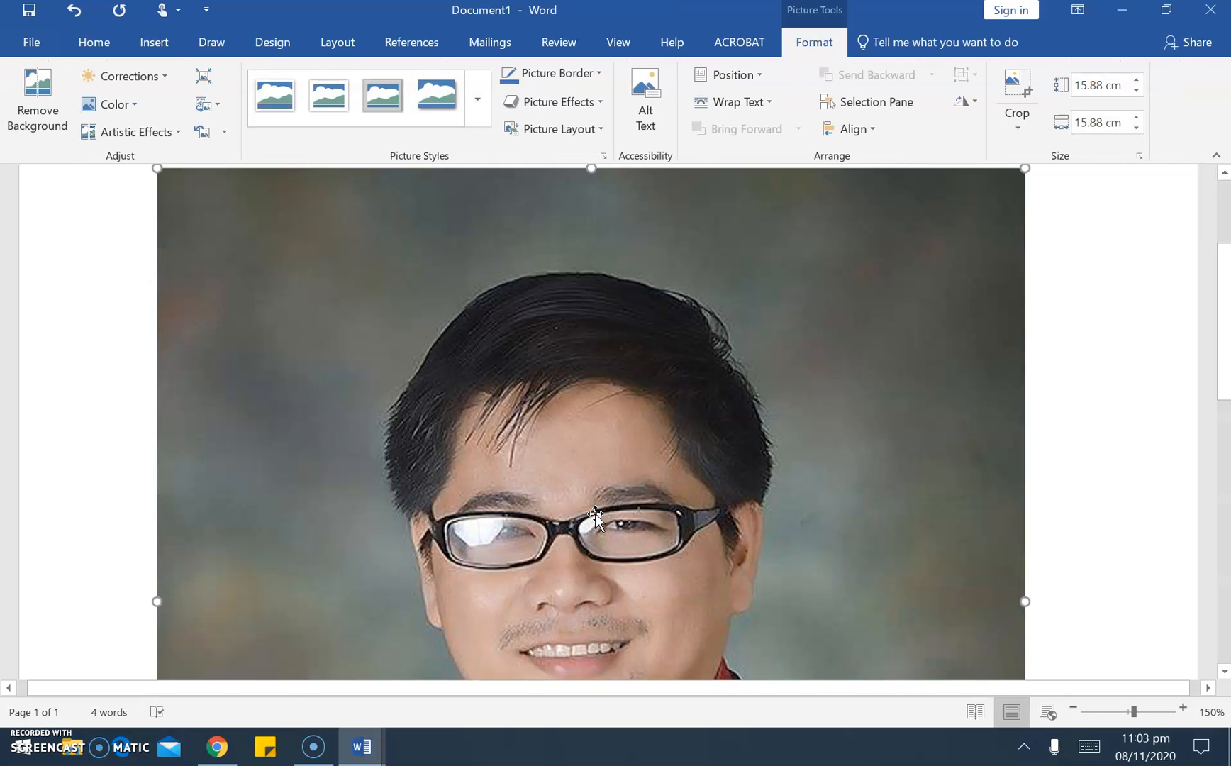
{"action": "scroll", "coordinate": [596, 513], "scroll_direction": "down", "scroll_amount": 6}
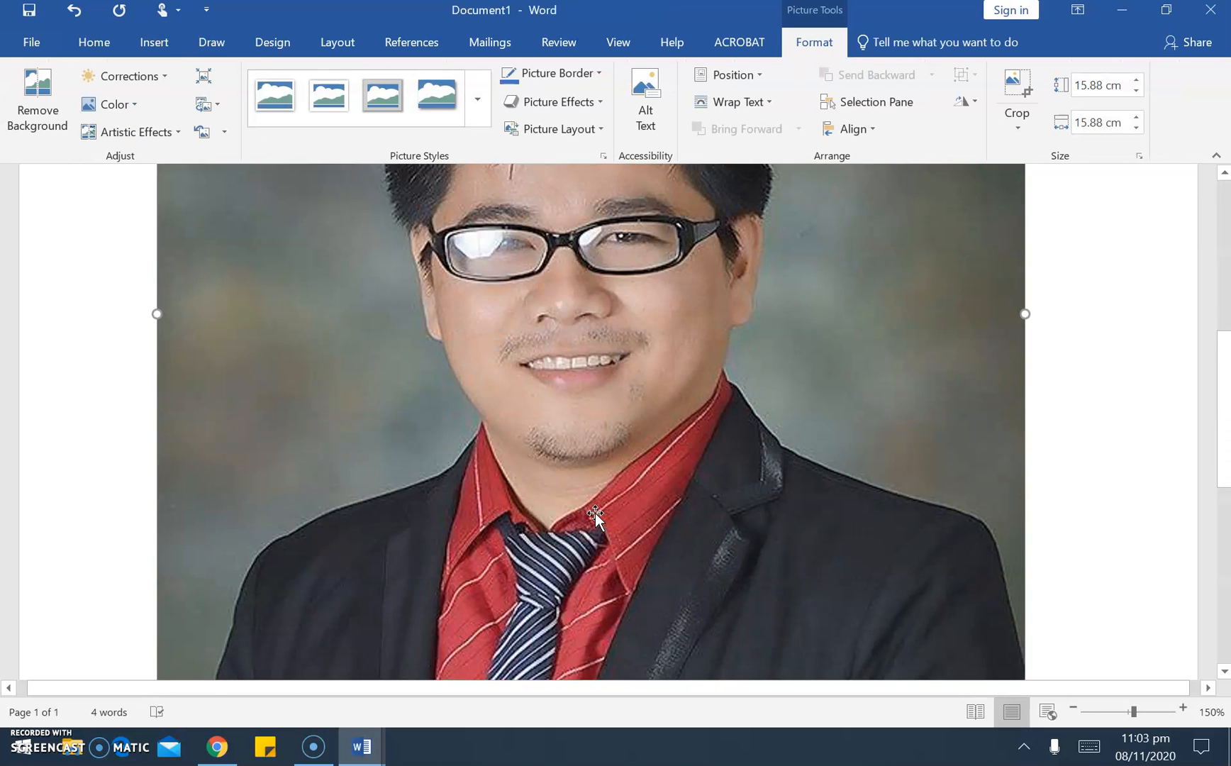
Compress the portrait picture from its bottom edge to a height of about 12.11 cm
{"action": "scroll", "coordinate": [595, 516], "scroll_direction": "up", "scroll_amount": 3}
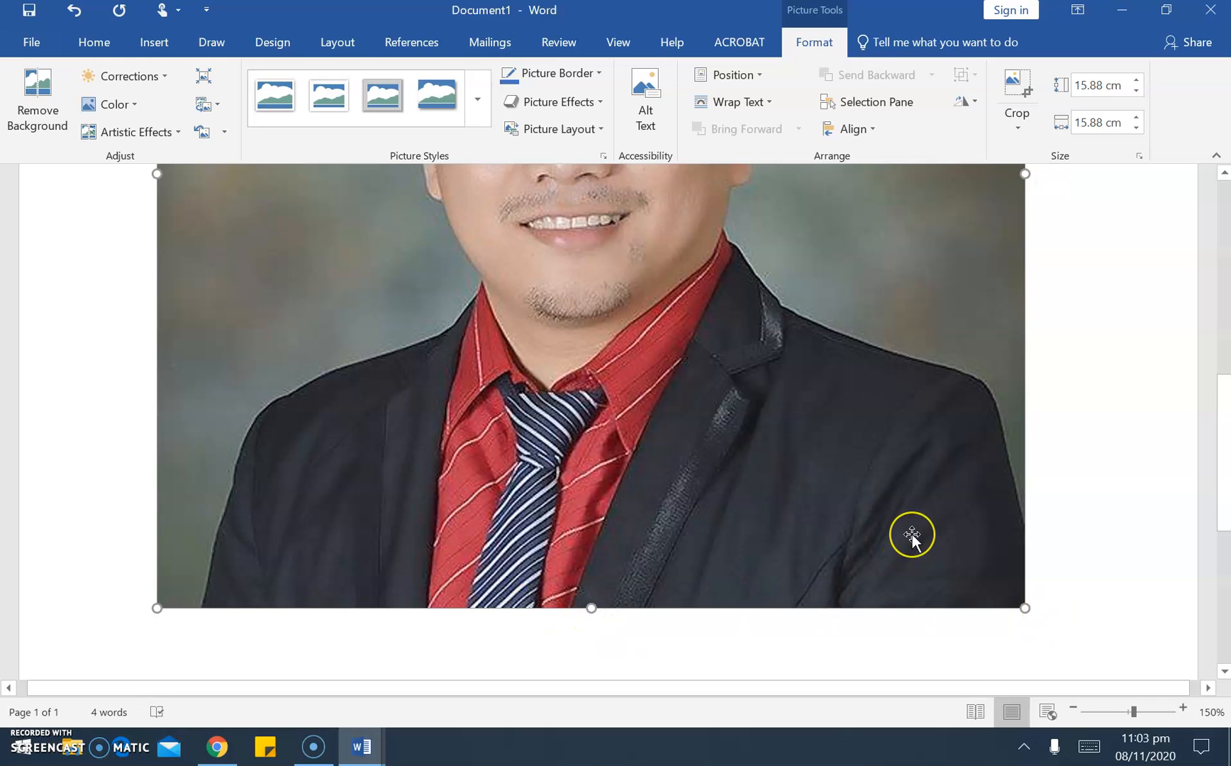
{"action": "scroll", "coordinate": [911, 537], "scroll_direction": "up", "scroll_amount": 5}
{"action": "scroll", "coordinate": [911, 537], "scroll_direction": "up", "scroll_amount": 1}
{"action": "scroll", "coordinate": [943, 482], "scroll_direction": "up", "scroll_amount": 4}
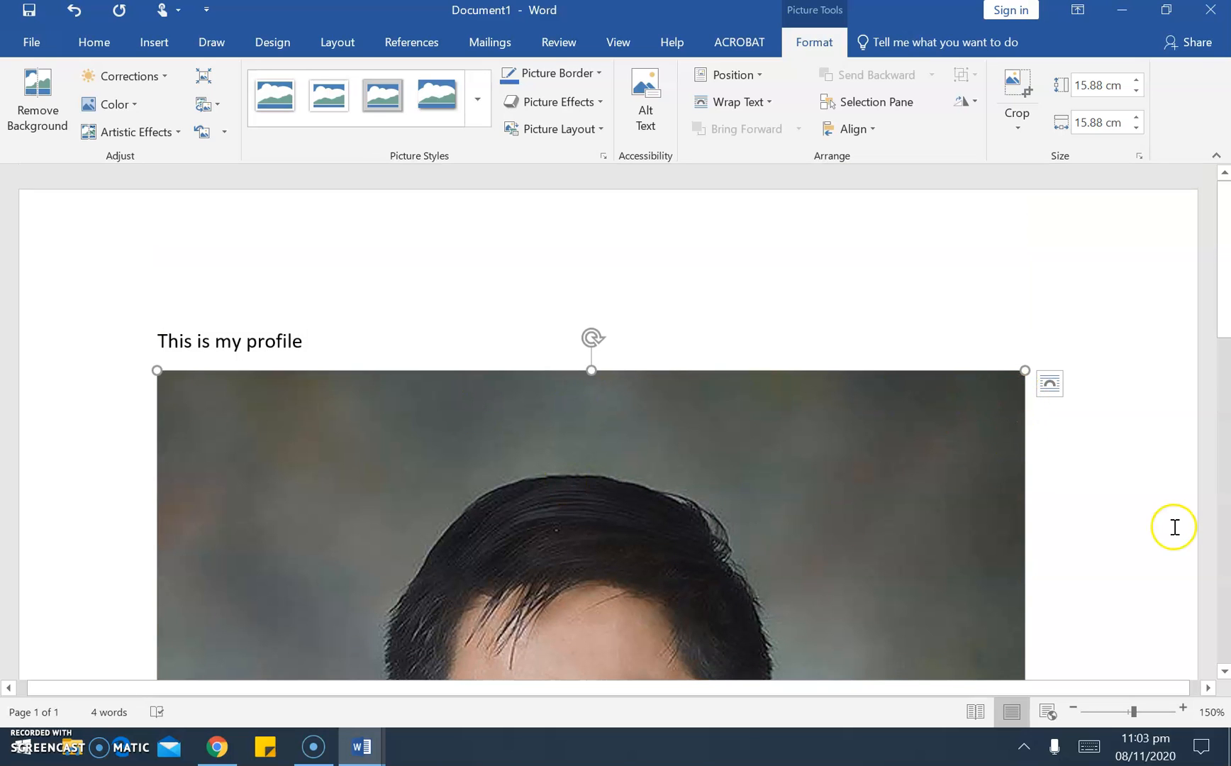
{"action": "scroll", "coordinate": [1064, 525], "scroll_direction": "down", "scroll_amount": 3}
{"action": "scroll", "coordinate": [1066, 524], "scroll_direction": "down", "scroll_amount": 5}
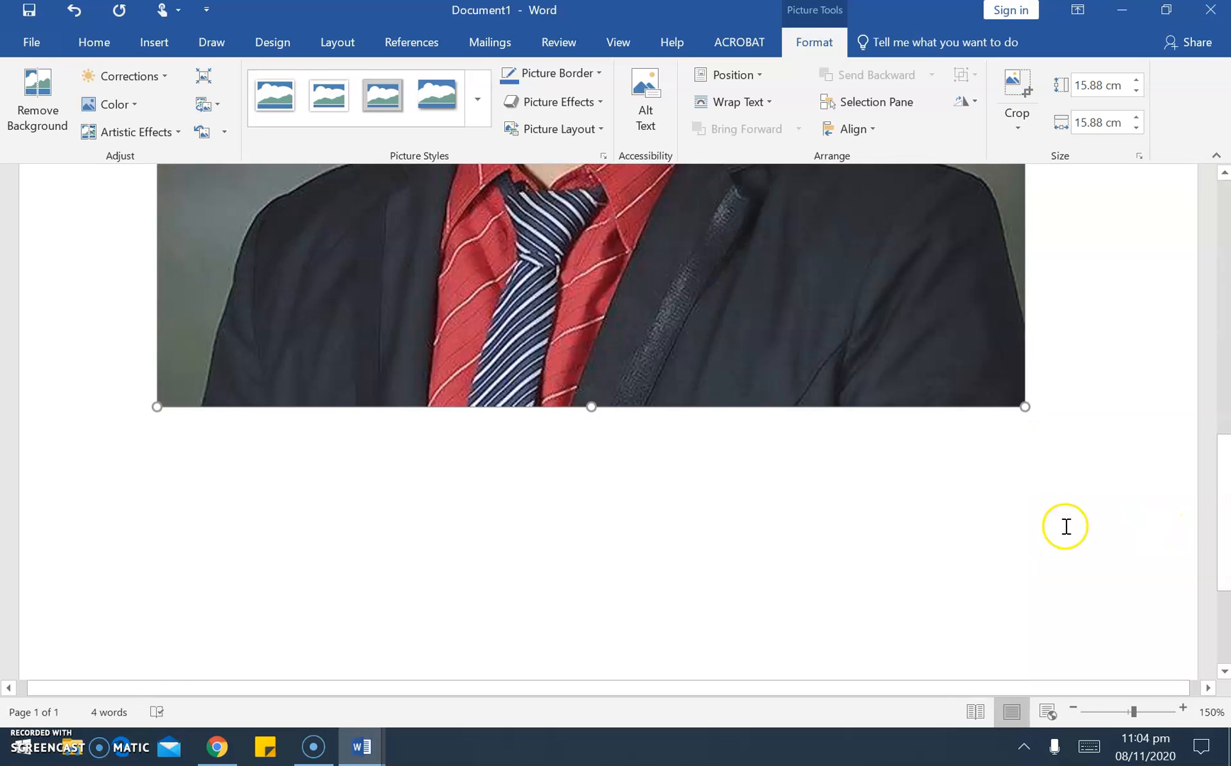
{"action": "scroll", "coordinate": [1057, 512], "scroll_direction": "up", "scroll_amount": 4}
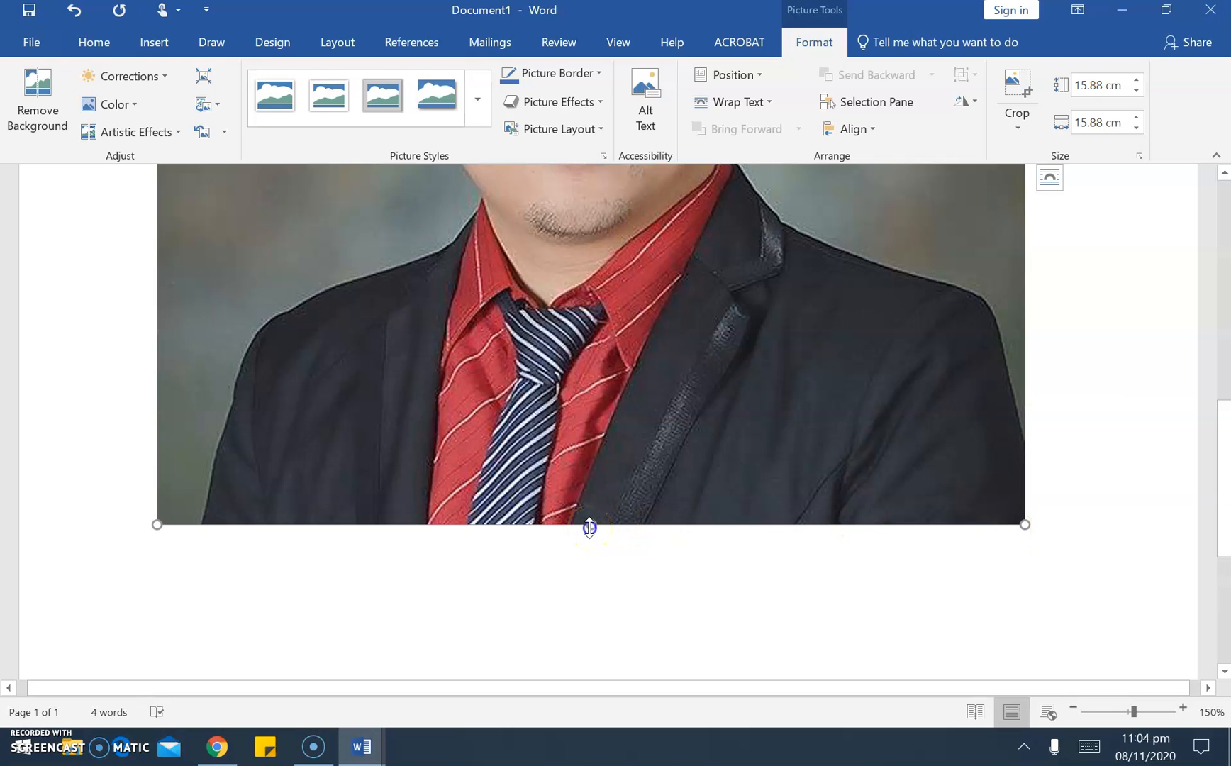
{"action": "left_click_drag", "start_coordinate": [588, 517], "coordinate": [646, 323]}
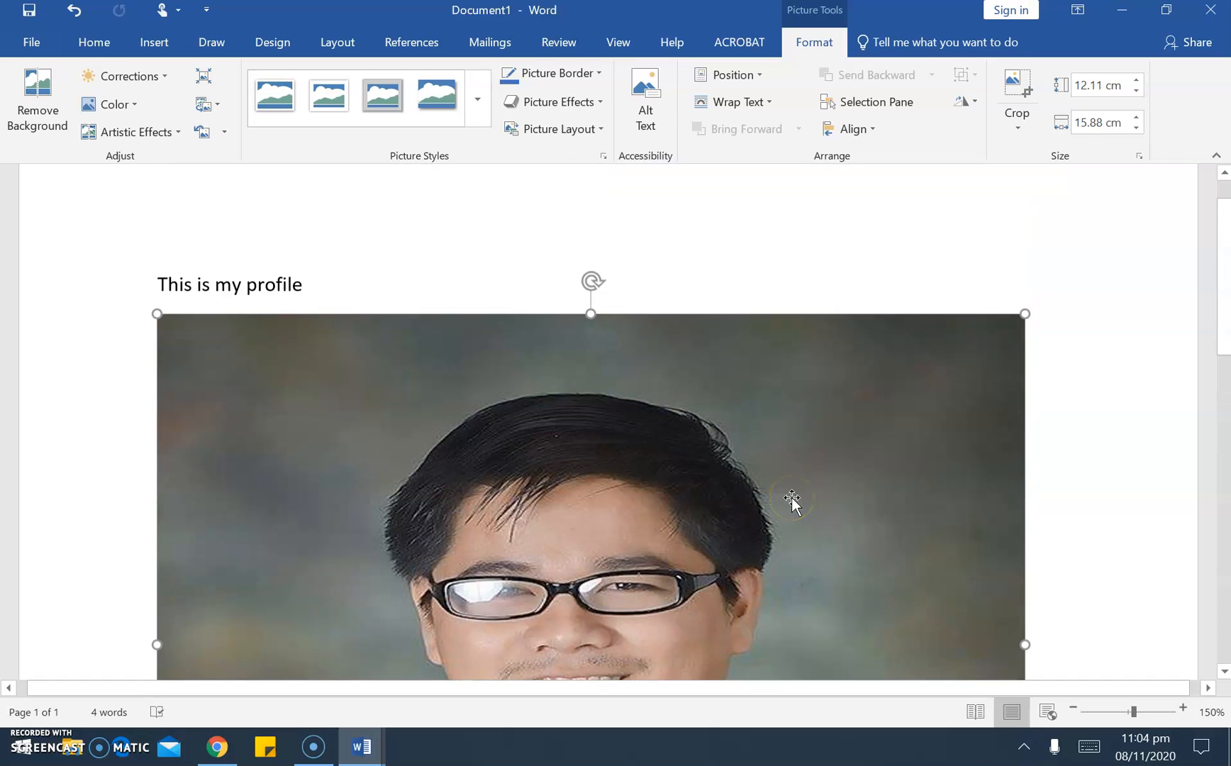
Scale the portrait picture down proportionally to about 3.53 cm high and 4.62 cm wide, leaving it selected
{"action": "scroll", "coordinate": [792, 500], "scroll_direction": "down", "scroll_amount": 5}
{"action": "scroll", "coordinate": [824, 502], "scroll_direction": "down", "scroll_amount": 3}
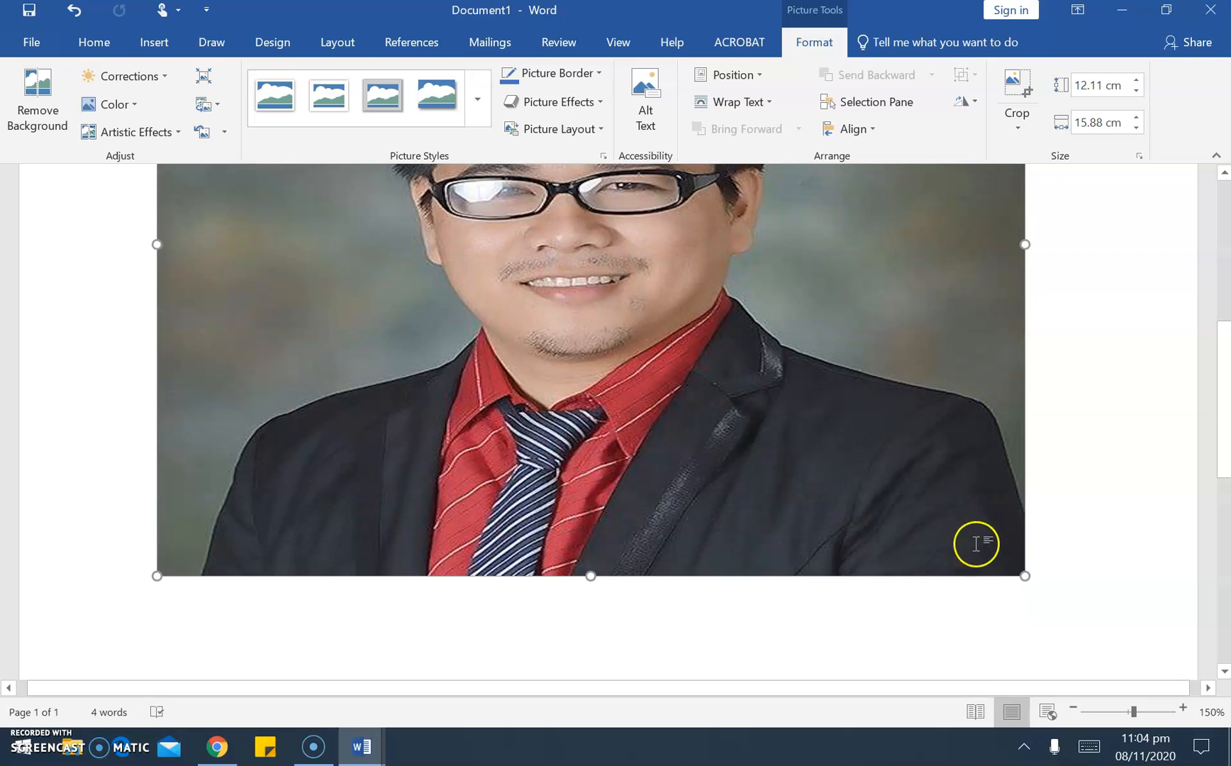
{"action": "left_click_drag", "start_coordinate": [1023, 478], "coordinate": [585, 305]}
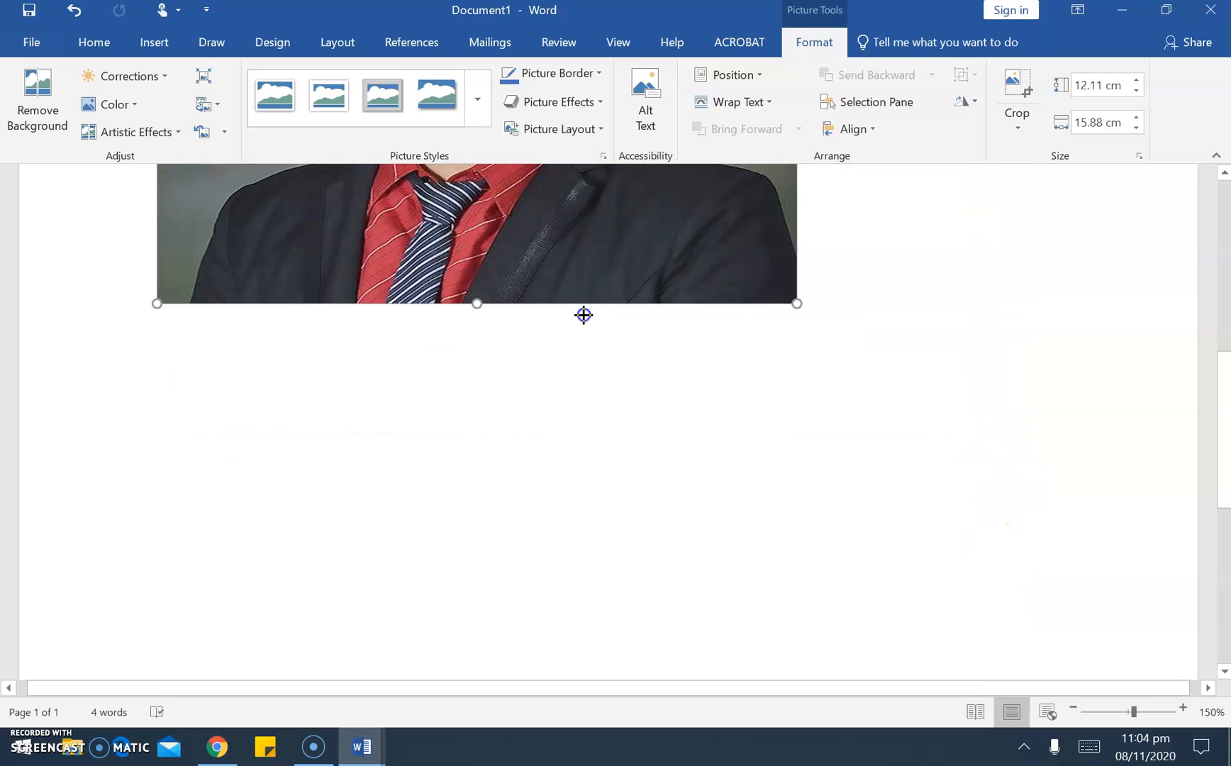
{"action": "scroll", "coordinate": [586, 355], "scroll_direction": "up", "scroll_amount": 9}
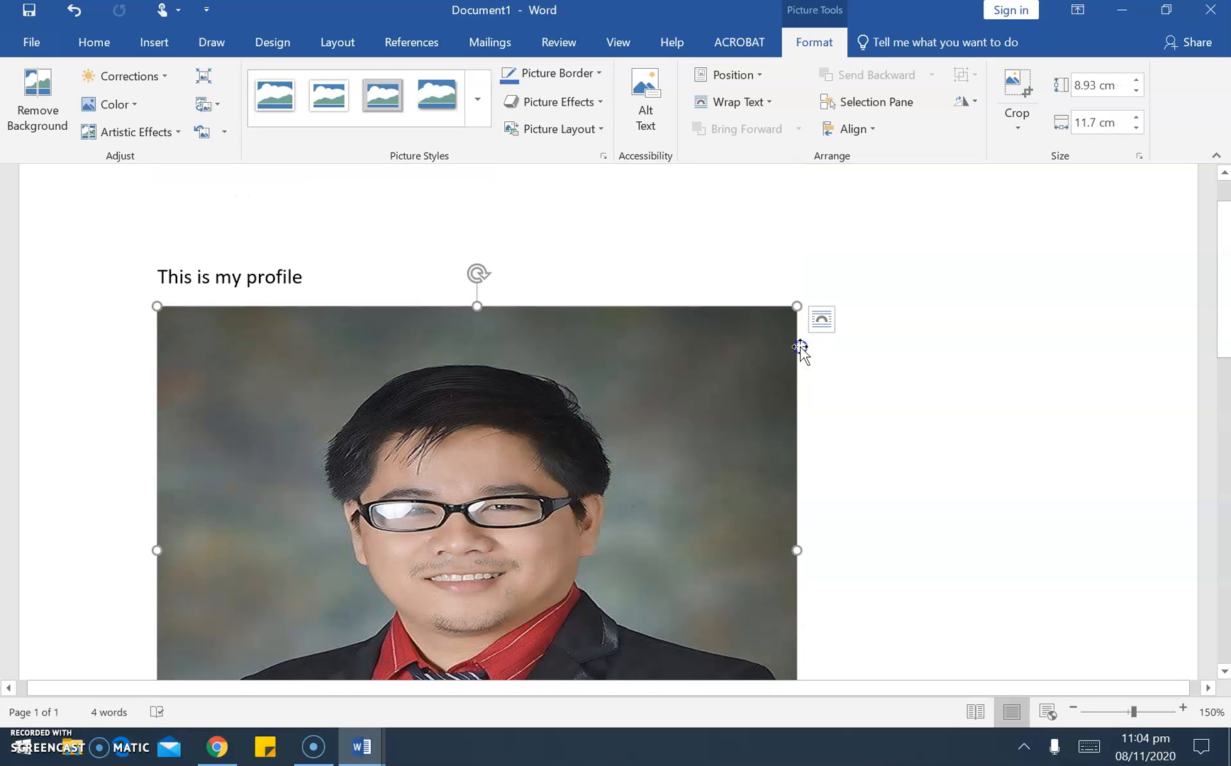
{"action": "left_click_drag", "start_coordinate": [797, 309], "coordinate": [601, 405]}
{"action": "left_click_drag", "start_coordinate": [497, 440], "coordinate": [255, 483]}
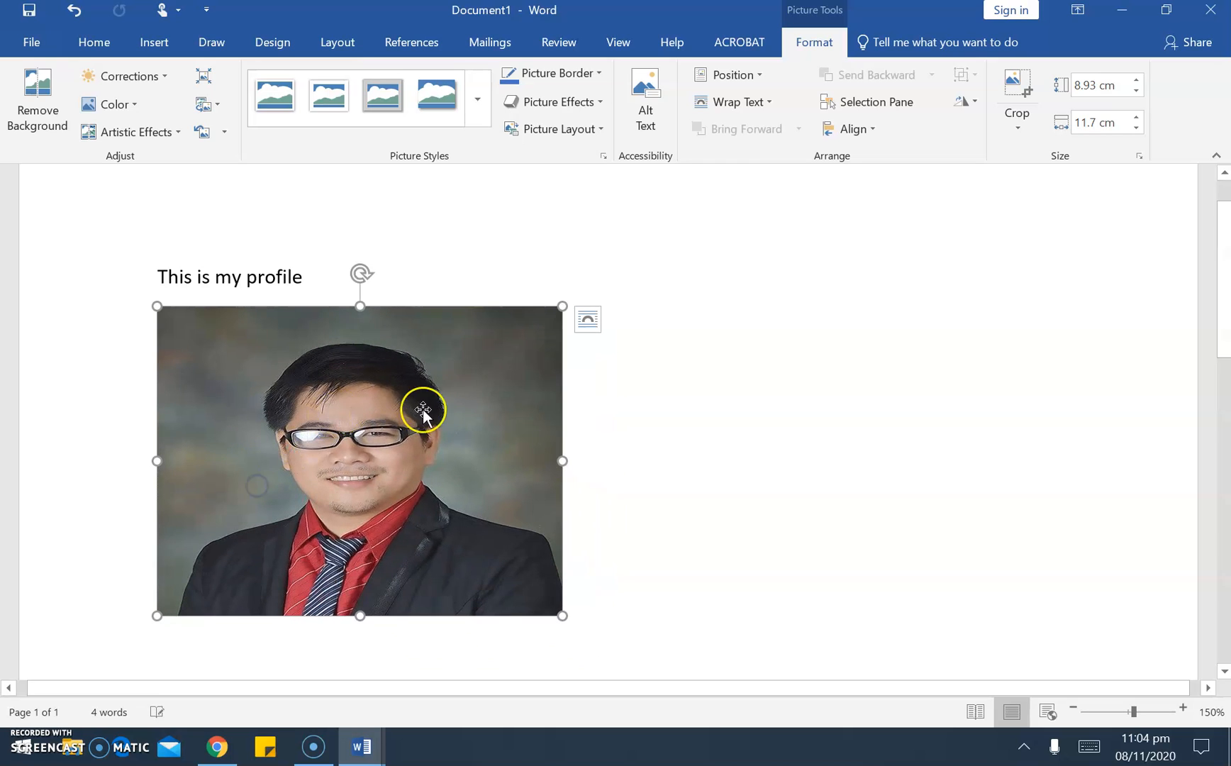
{"action": "left_click_drag", "start_coordinate": [560, 614], "coordinate": [410, 499]}
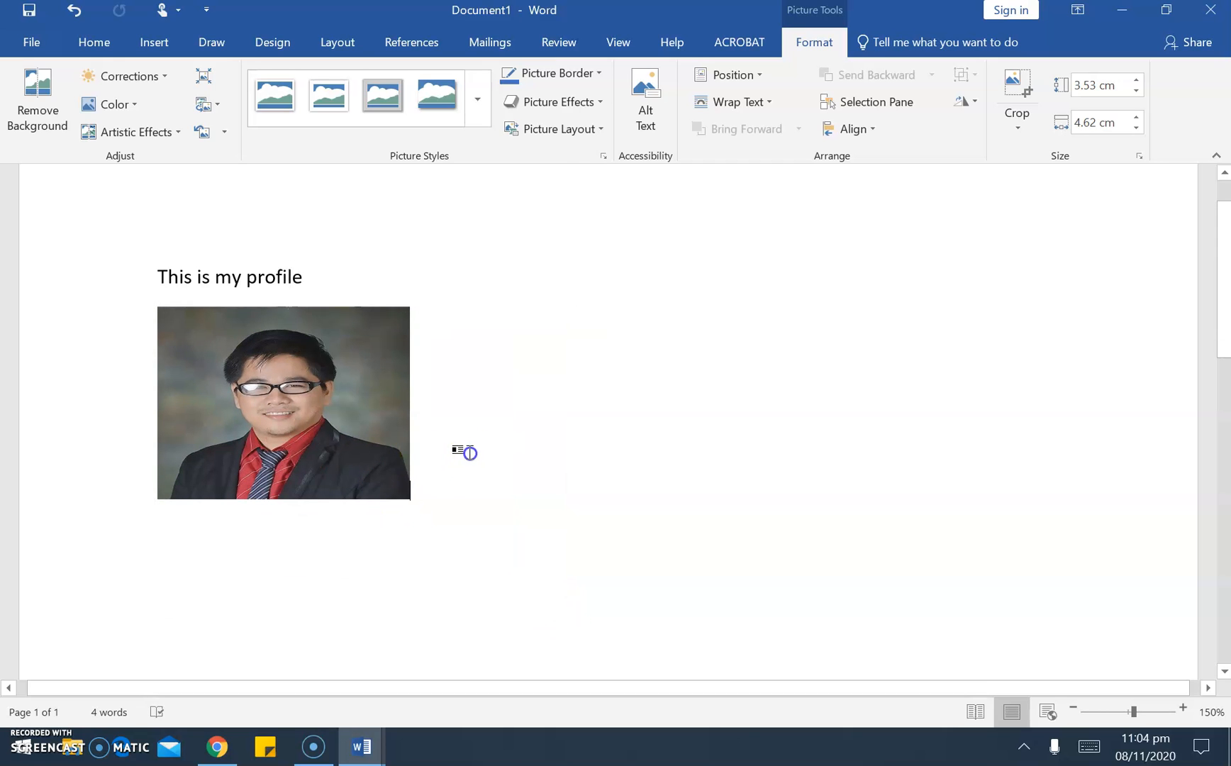
{"action": "left_click", "coordinate": [490, 437]}
{"action": "left_click", "coordinate": [442, 426]}
{"action": "left_click", "coordinate": [373, 371]}
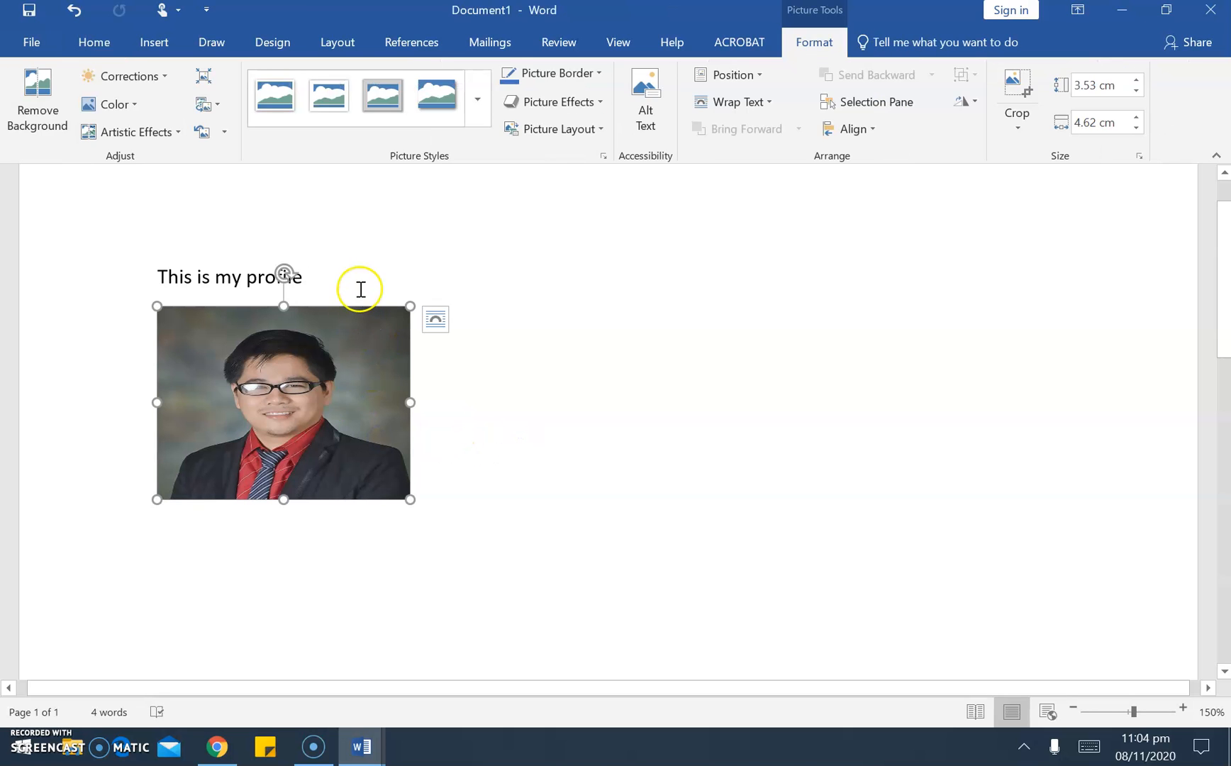
Append random placeholder characters directly after "This is my profile" until the paragraph runs to four lines
{"action": "left_click", "coordinate": [357, 284]}
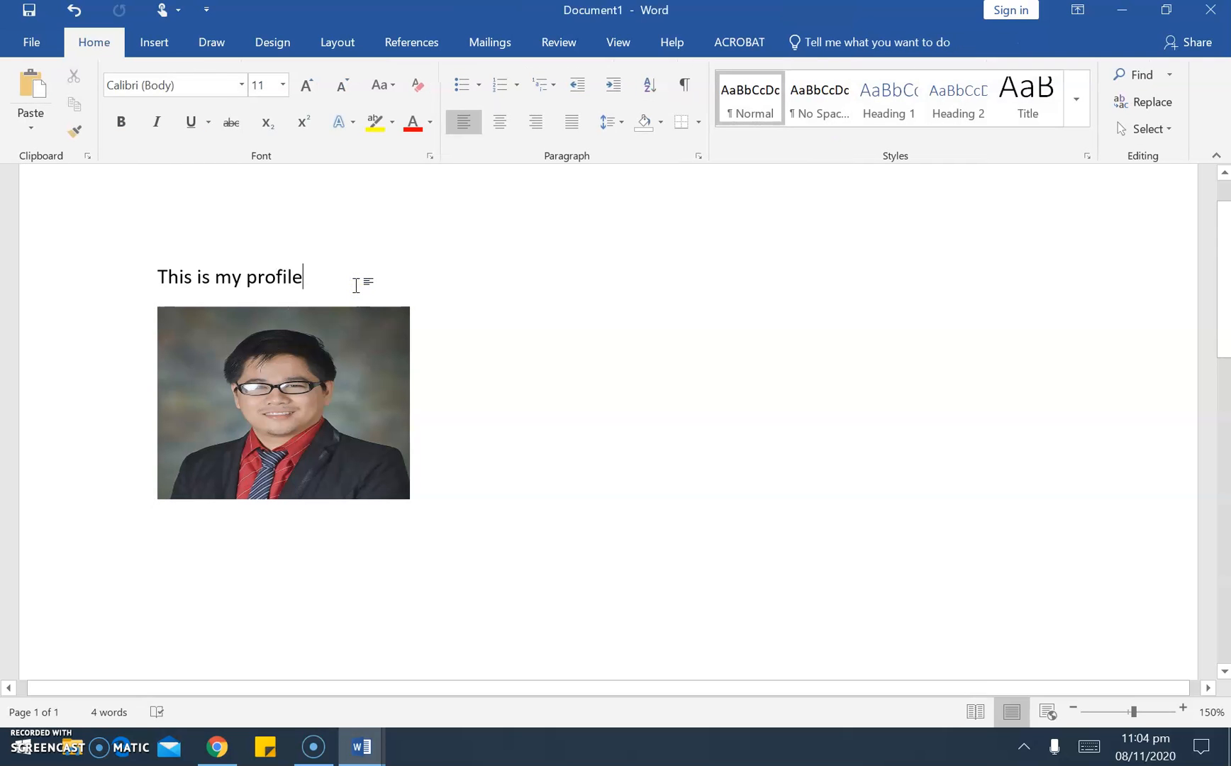
{"action": "type", "text": "djhfjkdshfkjdshfkjdshfkjsdhfkjdshfkjdshf"}
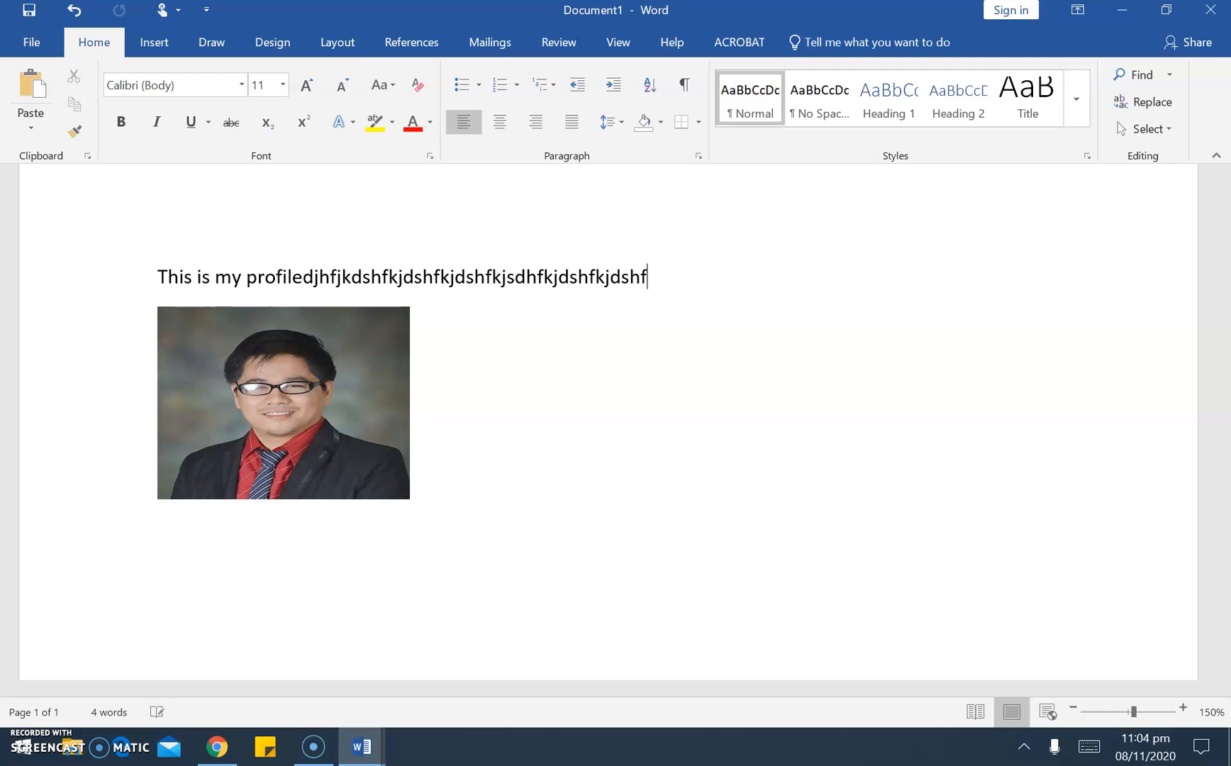
{"action": "type", "text": "jkdshf"}
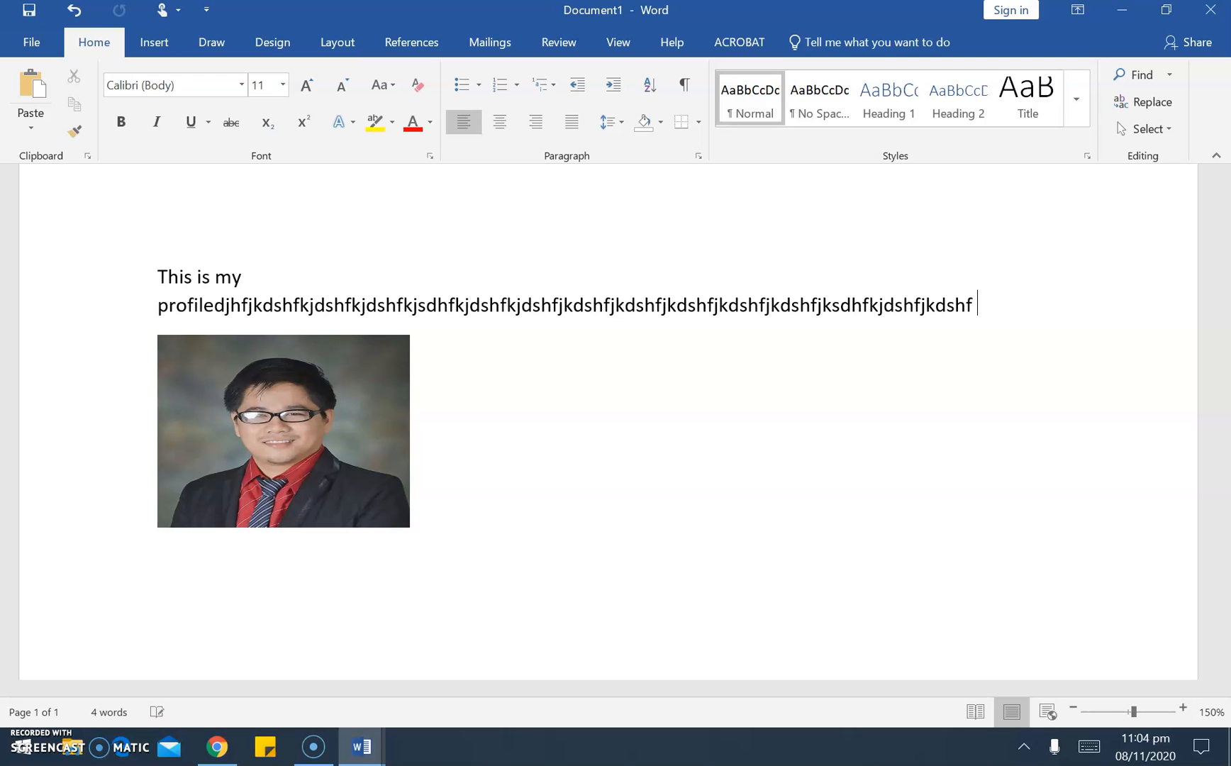
{"action": "type", "text": "jkdshfjkdshfjkdshfjkdshfjkdshfjksdhfkjdshfjkdshfkjdshf;skdhgfkdljhgjfdhgkjfdhgkjdfhgjkdfhgjkfdhgjfdhgjfkdhgj"}
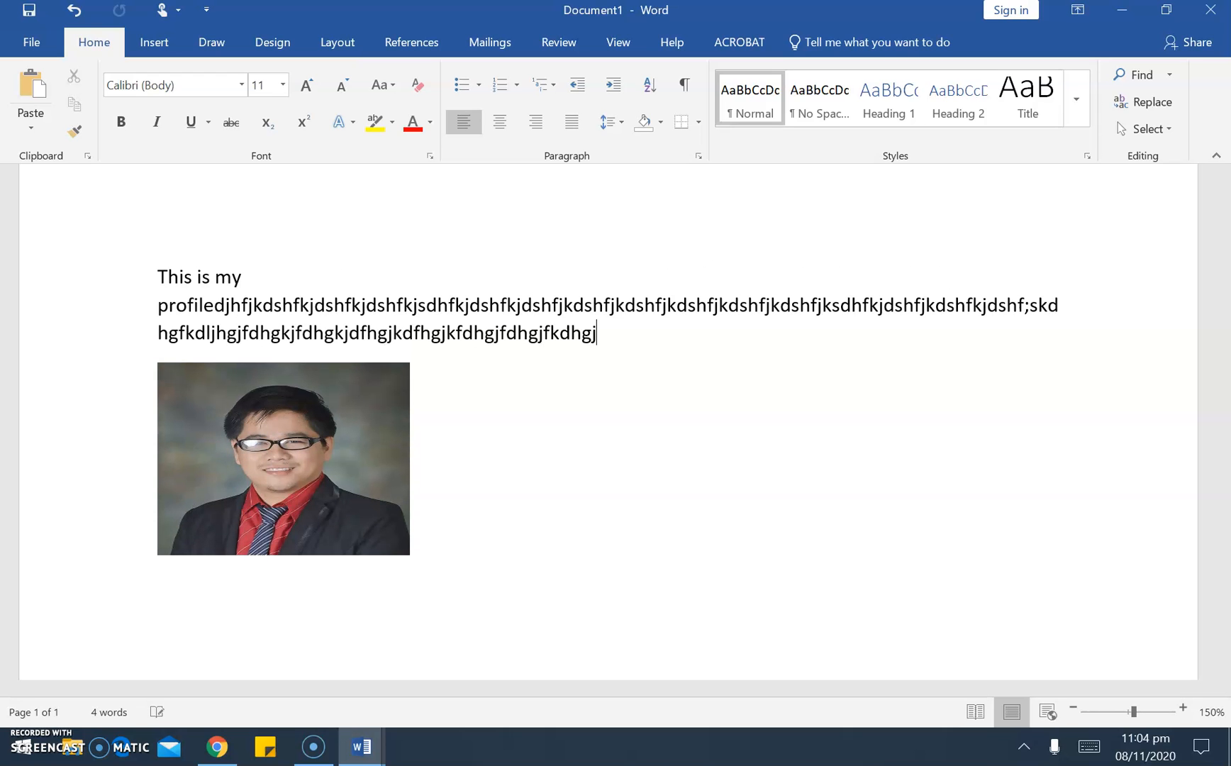
{"action": "type", "text": "kfdhgjkfdhgjkfdhgjkfdhgjkfdhgjfdkghfdjkghjkdfghfdjkghfdj"}
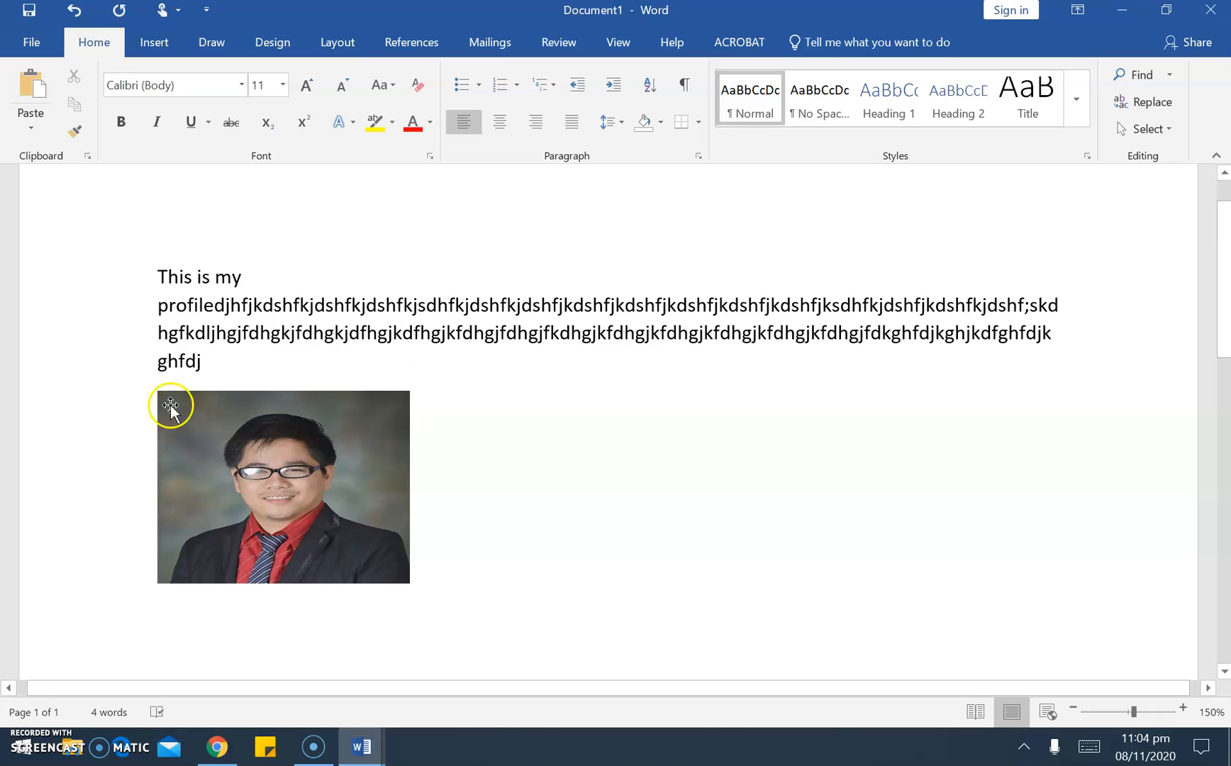
Move the in-line picture into the first line of text, directly after "This is my"
{"action": "left_click", "coordinate": [291, 486]}
{"action": "left_click_drag", "start_coordinate": [315, 471], "coordinate": [388, 334]}
{"action": "left_click_drag", "start_coordinate": [388, 279], "coordinate": [372, 270]}
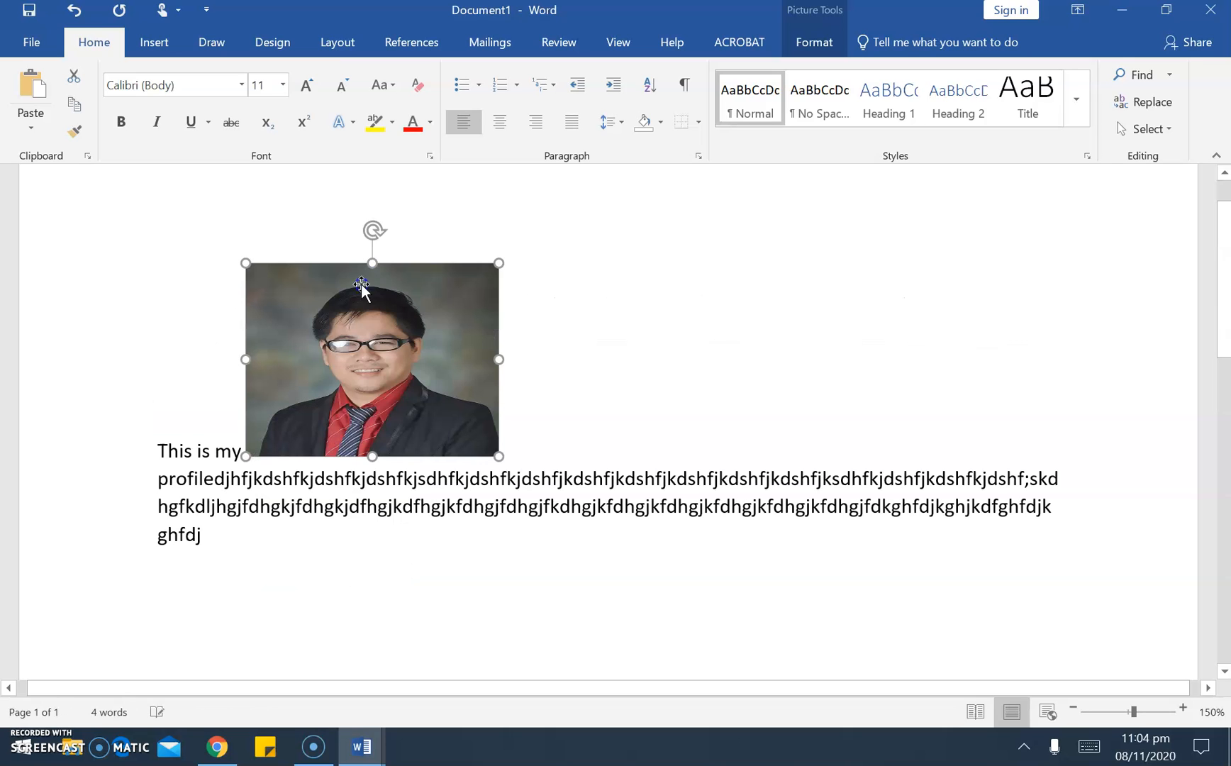
Move the in-line picture down through the placeholder text to the very end of the paragraph
{"action": "left_click", "coordinate": [234, 460]}
{"action": "left_click_drag", "start_coordinate": [317, 361], "coordinate": [352, 493]}
{"action": "left_click_drag", "start_coordinate": [518, 391], "coordinate": [675, 501]}
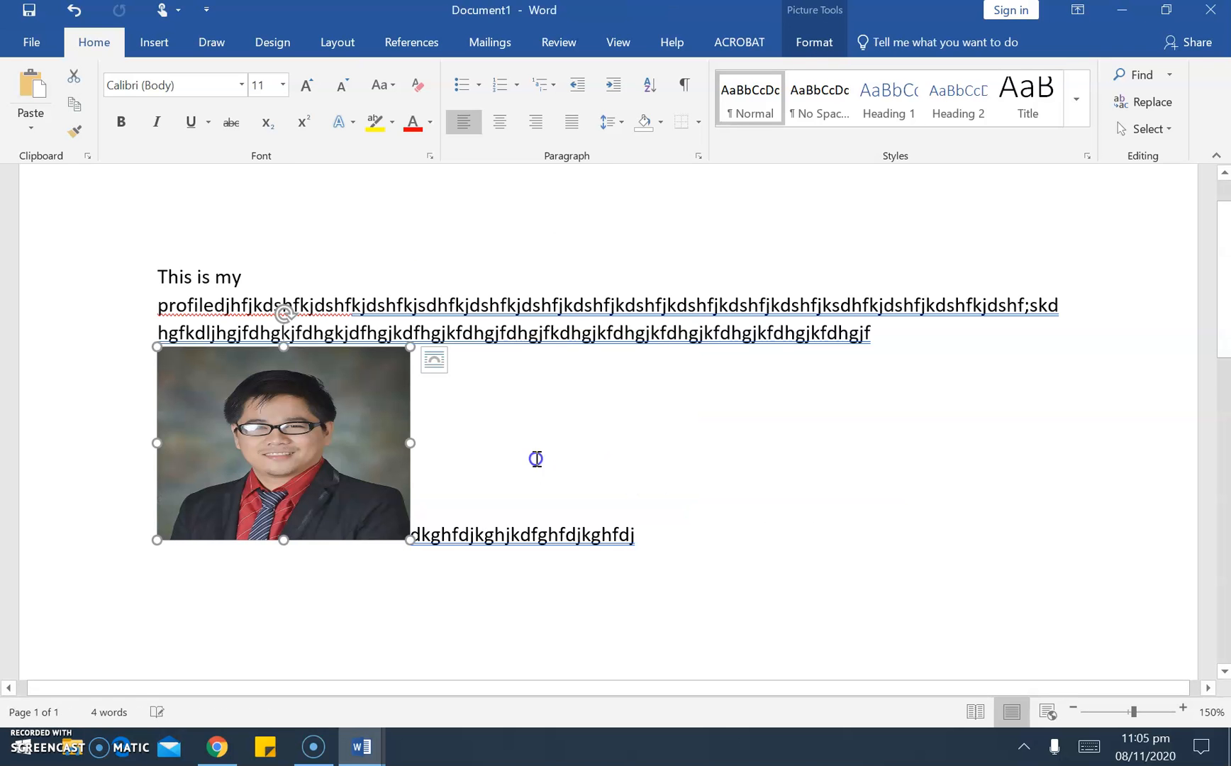
{"action": "left_click_drag", "start_coordinate": [347, 480], "coordinate": [703, 503]}
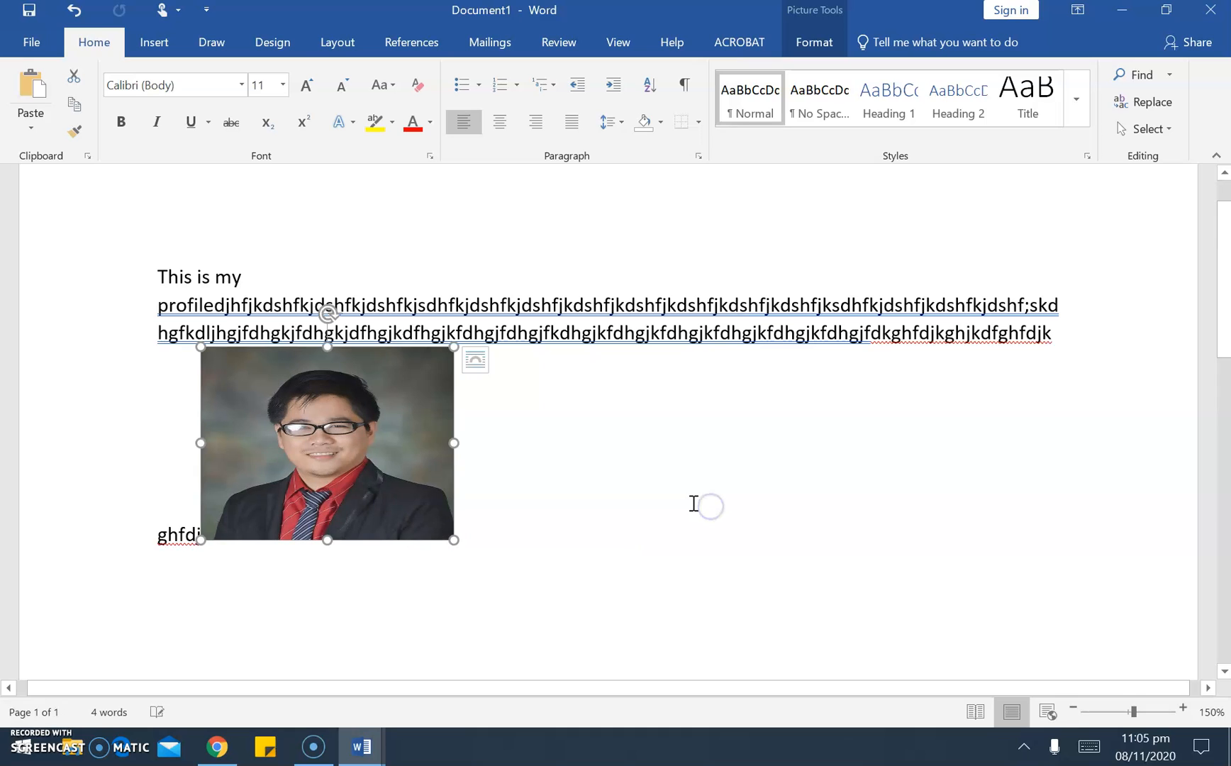
Try Behind Text wrapping with the picture placed over the paragraph, and In Front of Text wrapping with it shifted slightly left
{"action": "left_click", "coordinate": [479, 362]}
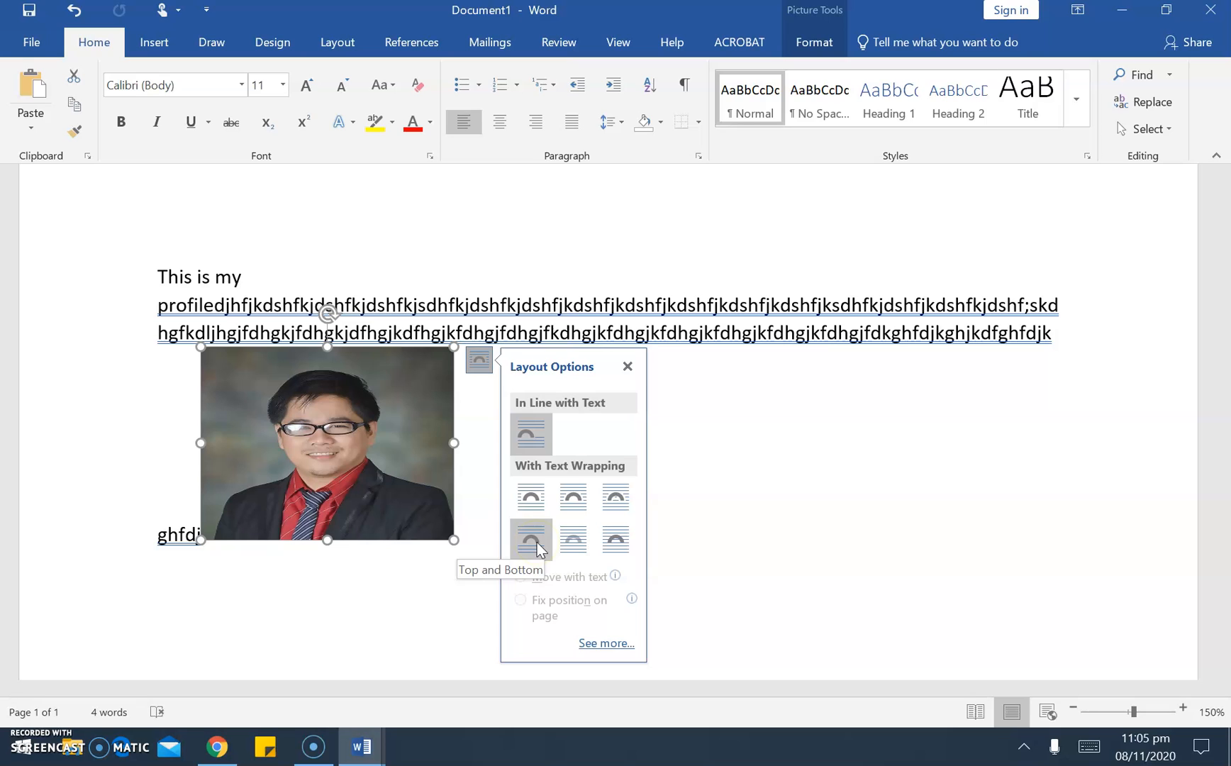
{"action": "left_click", "coordinate": [574, 547]}
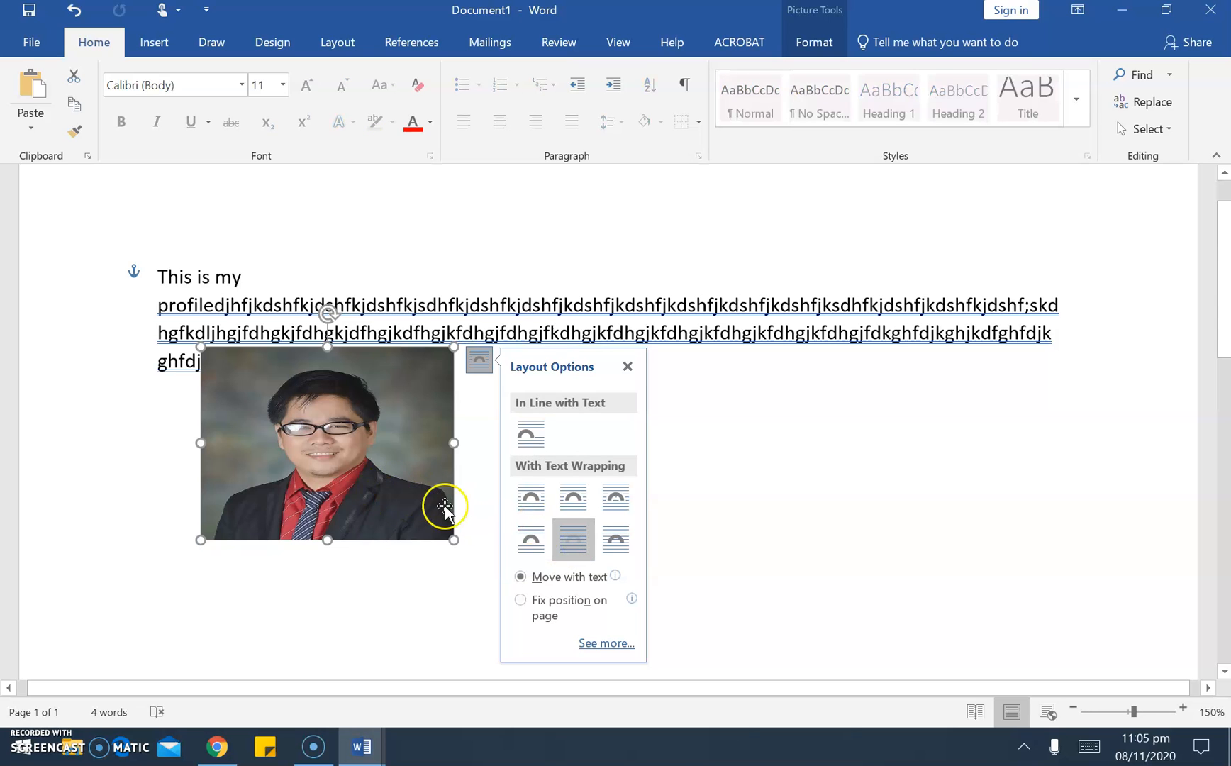
{"action": "left_click", "coordinate": [577, 555]}
{"action": "left_click_drag", "start_coordinate": [385, 494], "coordinate": [698, 369]}
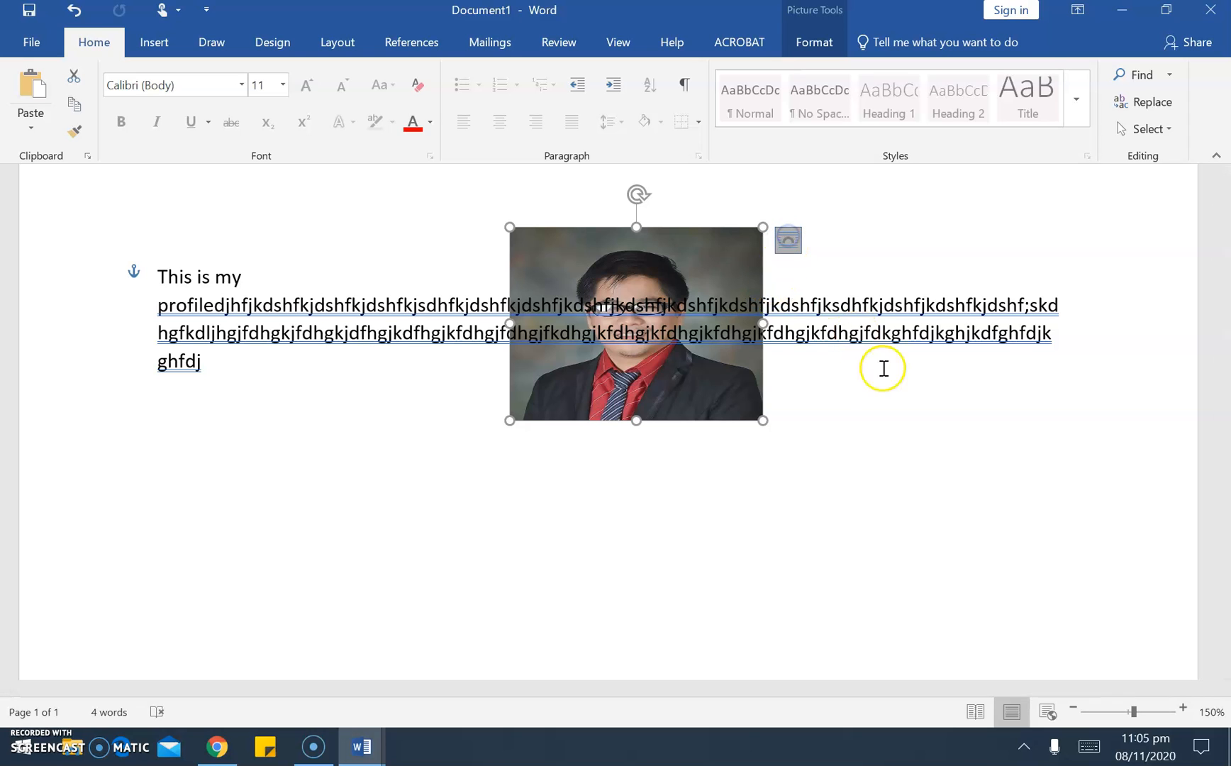
{"action": "left_click", "coordinate": [926, 427]}
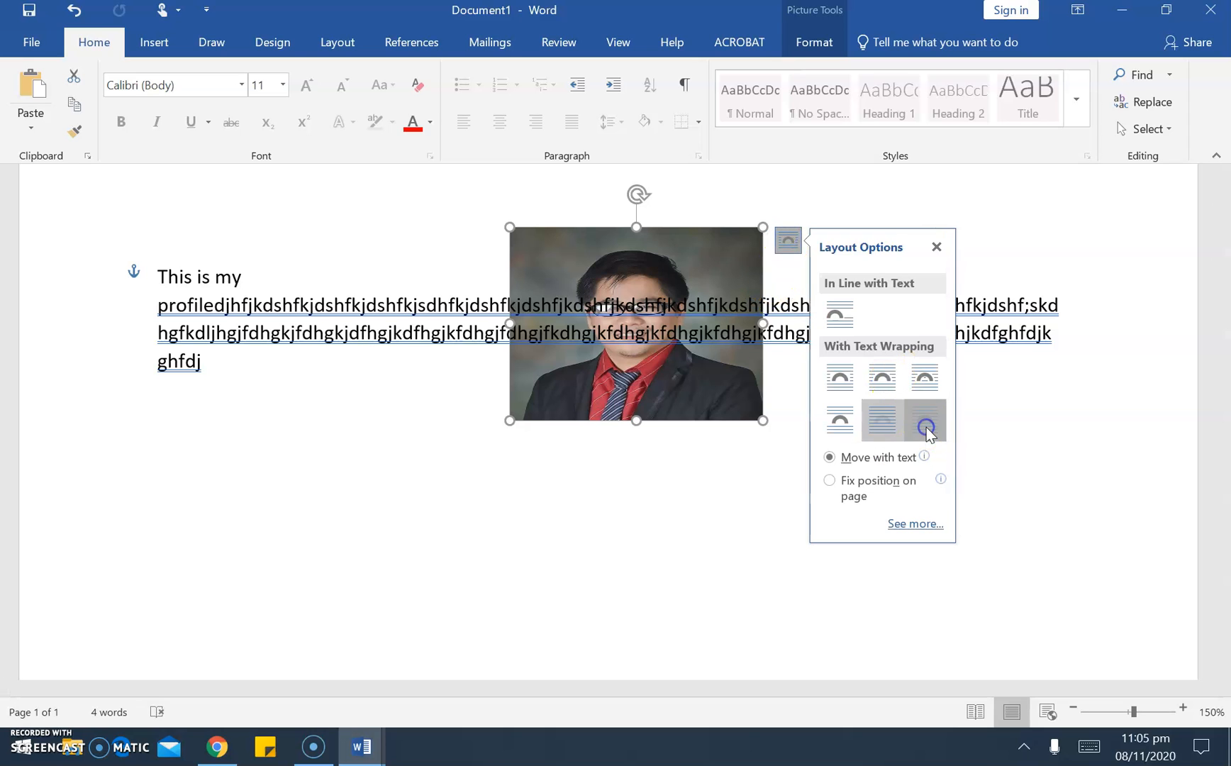
{"action": "left_click_drag", "start_coordinate": [696, 372], "coordinate": [649, 372]}
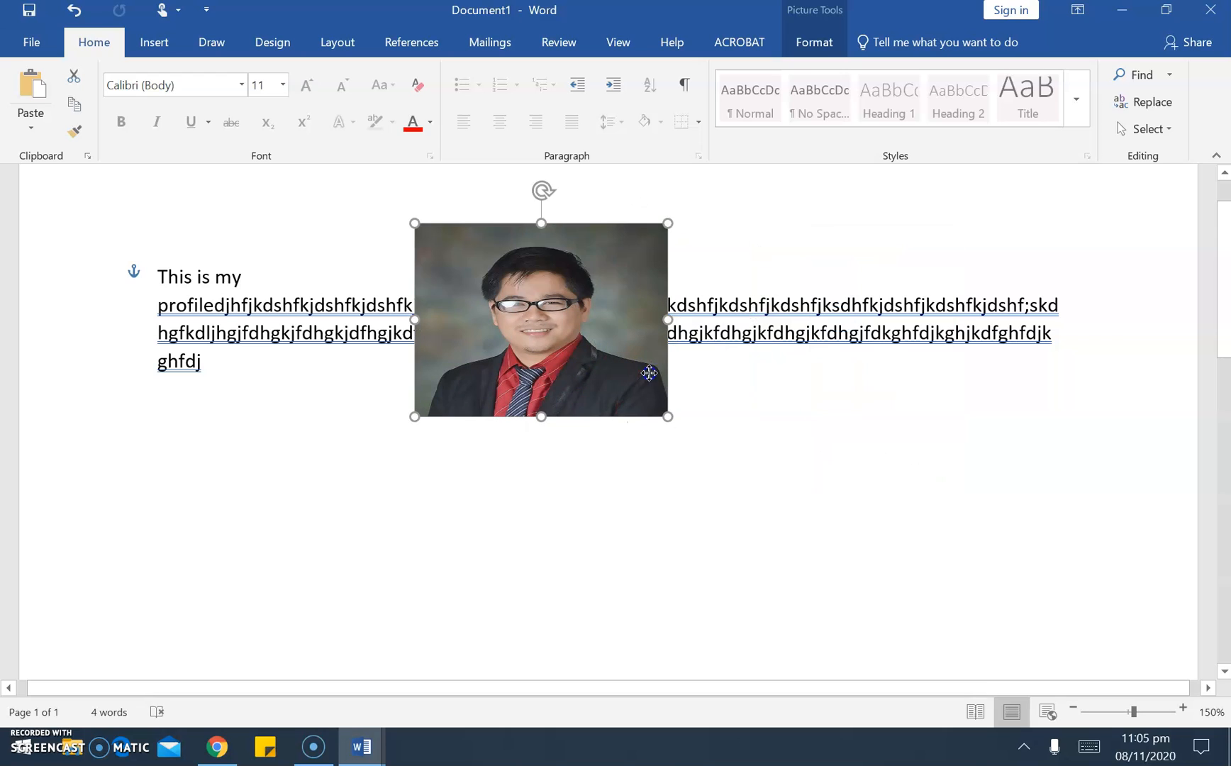
Set the picture's text wrapping to Square and move it to the right side of the page beside "This is my"
{"action": "left_click", "coordinate": [693, 236]}
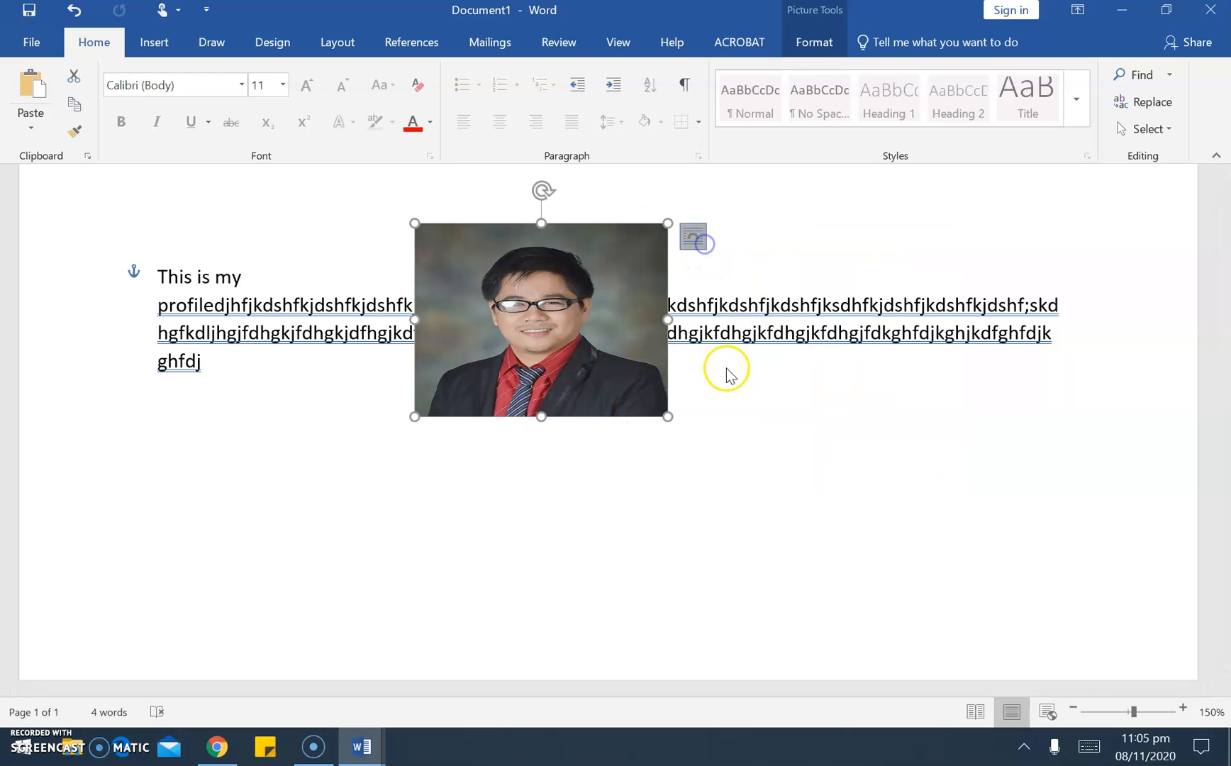
{"action": "left_click", "coordinate": [753, 380]}
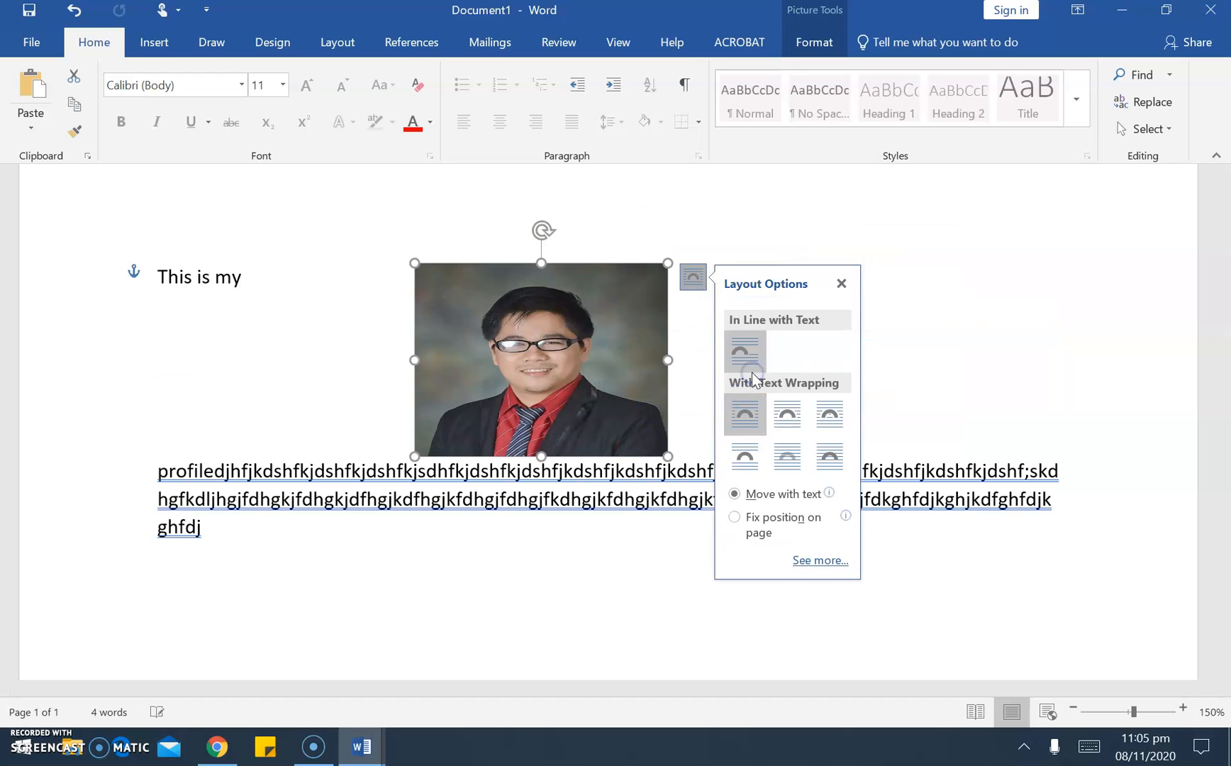
{"action": "left_click_drag", "start_coordinate": [679, 373], "coordinate": [1032, 335]}
{"action": "left_click_drag", "start_coordinate": [1026, 392], "coordinate": [1035, 341]}
Set the picture's wrapping to Tight and test it by moving the picture into the text and back to the right side
{"action": "left_click", "coordinate": [1138, 277]}
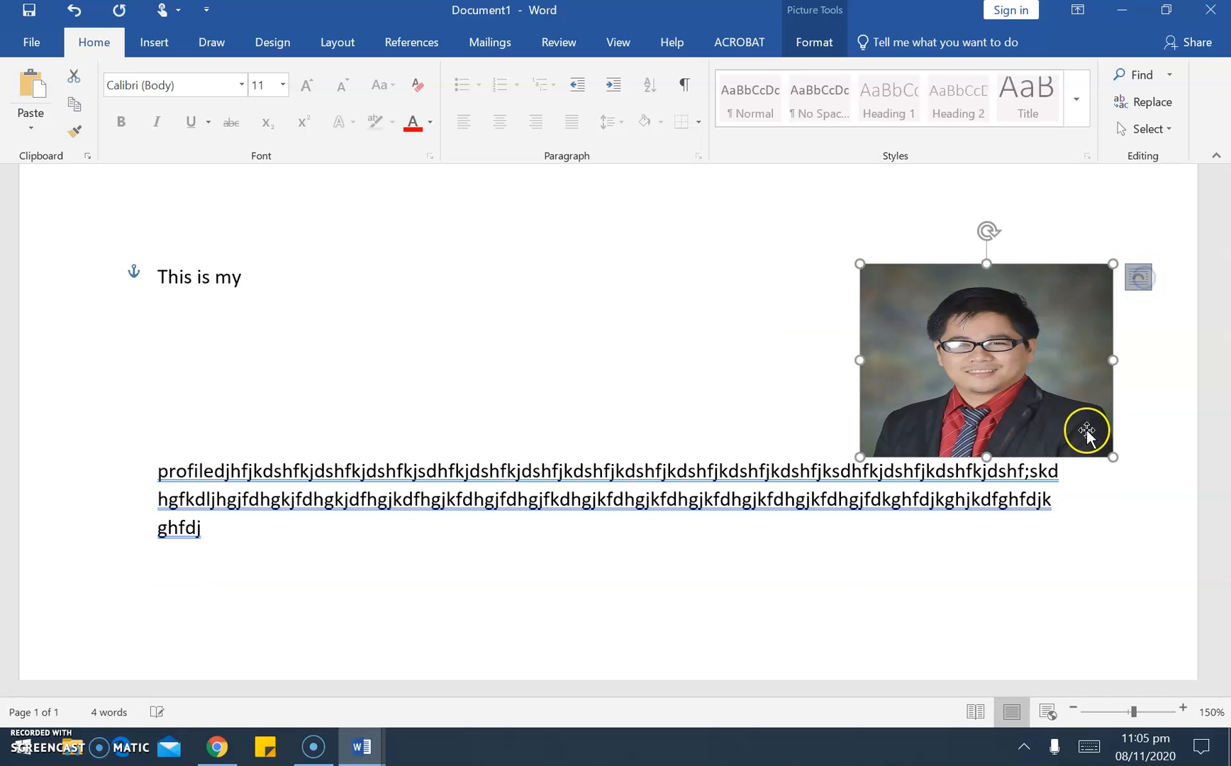
{"action": "left_click", "coordinate": [783, 418]}
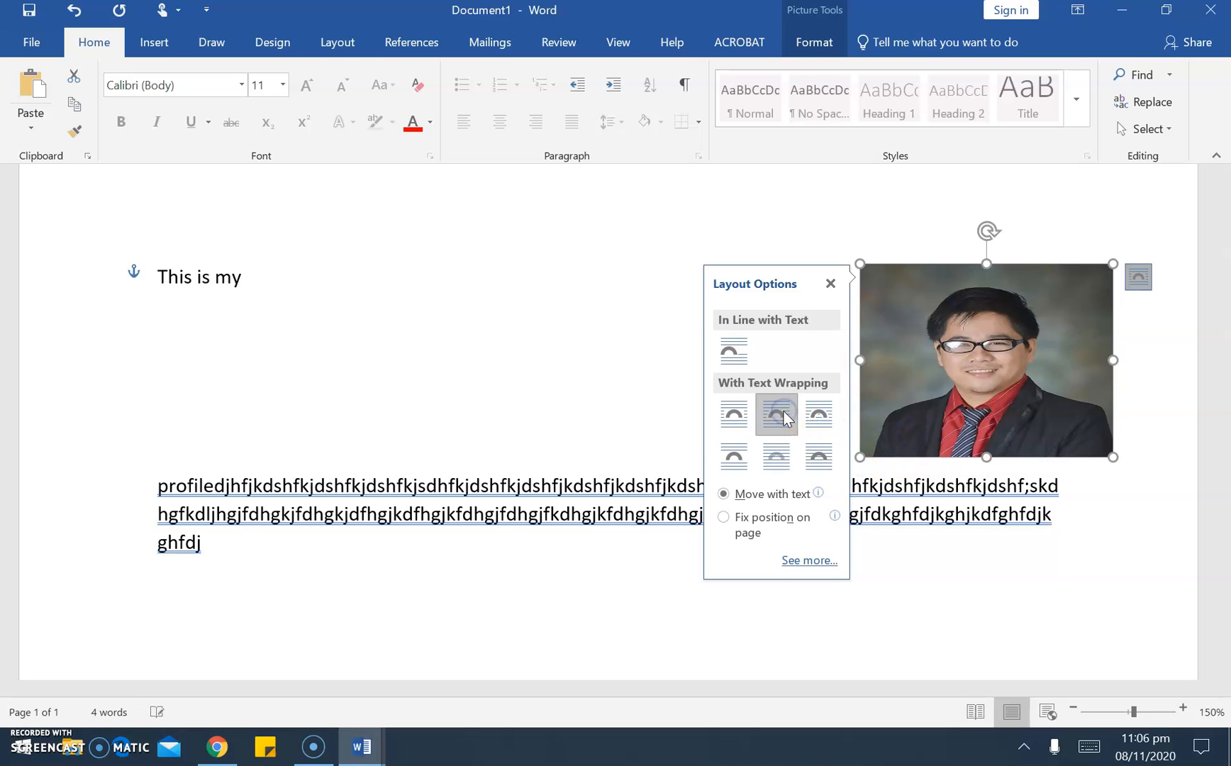
{"action": "left_click_drag", "start_coordinate": [946, 359], "coordinate": [514, 415]}
{"action": "left_click_drag", "start_coordinate": [538, 471], "coordinate": [1011, 308]}
Set the picture's text wrapping to Through and move the picture slightly lower on the page
{"action": "left_click", "coordinate": [1110, 277]}
{"action": "left_click", "coordinate": [850, 438]}
{"action": "left_click", "coordinate": [790, 418]}
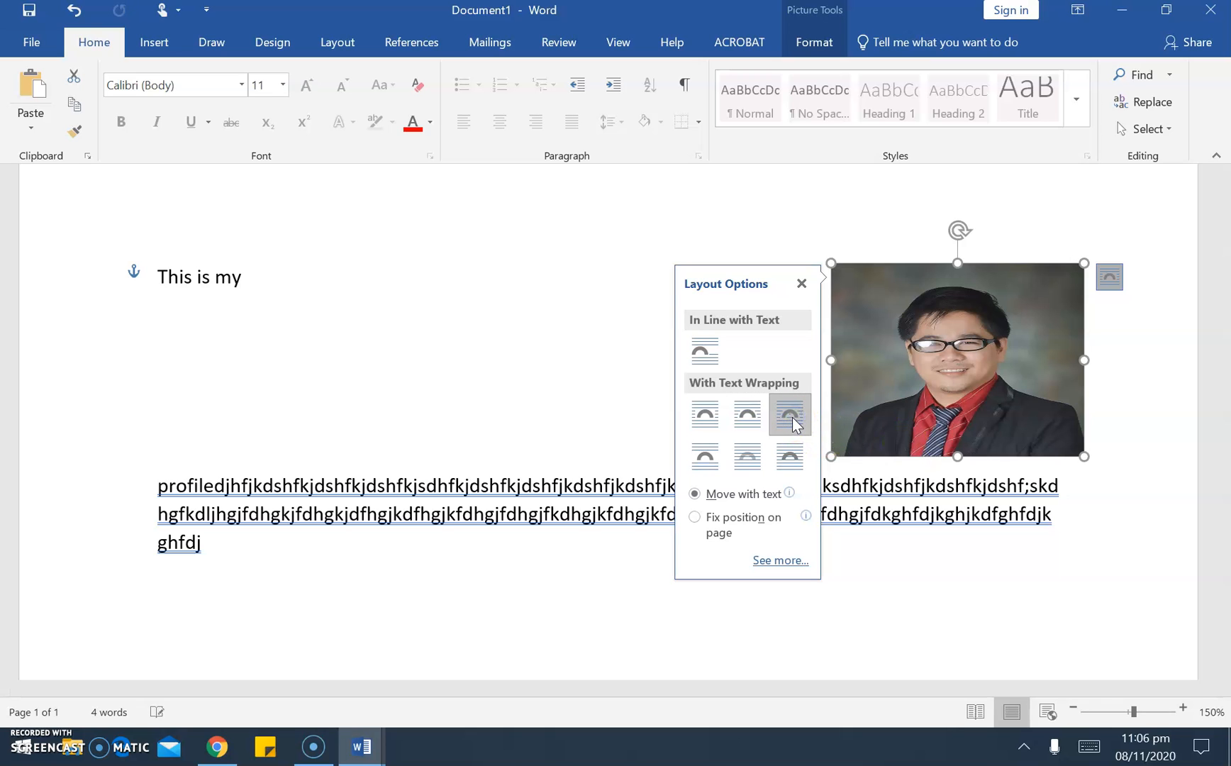
{"action": "left_click_drag", "start_coordinate": [965, 375], "coordinate": [973, 419]}
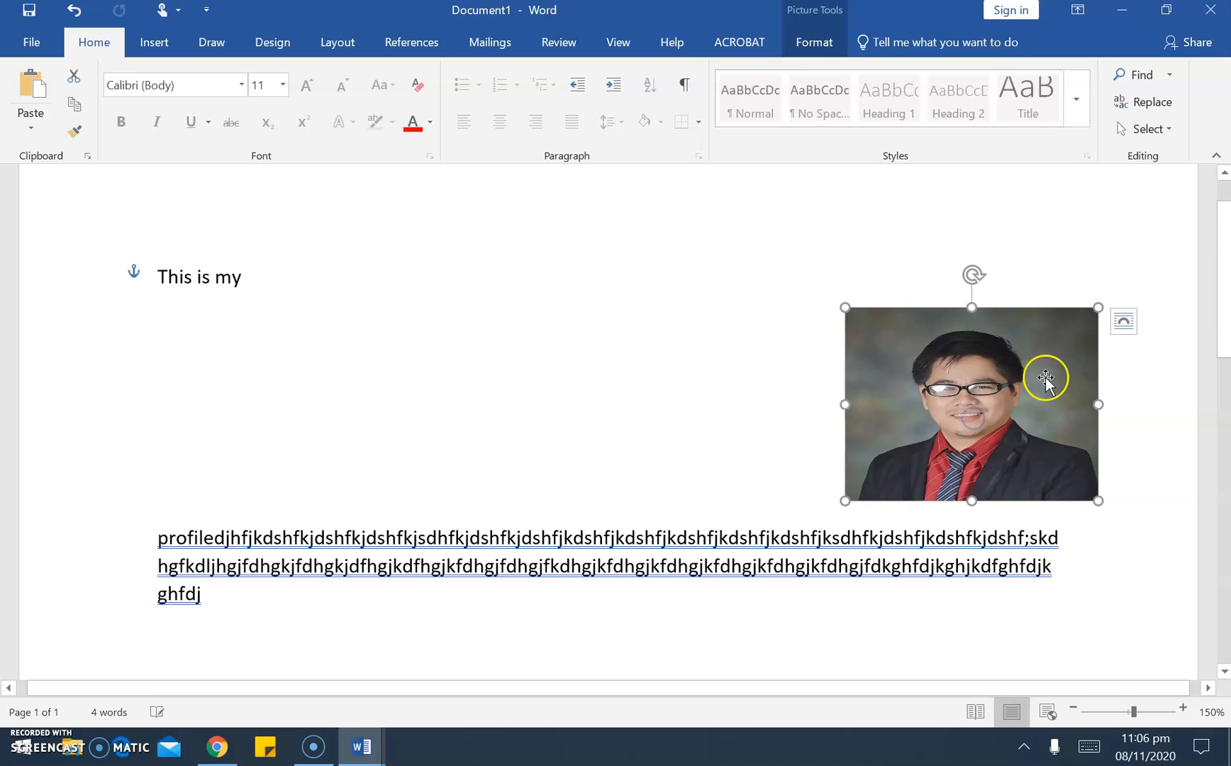
Set the picture's text wrapping to Top and Bottom and reposition it near the right margin
{"action": "left_click", "coordinate": [1120, 328]}
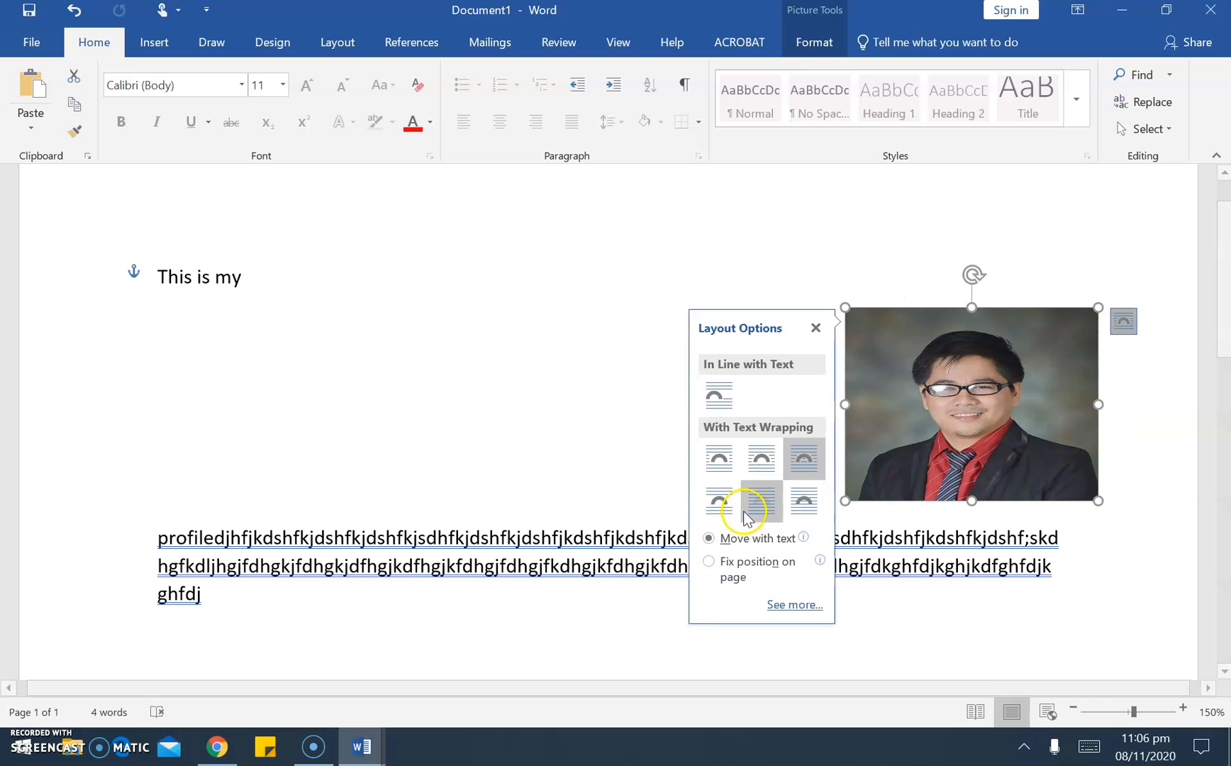
{"action": "left_click", "coordinate": [720, 504]}
{"action": "left_click_drag", "start_coordinate": [836, 412], "coordinate": [940, 422]}
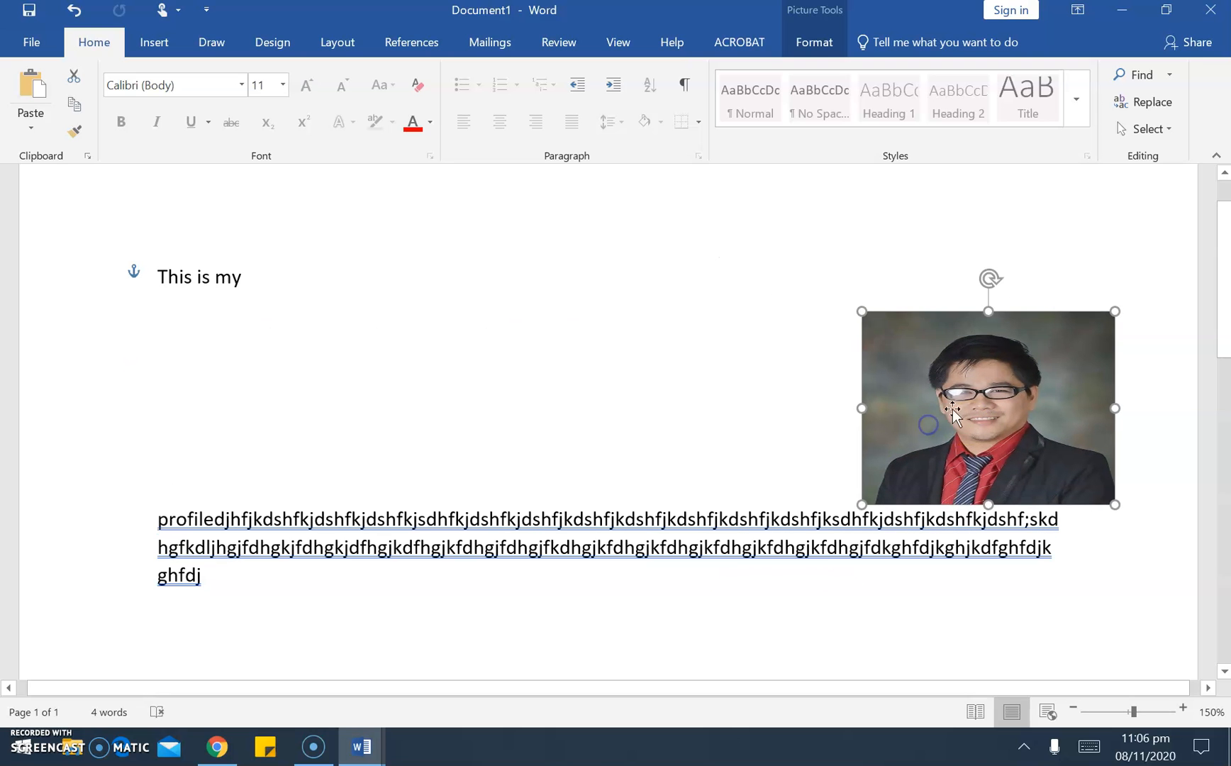
{"action": "left_click", "coordinate": [1140, 346]}
{"action": "left_click", "coordinate": [1094, 344]}
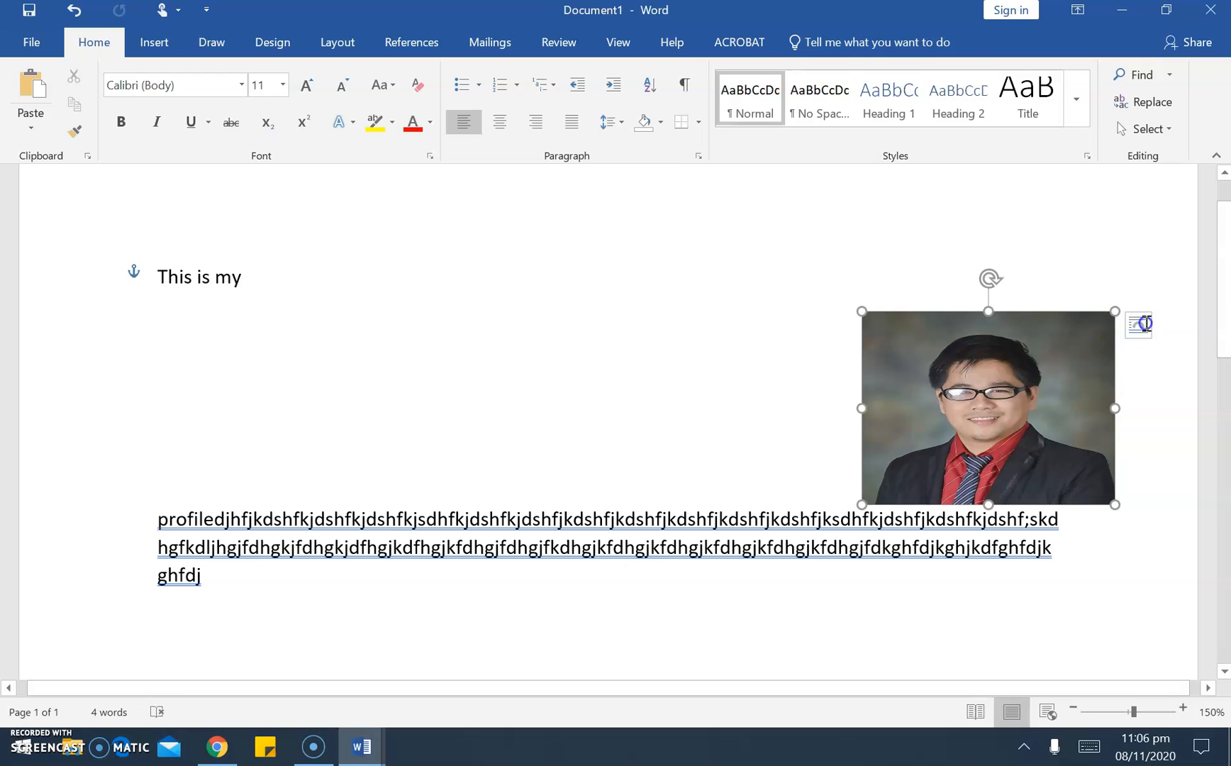
Move the picture above the "This is my" line and open its Format Picture settings
{"action": "left_click_drag", "start_coordinate": [997, 395], "coordinate": [788, 348]}
{"action": "right_click", "coordinate": [788, 348]}
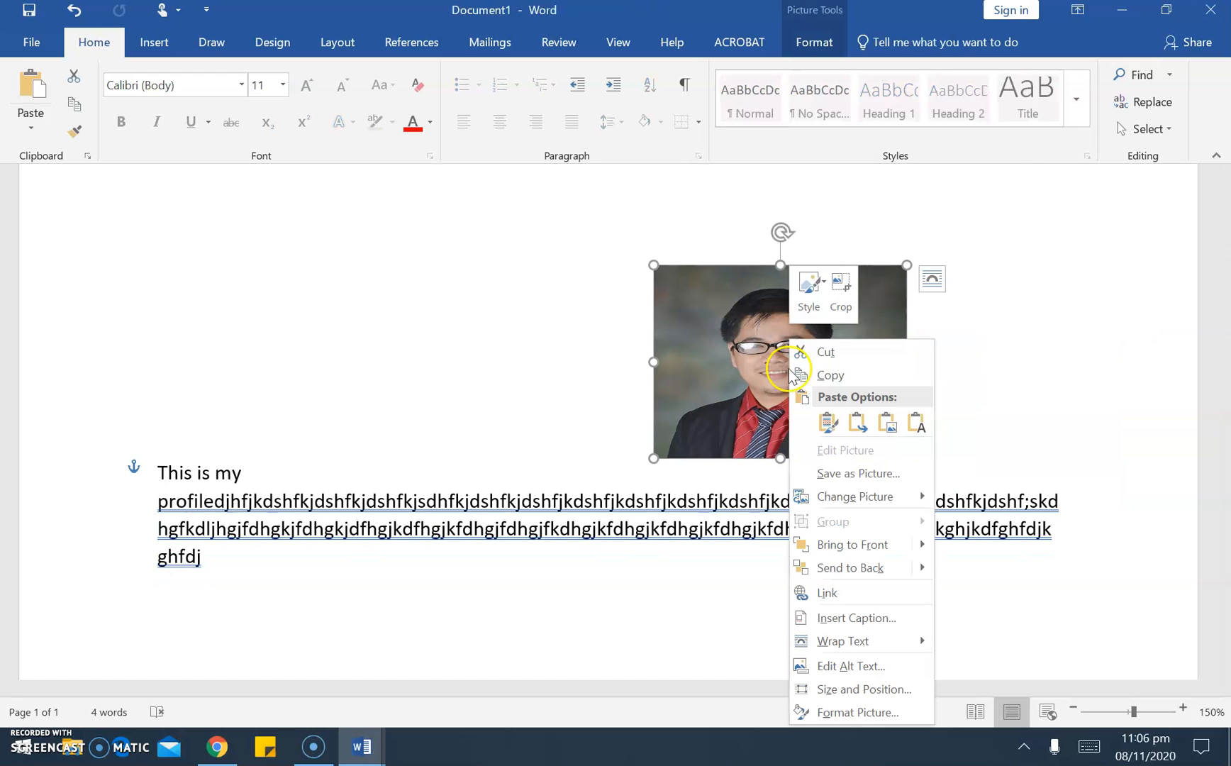
{"action": "left_click", "coordinate": [841, 709]}
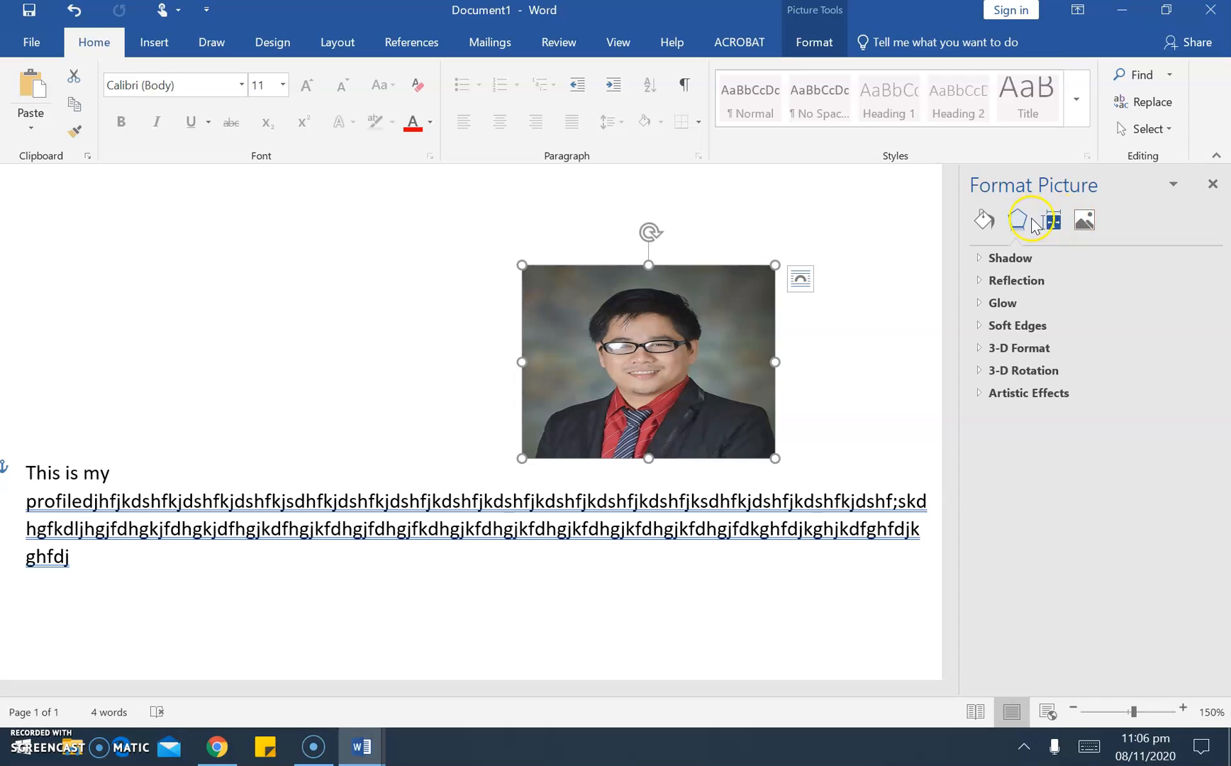
Try a picture correction by raising the picture's sharpness to 80%
{"action": "left_click", "coordinate": [1080, 222]}
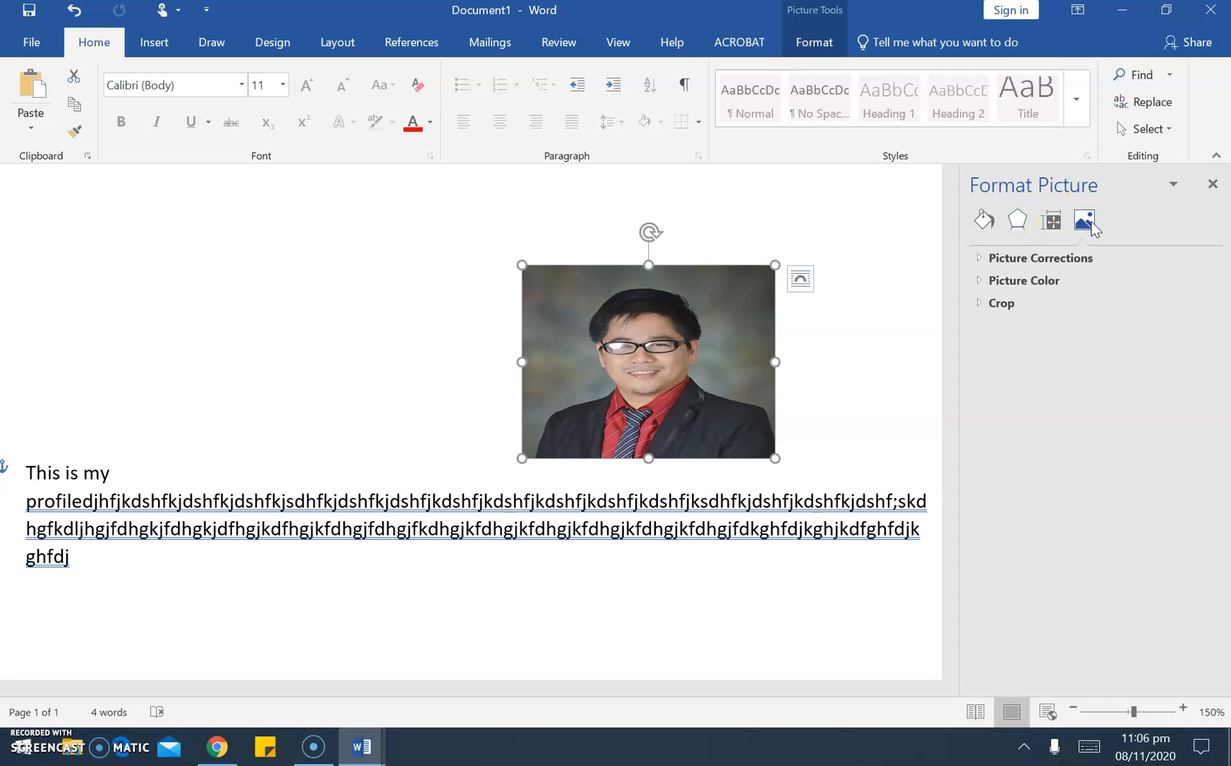
{"action": "left_click", "coordinate": [1052, 258]}
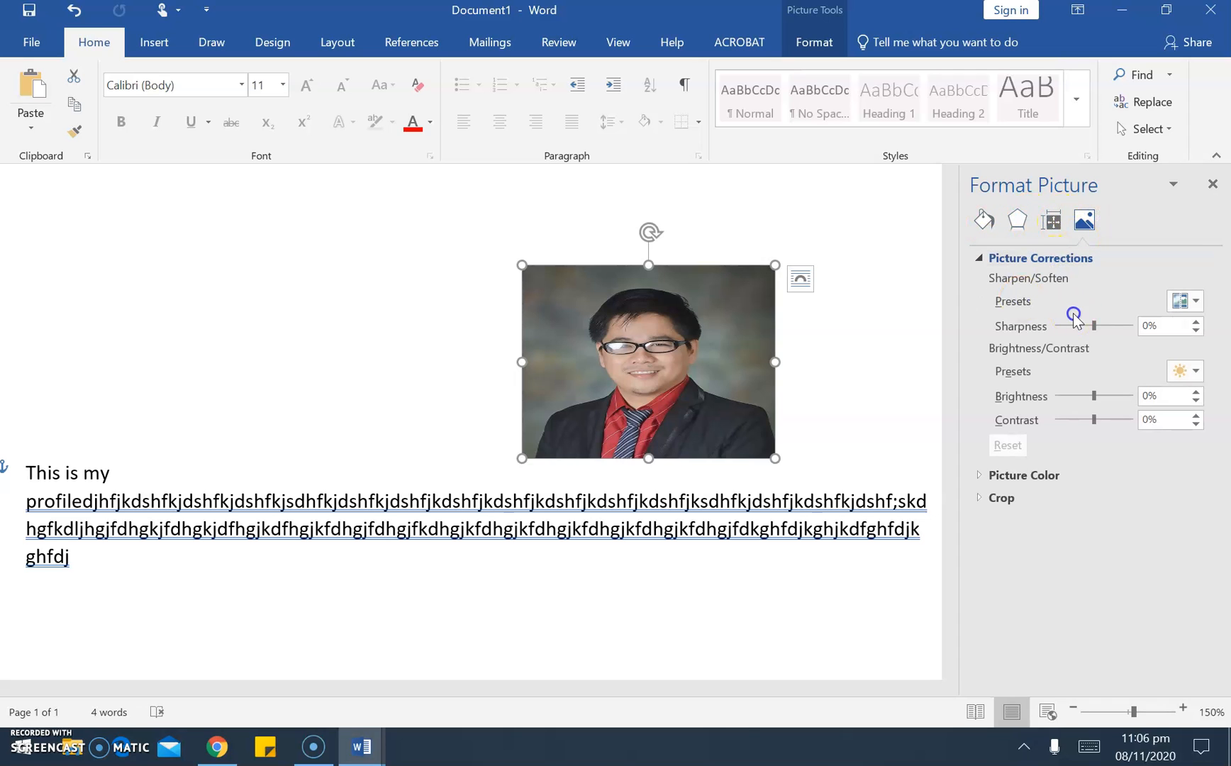
{"action": "left_click", "coordinate": [1121, 327]}
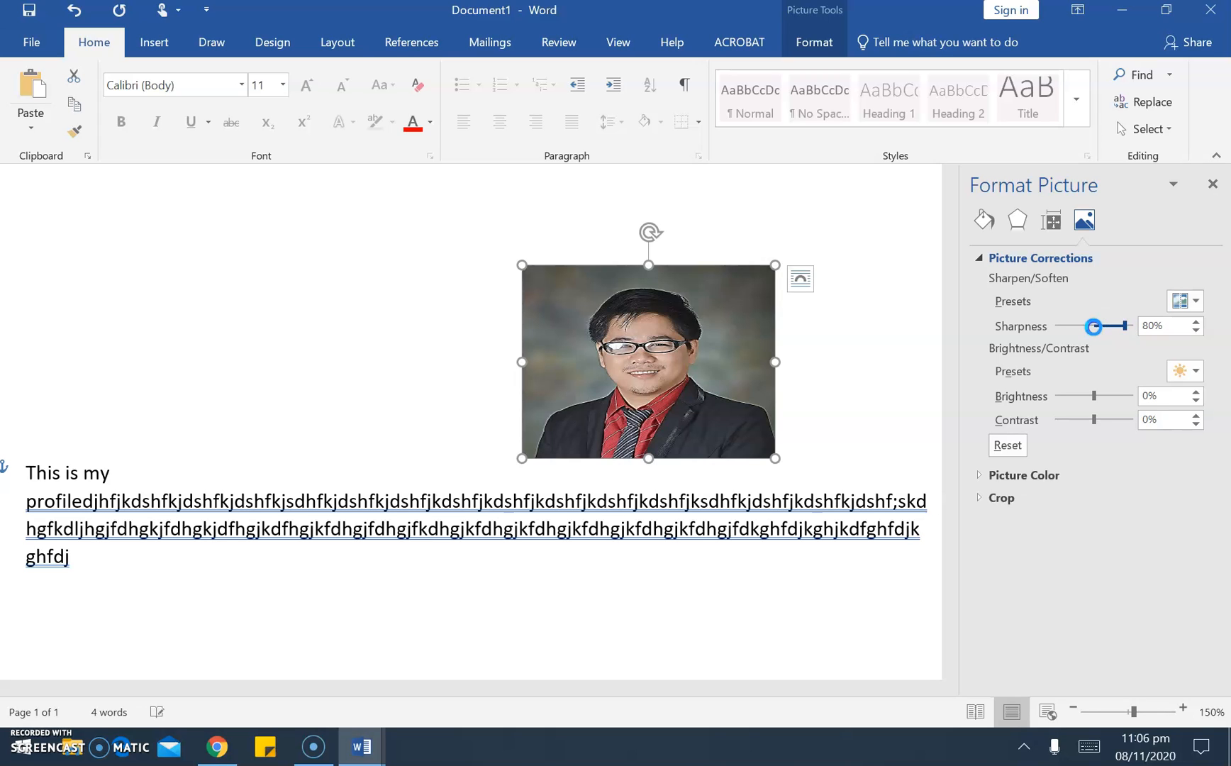
Apply an outer shadow preset to the picture that casts the shadow along its upper edge
{"action": "left_click", "coordinate": [1018, 223]}
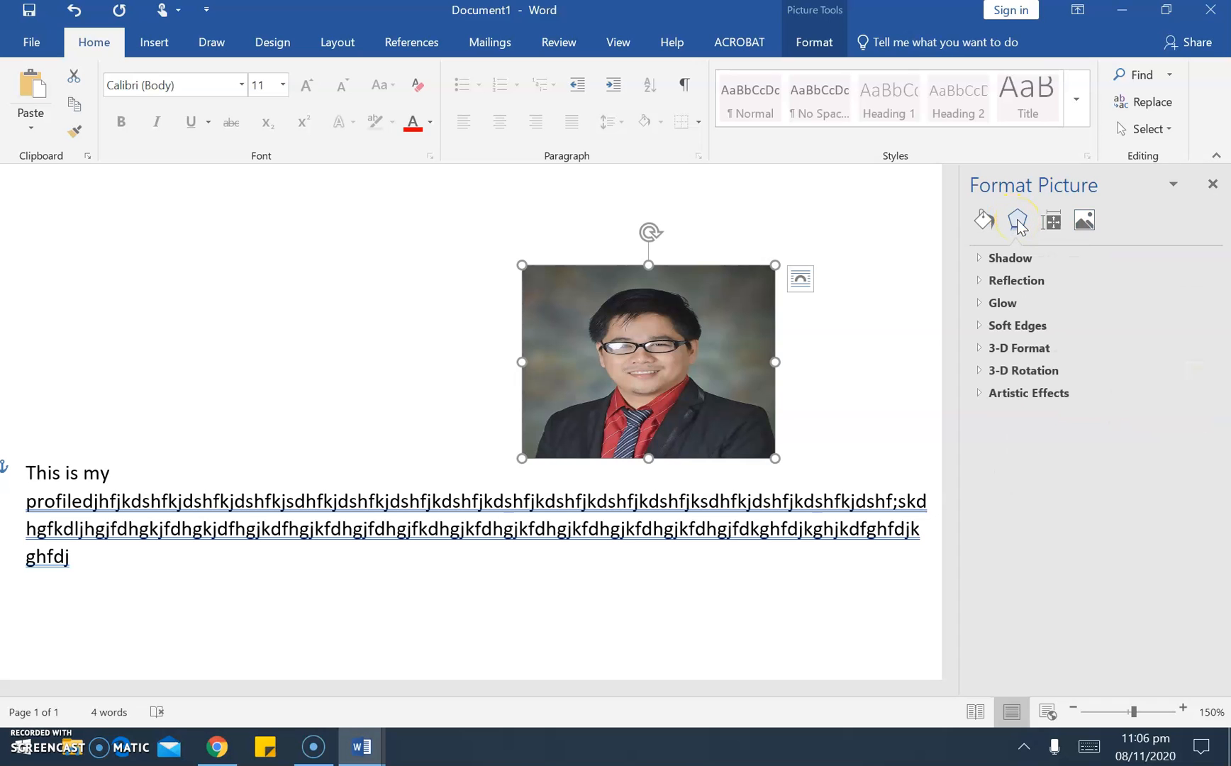
{"action": "left_click", "coordinate": [1014, 260]}
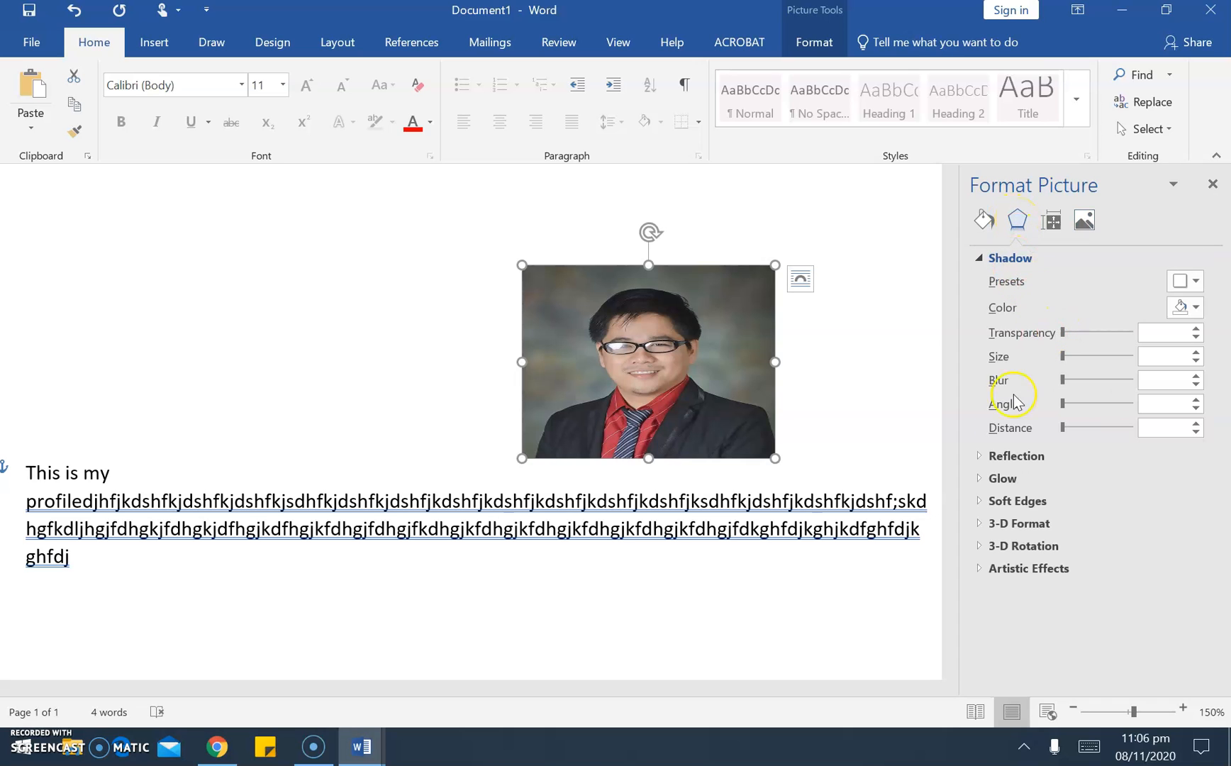
{"action": "left_click", "coordinate": [1194, 283]}
{"action": "left_click", "coordinate": [1196, 285]}
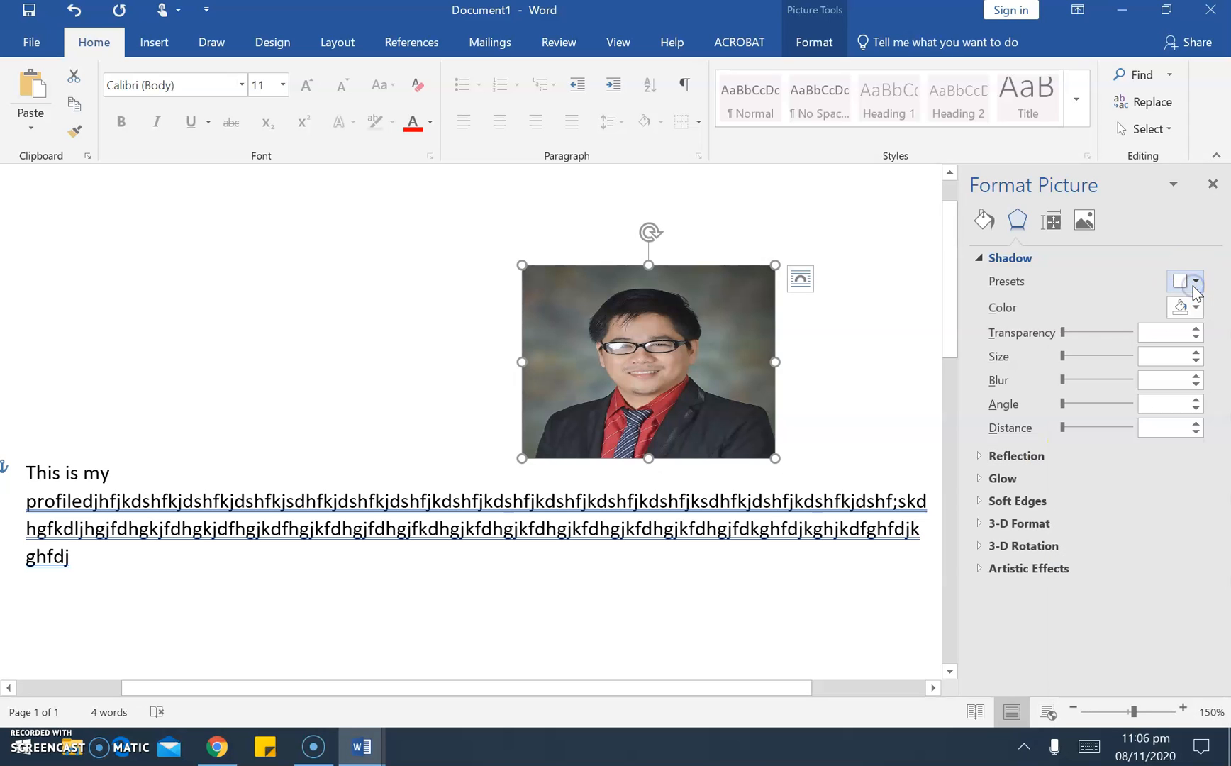
{"action": "left_click", "coordinate": [1194, 285]}
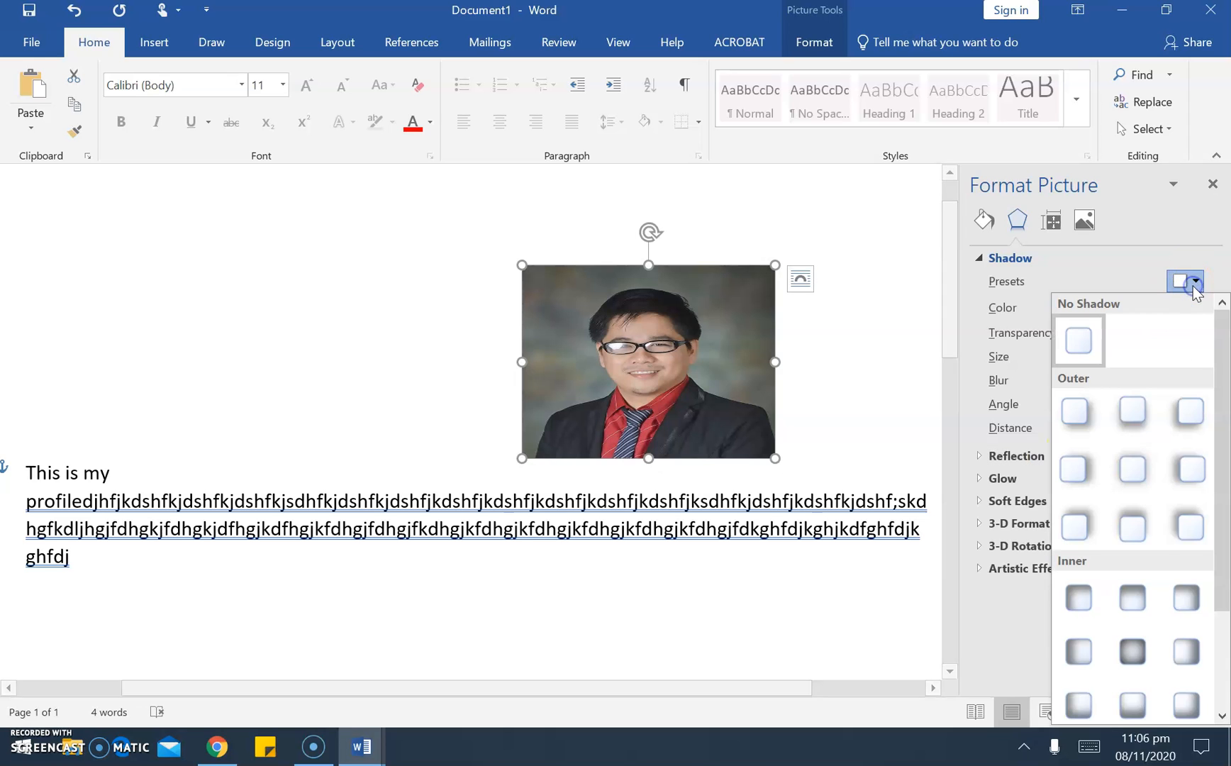
{"action": "left_click", "coordinate": [1144, 544]}
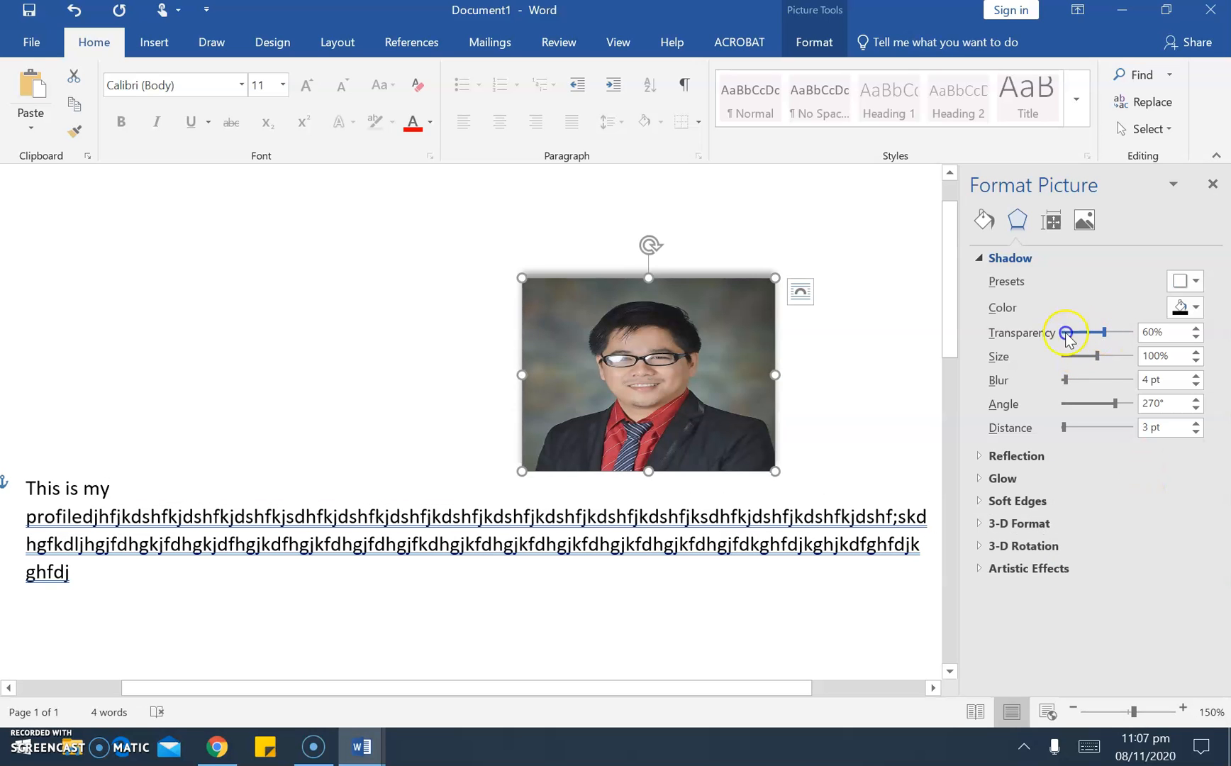
Add a reflection below the picture and an orange glow around it, and close the Format Picture settings
{"action": "left_click", "coordinate": [1018, 456]}
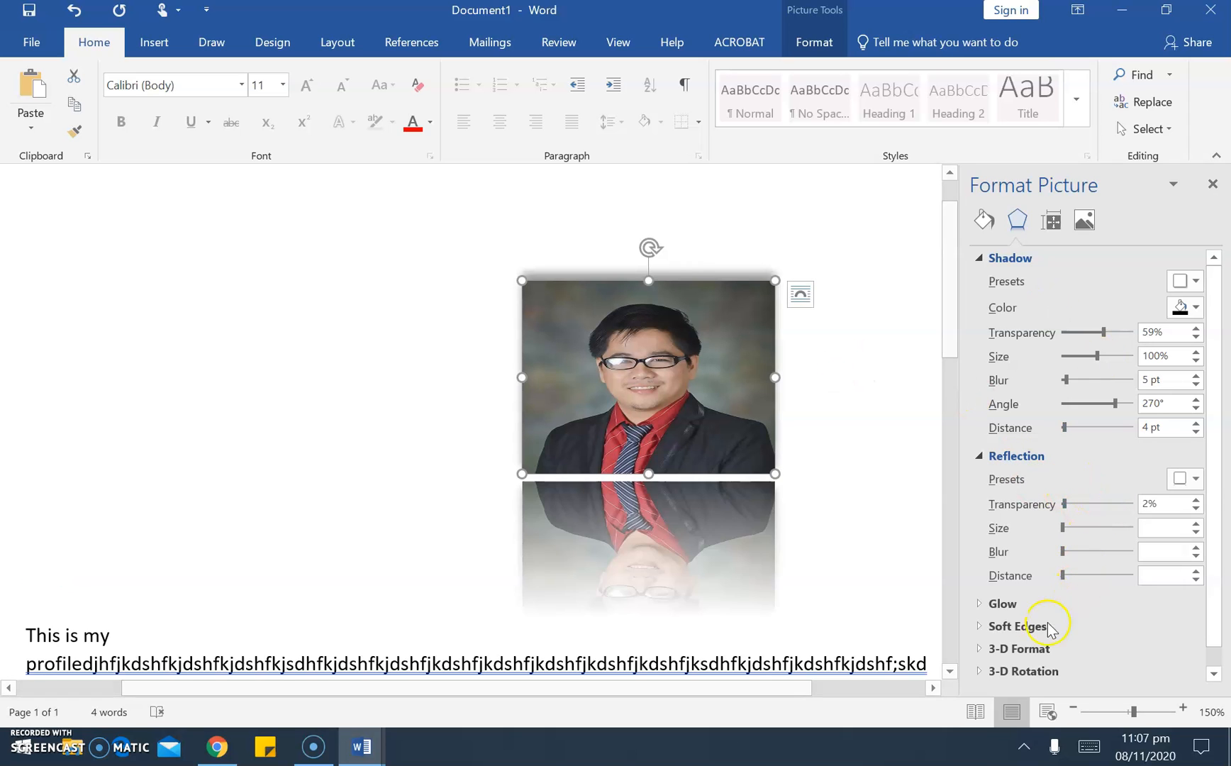
{"action": "left_click", "coordinate": [1003, 605]}
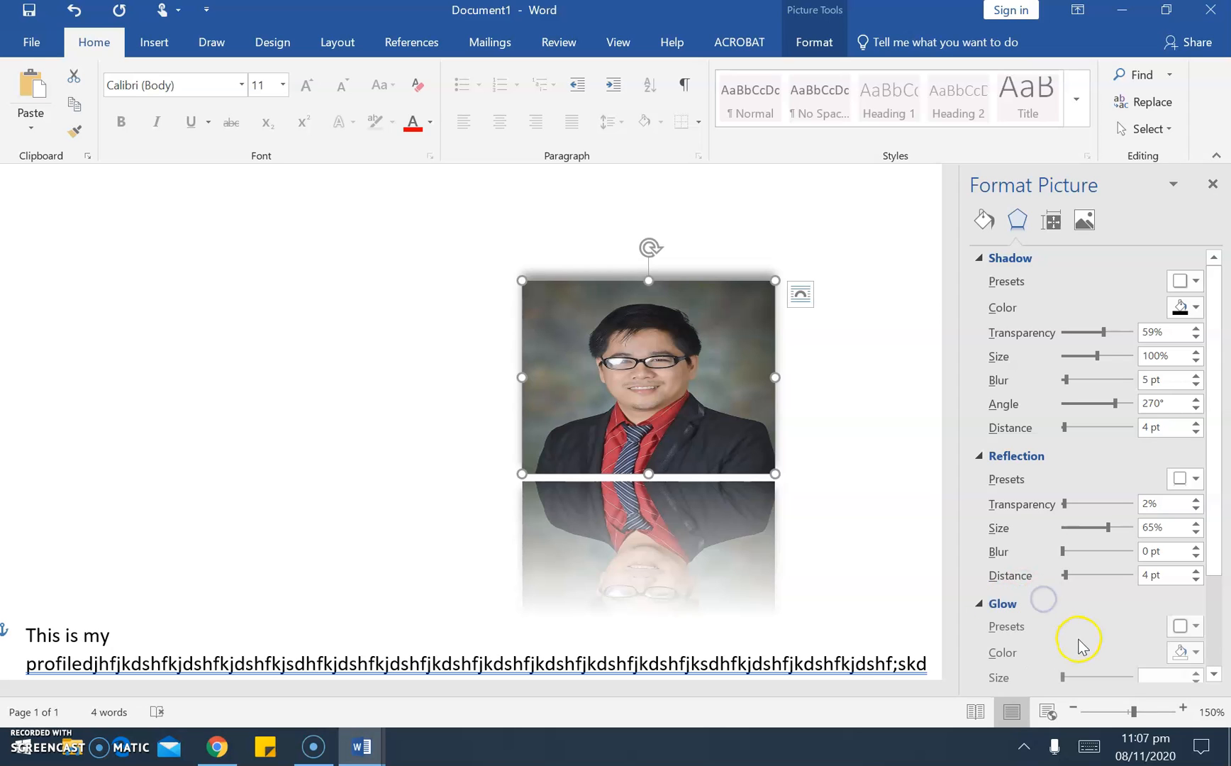
{"action": "left_click", "coordinate": [1188, 627]}
{"action": "left_click", "coordinate": [982, 587]}
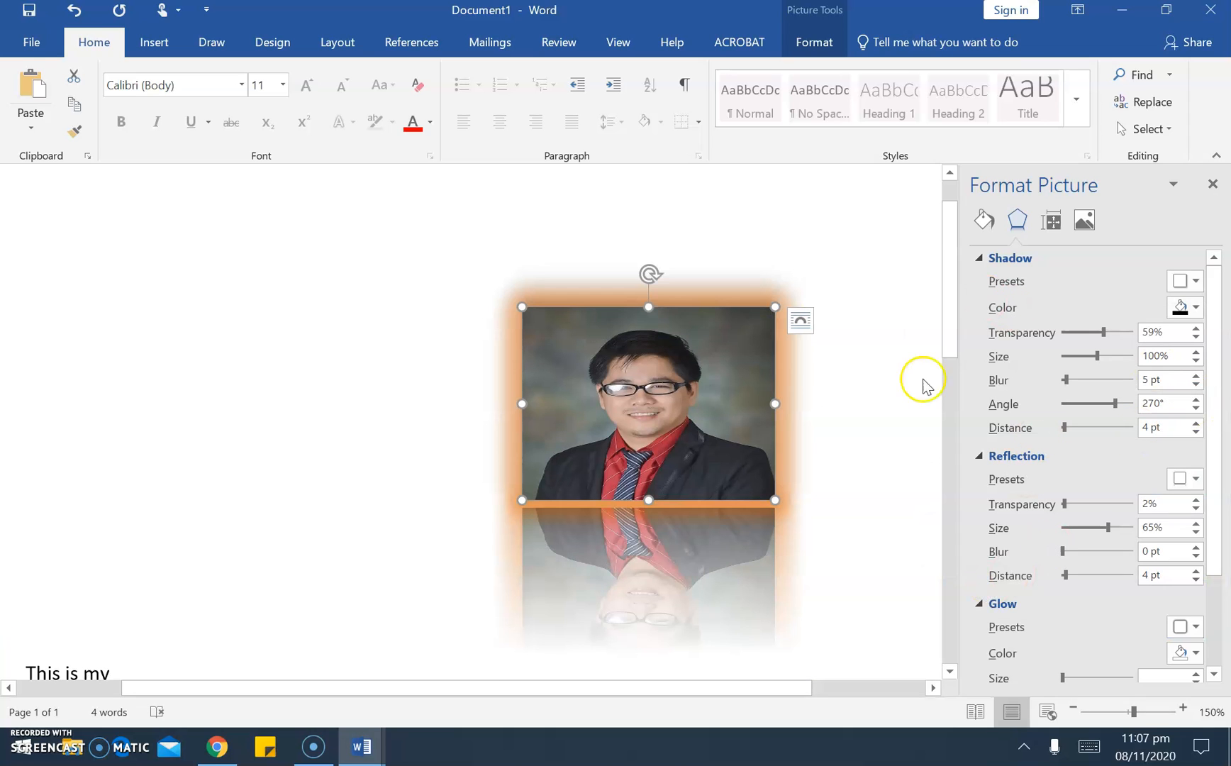
{"action": "left_click", "coordinate": [1210, 183]}
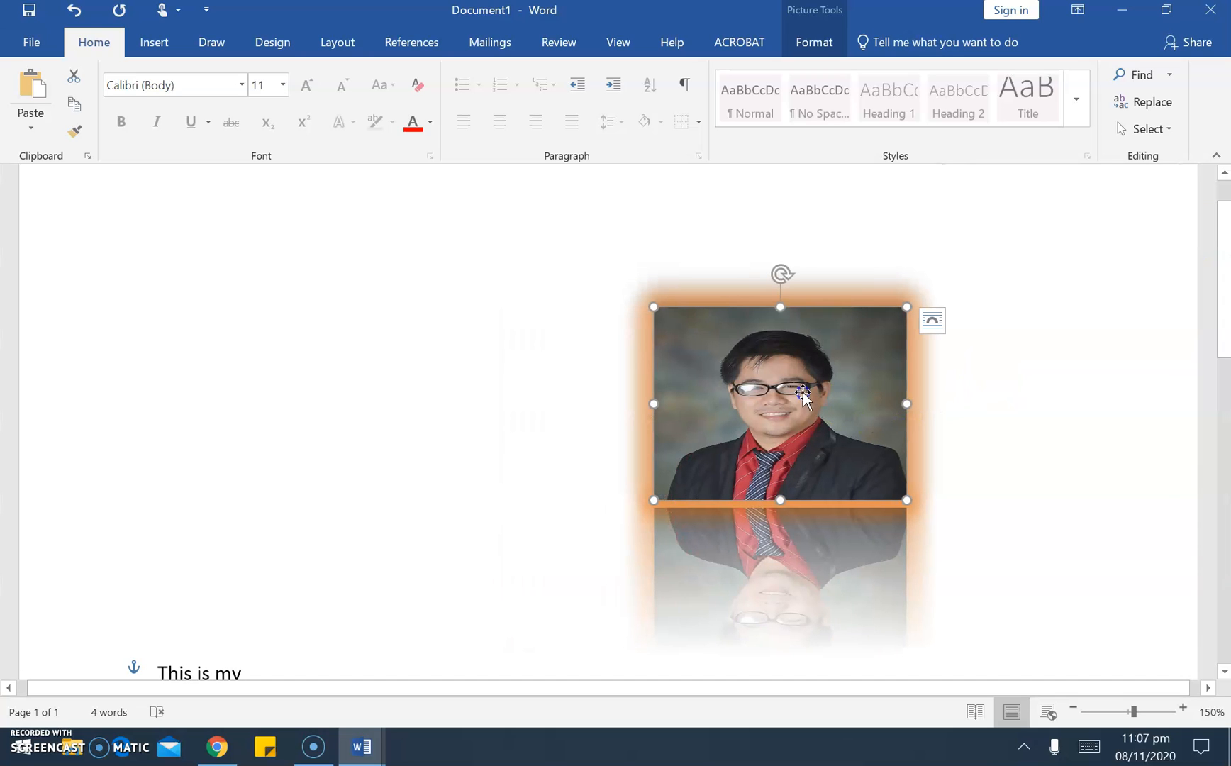
Try the black-framed oval picture style on the portrait and replace it with the metallic oval frame style
{"action": "right_click", "coordinate": [802, 391]}
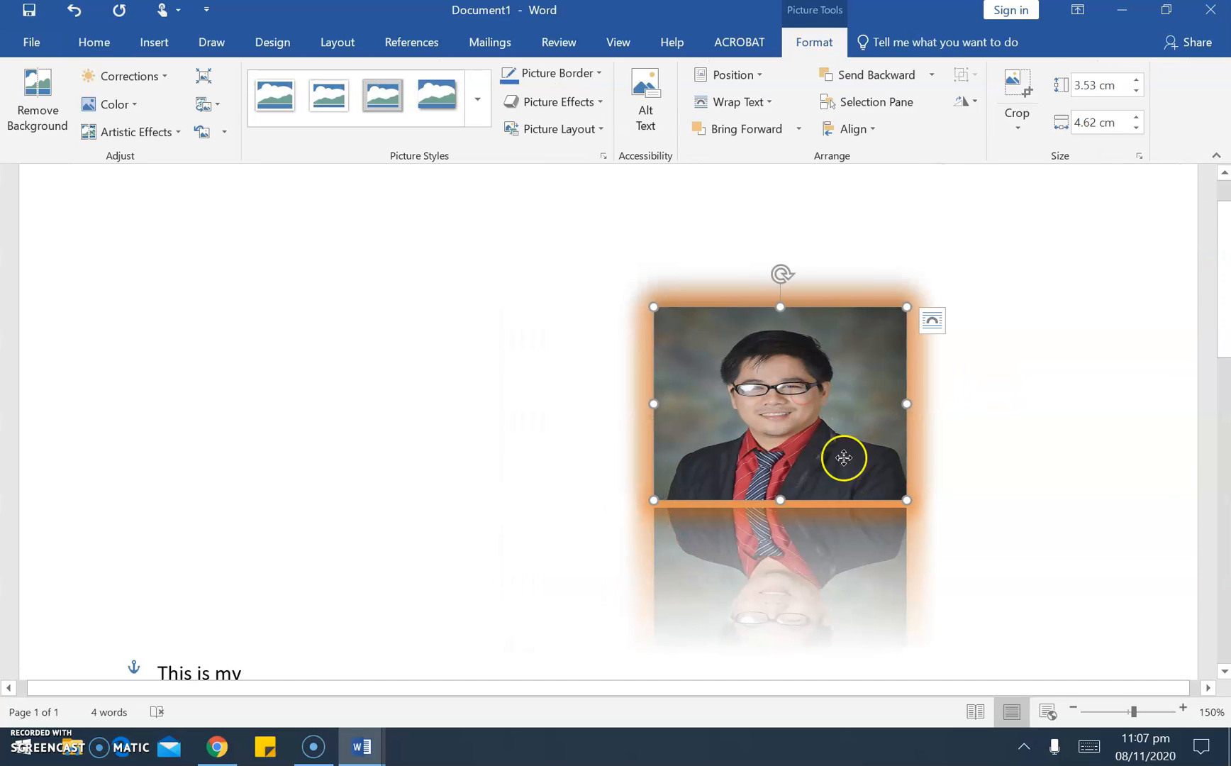
{"action": "left_click", "coordinate": [778, 389]}
{"action": "left_click", "coordinate": [475, 114]}
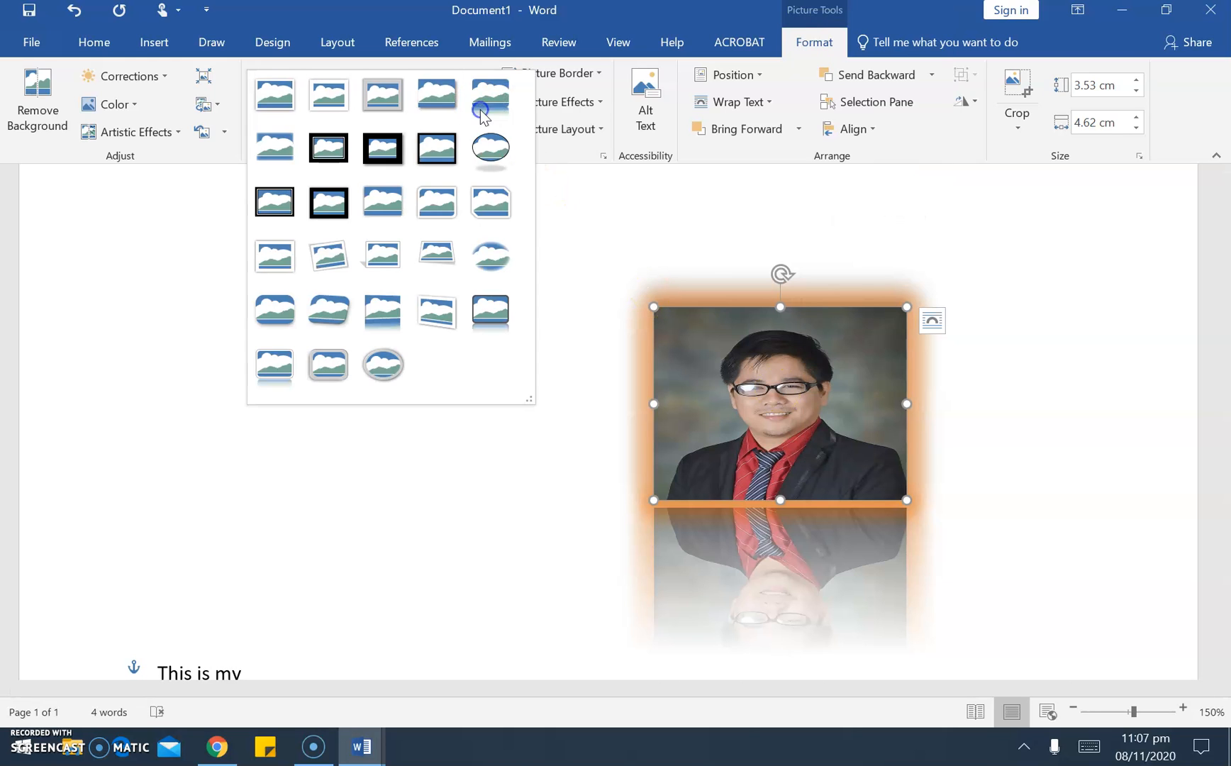
{"action": "left_click", "coordinate": [484, 151]}
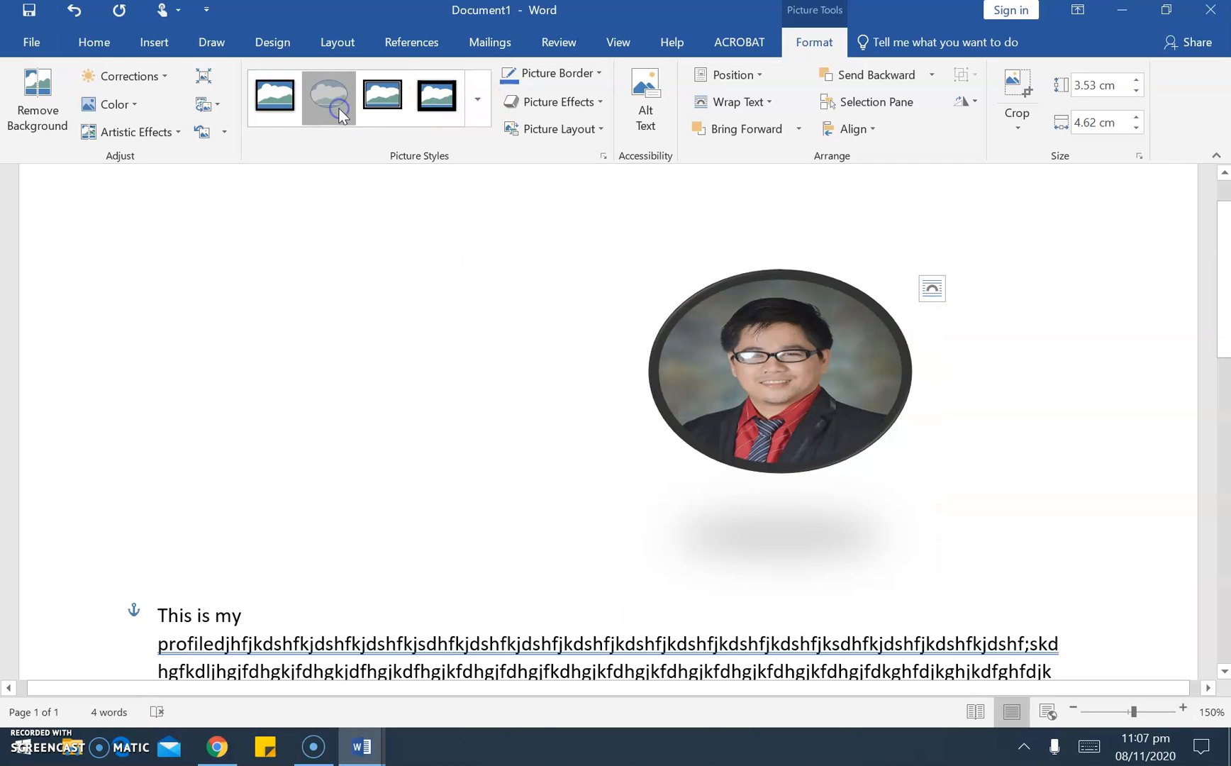
{"action": "left_click", "coordinate": [488, 120]}
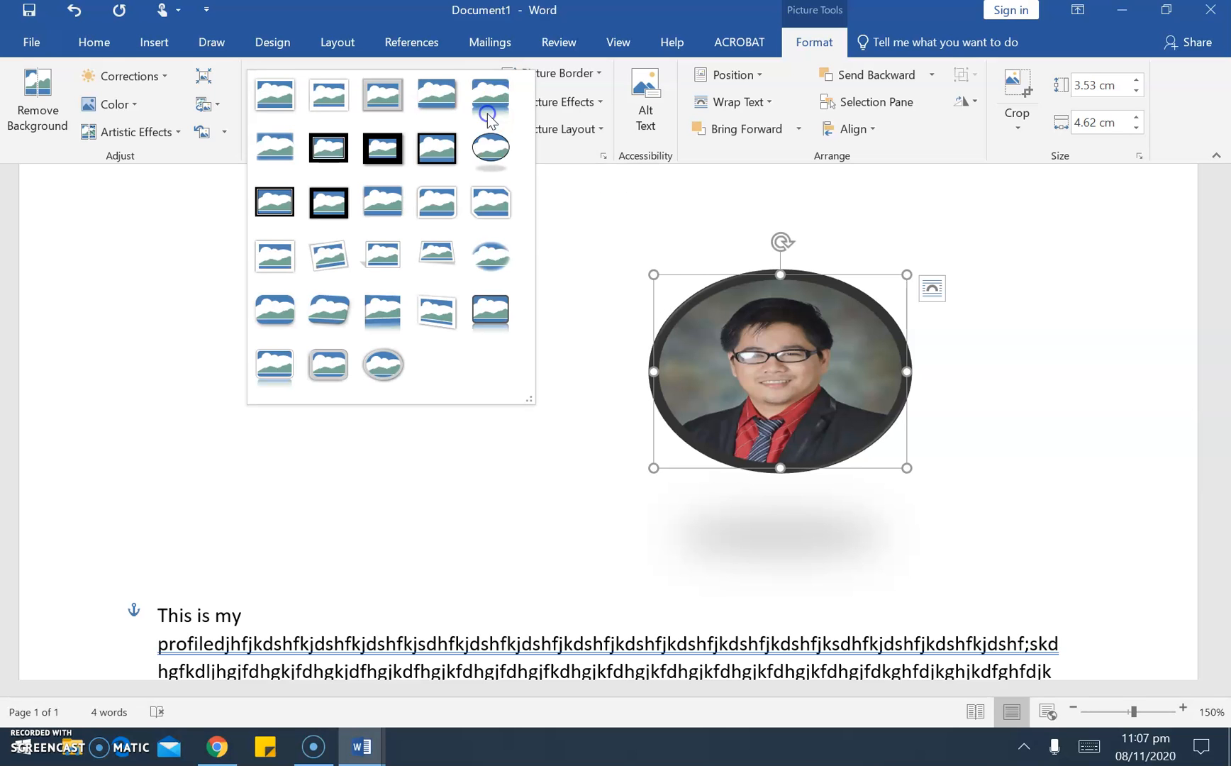
{"action": "left_click", "coordinate": [387, 379]}
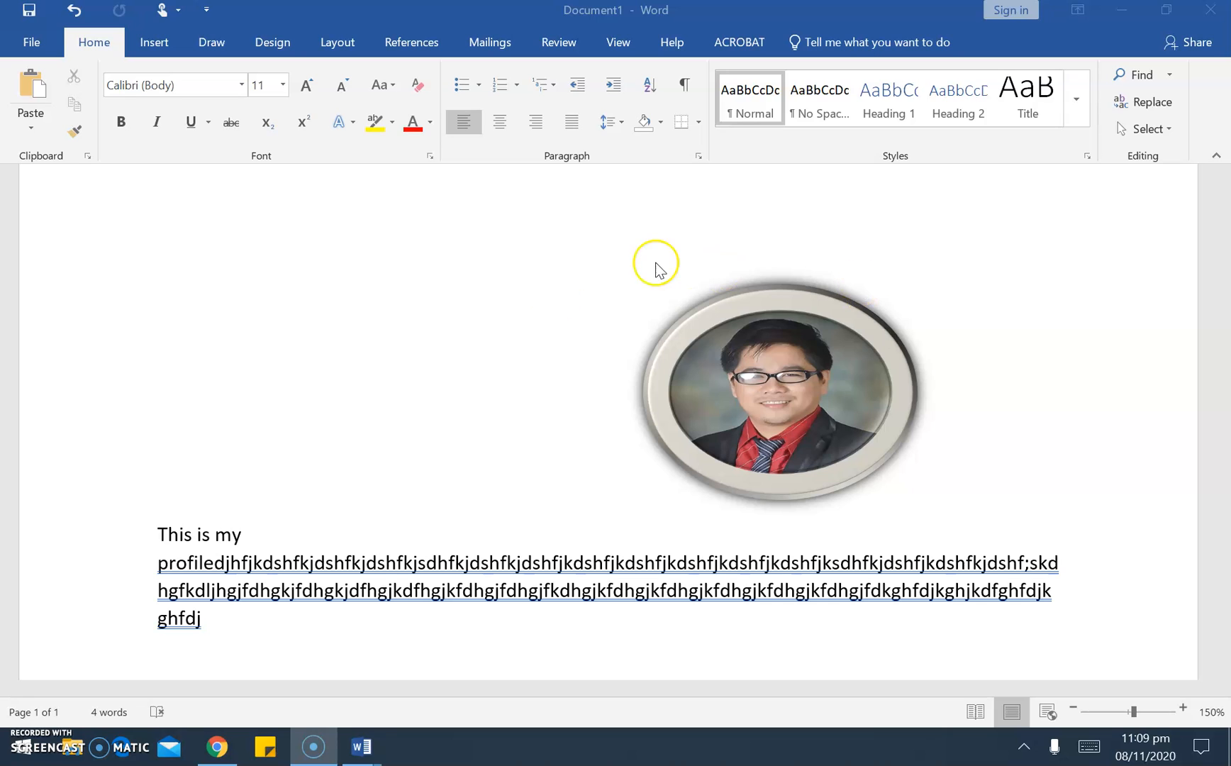
Delete all text and the picture from Document1
{"action": "left_click", "coordinate": [555, 299]}
{"action": "key", "text": "ctrl+a"}
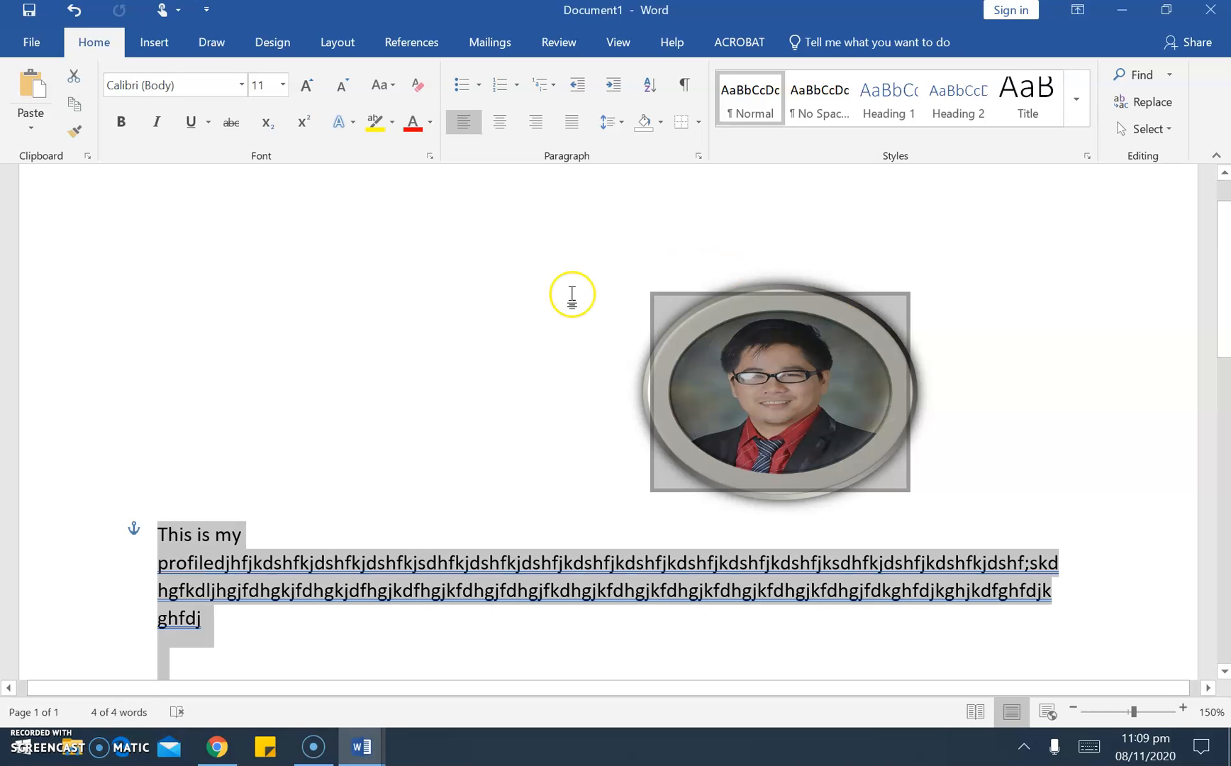
{"action": "key", "text": "Delete"}
Switch to the Module 2. Lesson1 document and review the Clip Art insertion steps, highlighting "Online Pictures"
{"action": "mouse_move", "coordinate": [361, 746]}
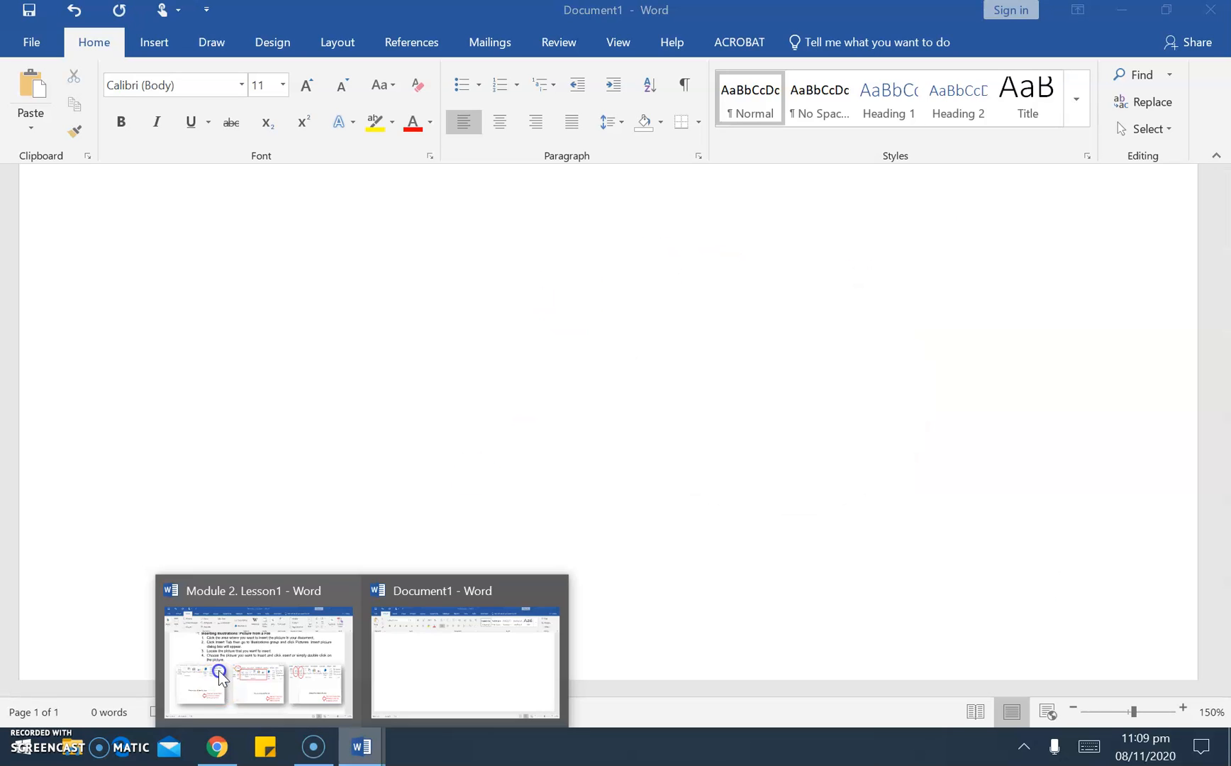
{"action": "left_click", "coordinate": [220, 677]}
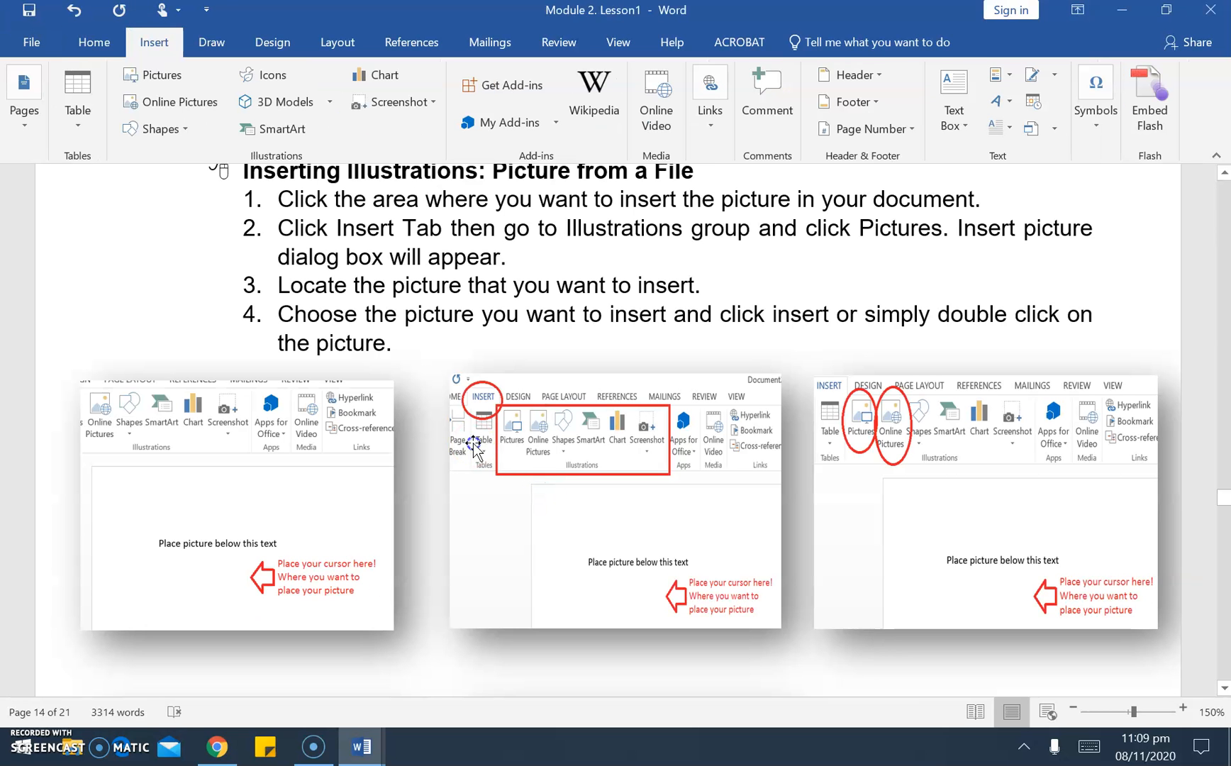
{"action": "scroll", "coordinate": [580, 494], "scroll_direction": "down", "scroll_amount": 3}
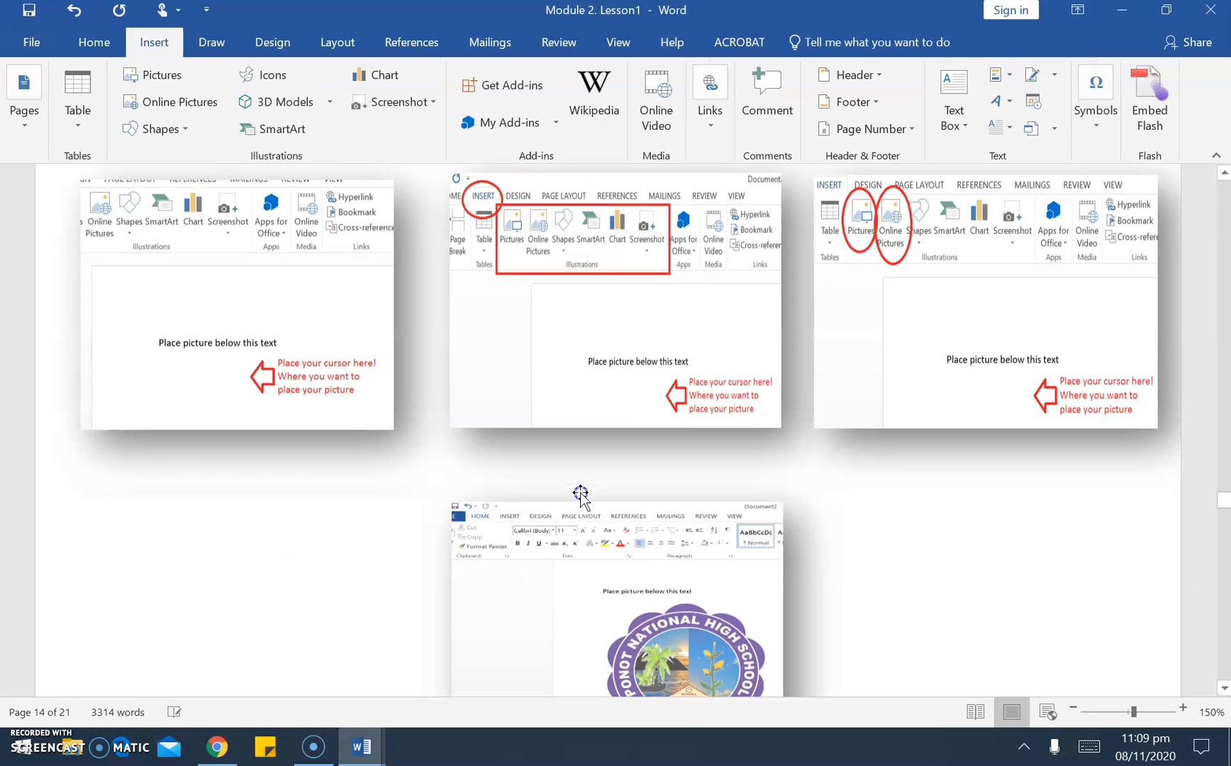
{"action": "scroll", "coordinate": [580, 494], "scroll_direction": "down", "scroll_amount": 12}
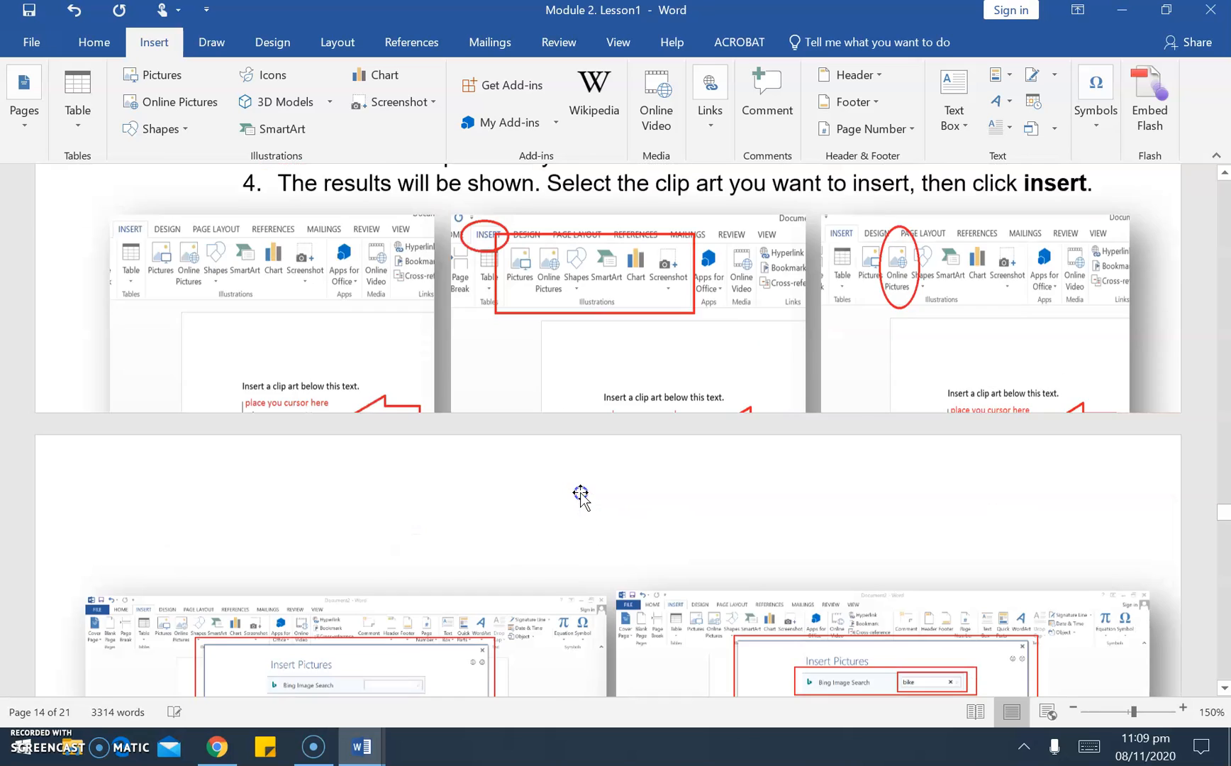
{"action": "scroll", "coordinate": [580, 494], "scroll_direction": "down", "scroll_amount": 4}
{"action": "scroll", "coordinate": [580, 492], "scroll_direction": "up", "scroll_amount": 1}
{"action": "scroll", "coordinate": [580, 492], "scroll_direction": "up", "scroll_amount": 10}
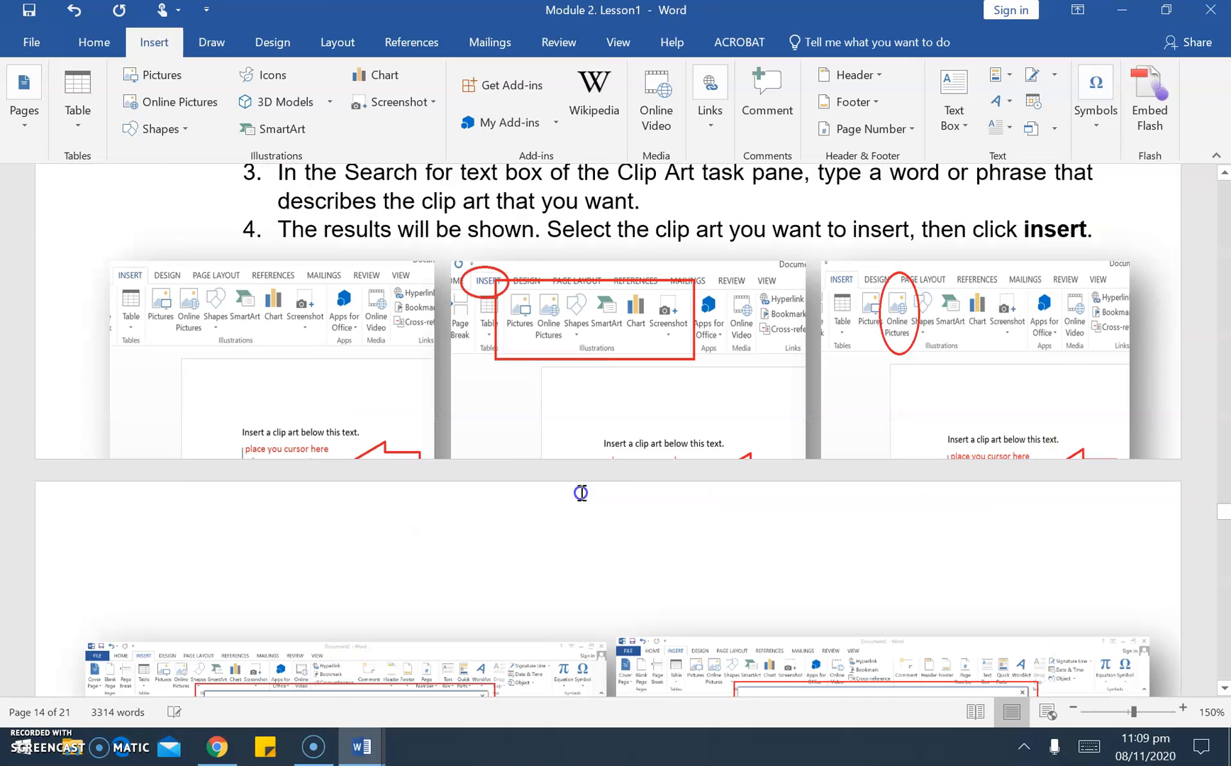
{"action": "scroll", "coordinate": [580, 494], "scroll_direction": "down", "scroll_amount": 5}
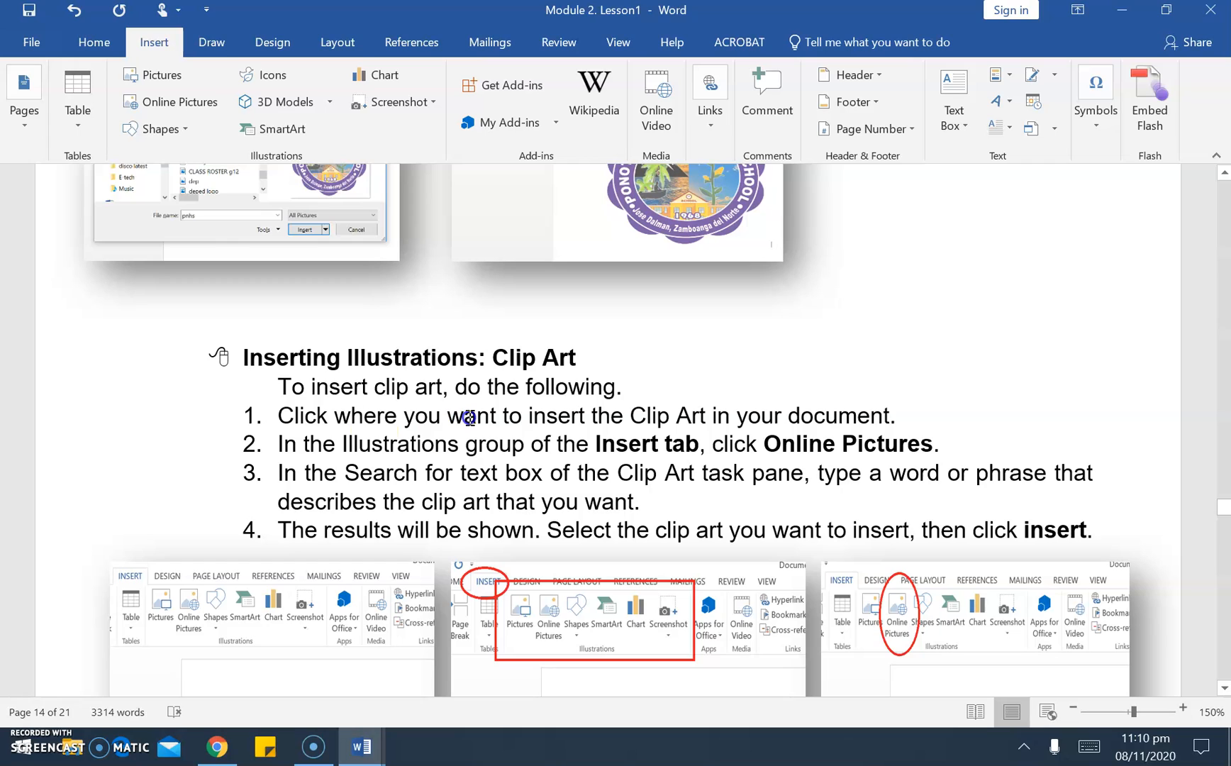
{"action": "left_click_drag", "start_coordinate": [765, 448], "coordinate": [906, 444]}
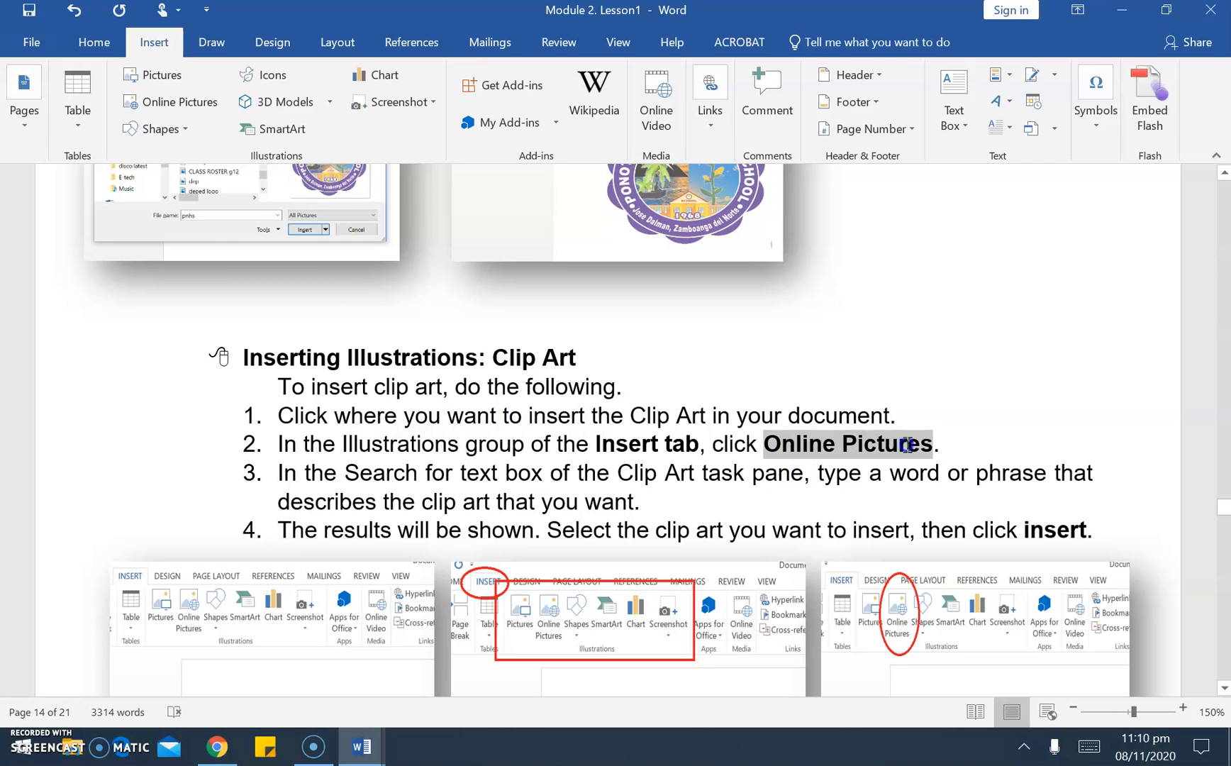
Return to the blank Document1 and open the Online Pictures search for inserting an image
{"action": "left_click", "coordinate": [363, 746]}
{"action": "left_click", "coordinate": [462, 691]}
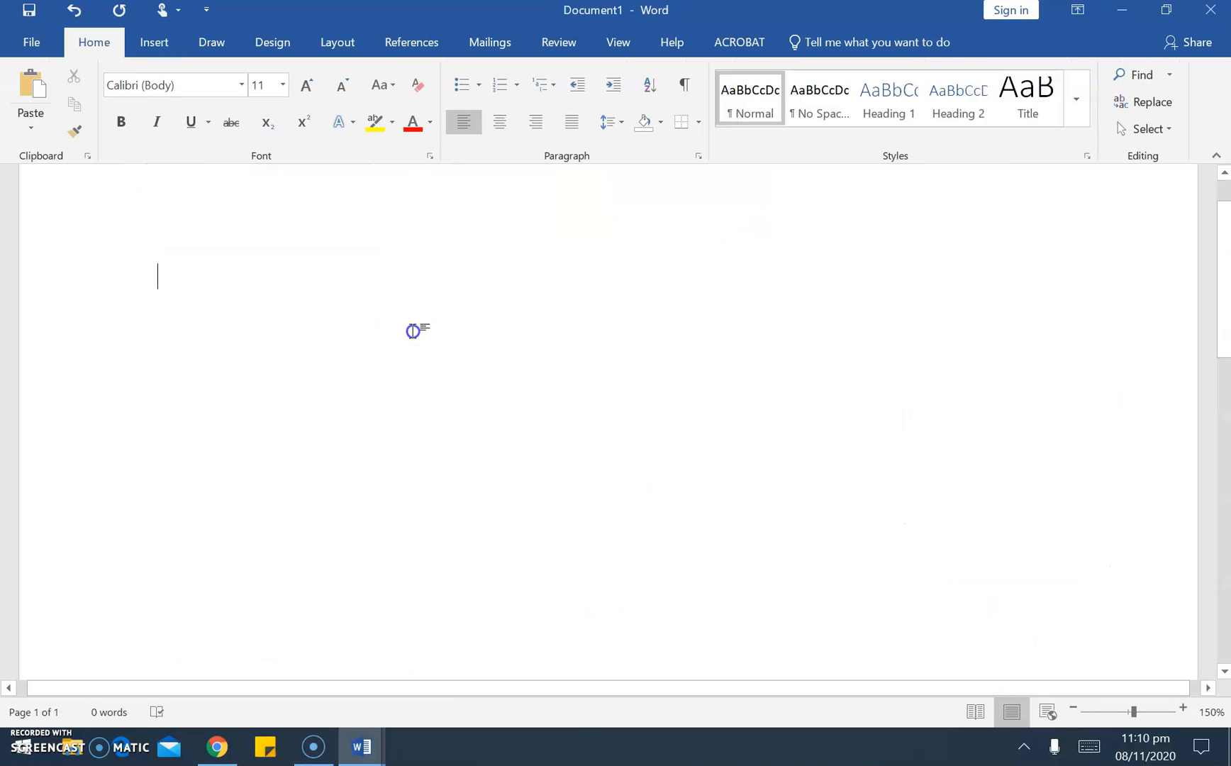
{"action": "left_click", "coordinate": [153, 47]}
{"action": "left_click", "coordinate": [172, 104]}
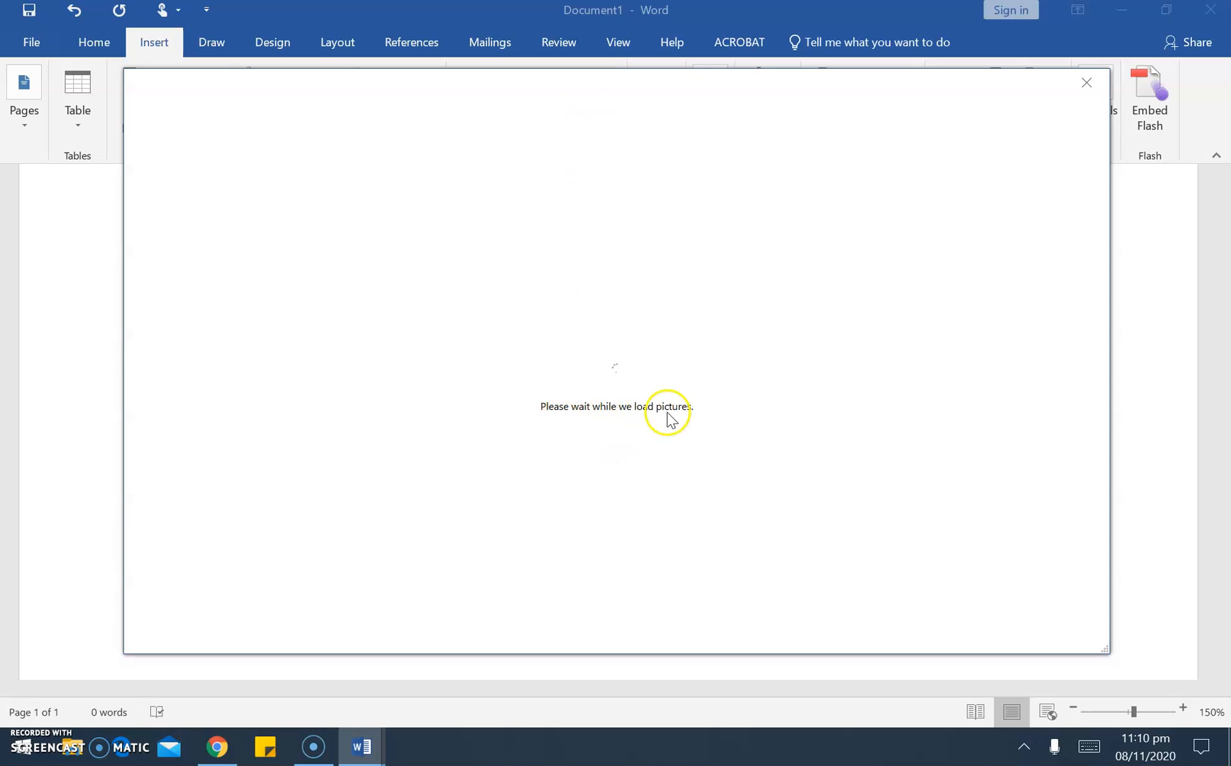
{"action": "left_click", "coordinate": [1024, 744]}
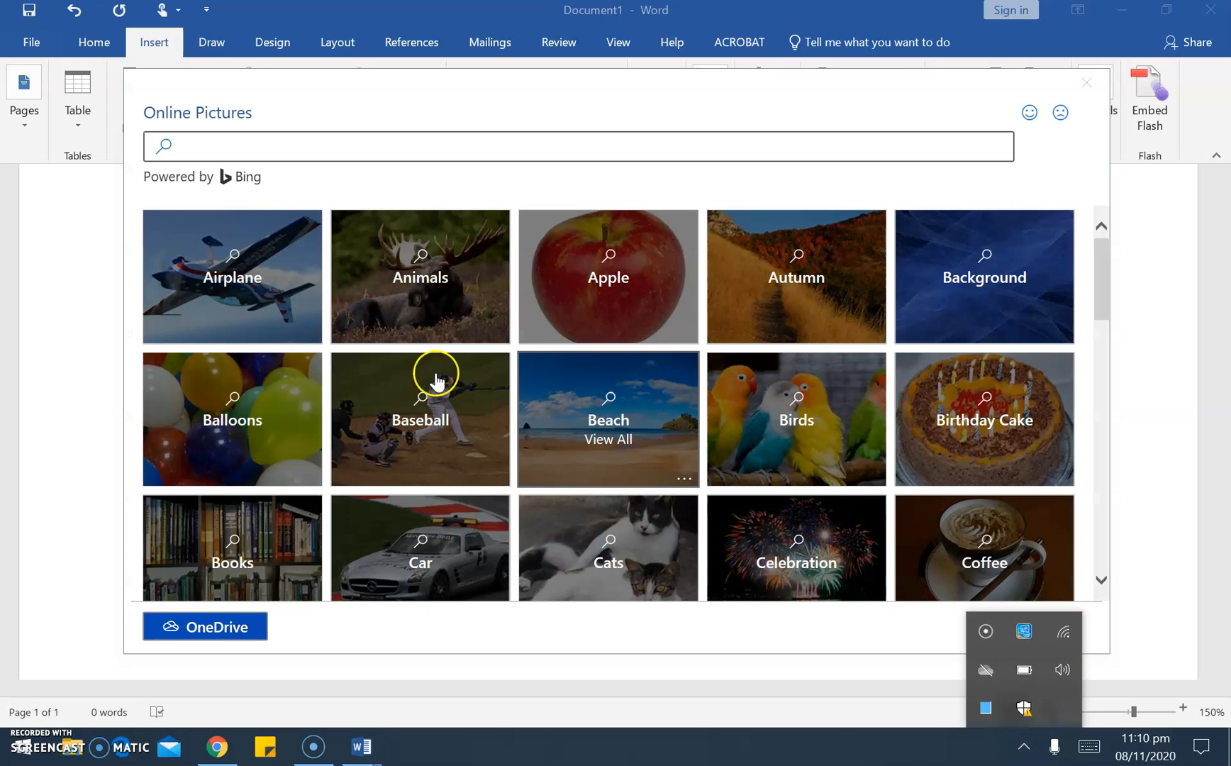
Search online pictures for "bulb" and insert the first result into the document
{"action": "left_click", "coordinate": [261, 151]}
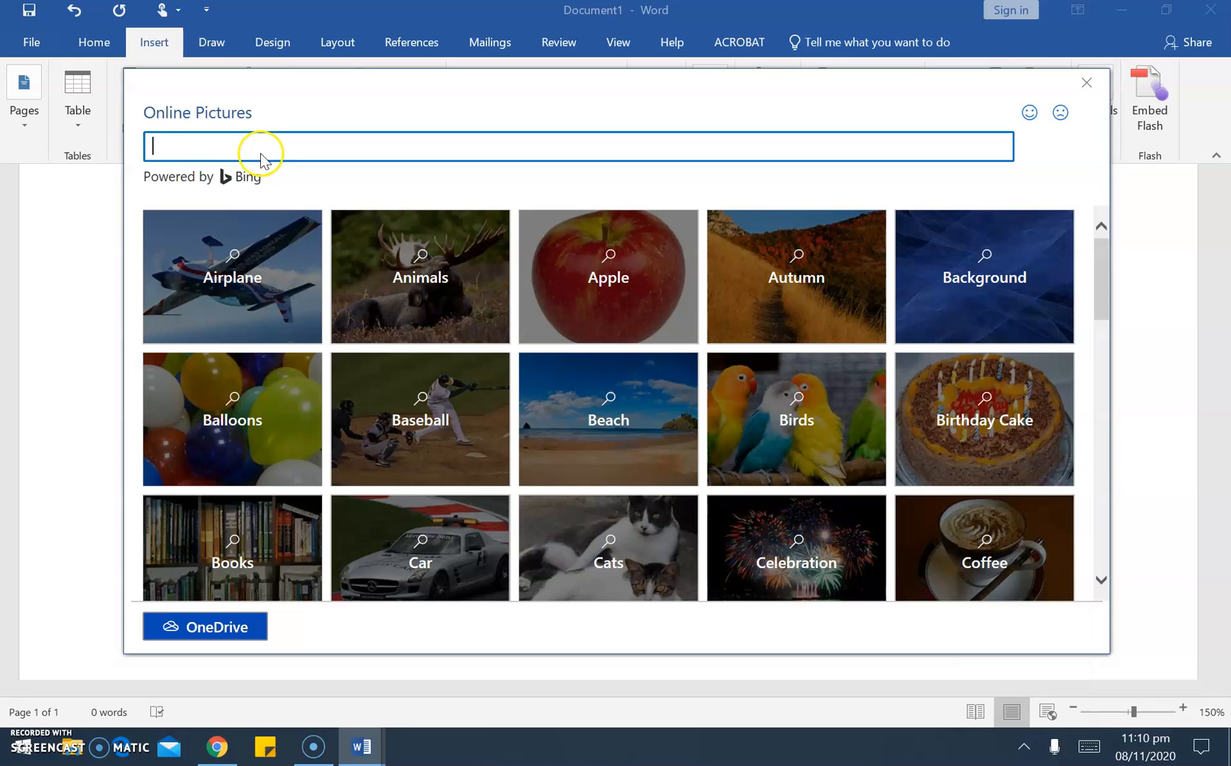
{"action": "type", "text": "bulb"}
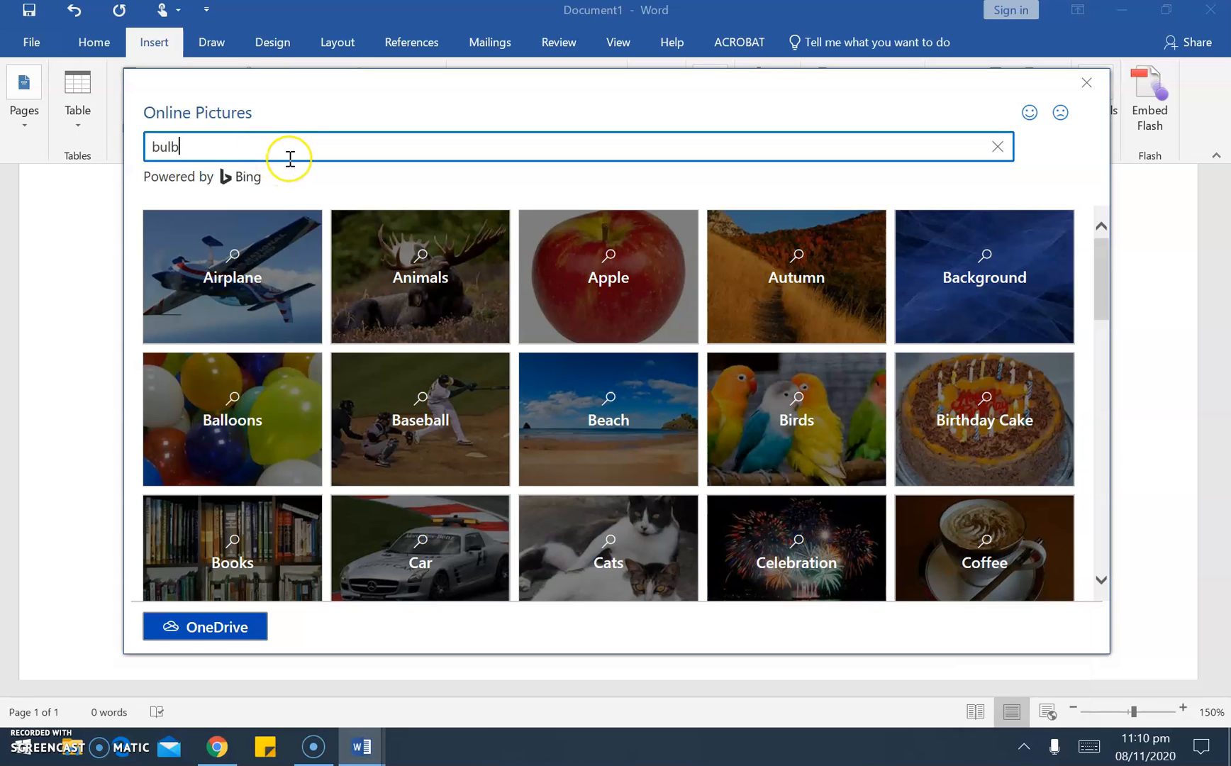
{"action": "key", "text": "Return"}
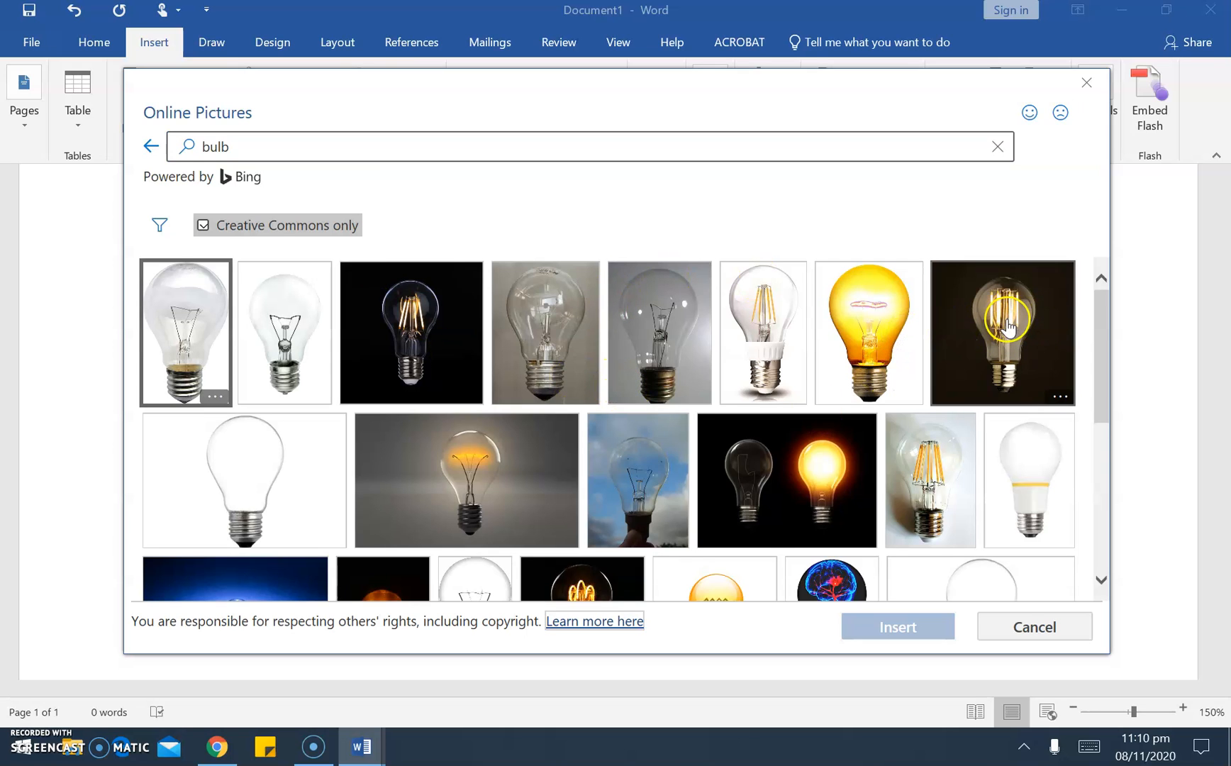
{"action": "left_click", "coordinate": [197, 351]}
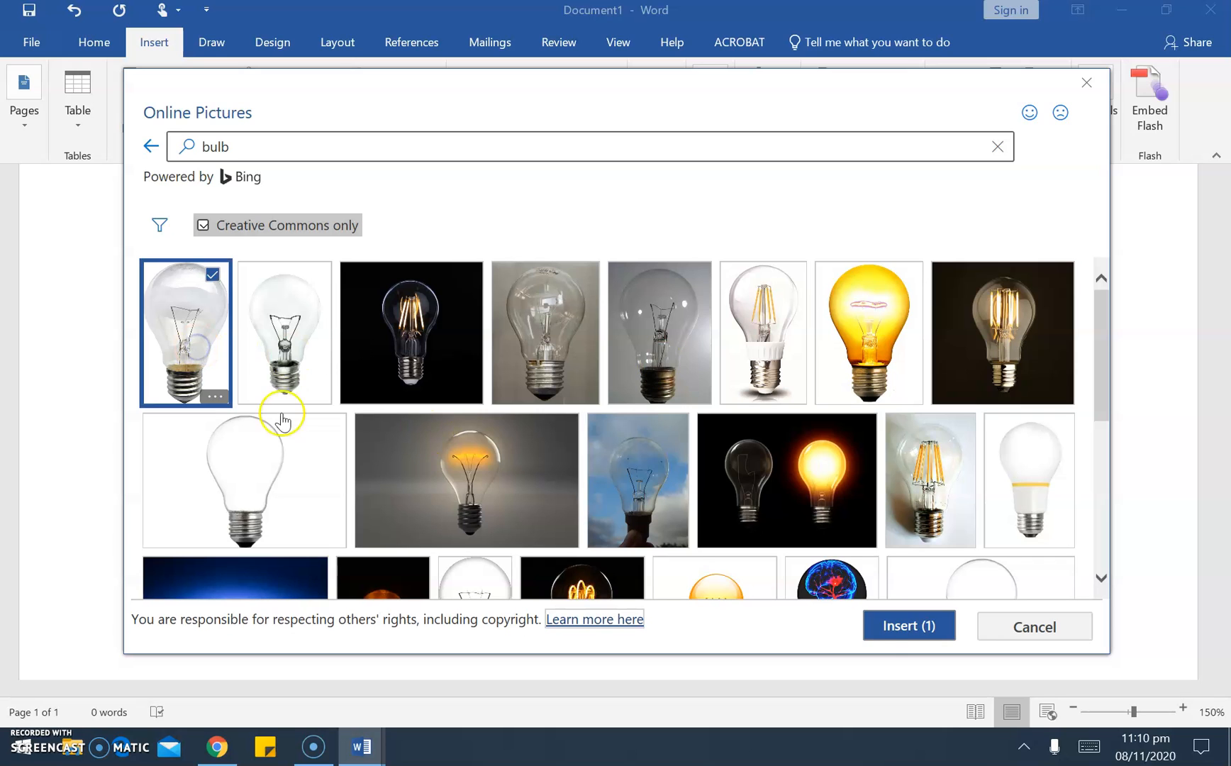
{"action": "left_click", "coordinate": [900, 626]}
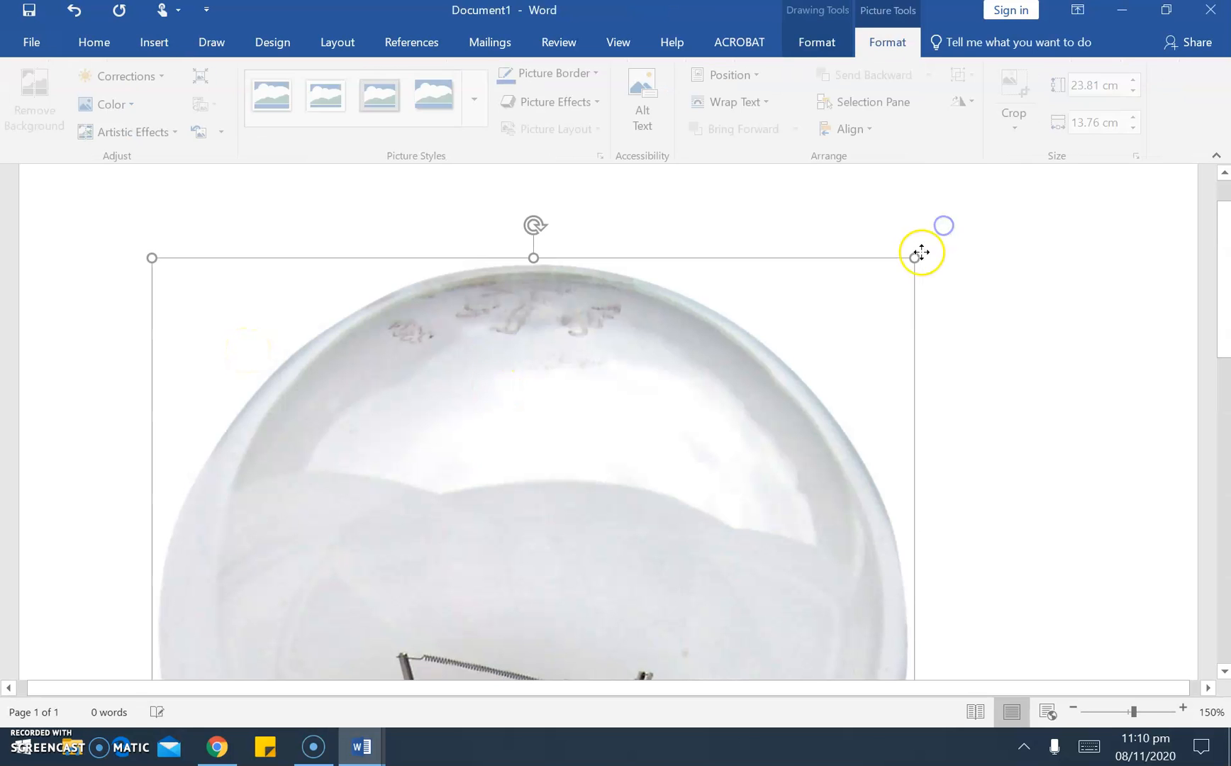
Shrink the inserted bulb picture to about 2.99 cm wide and 6.09 cm high
{"action": "left_click", "coordinate": [915, 261]}
{"action": "mouse_move", "coordinate": [832, 307]}
{"action": "left_mouse_down"}
{"action": "mouse_move", "coordinate": [321, 538]}
{"action": "mouse_move", "coordinate": [323, 528]}
{"action": "left_mouse_up"}
{"action": "left_click", "coordinate": [286, 286]}
{"action": "left_click_drag", "start_coordinate": [236, 259], "coordinate": [256, 663]}
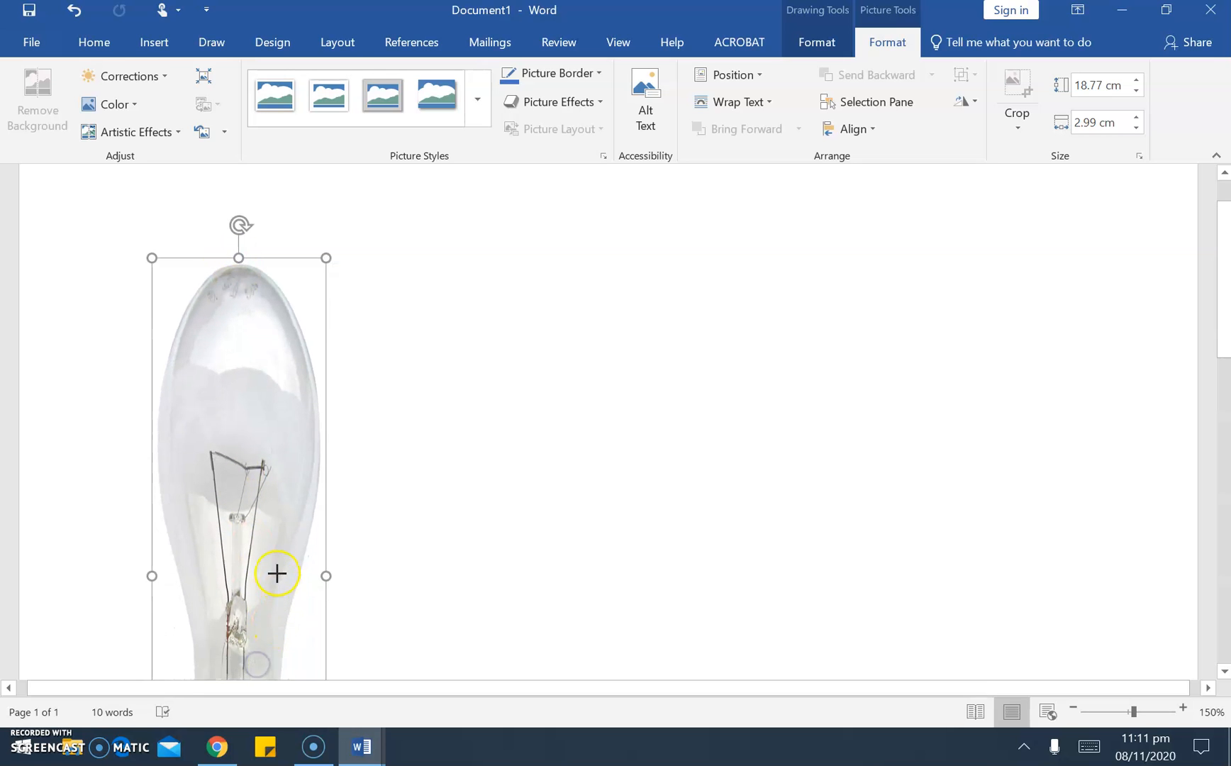
{"action": "scroll", "coordinate": [245, 623], "scroll_direction": "down", "scroll_amount": 3}
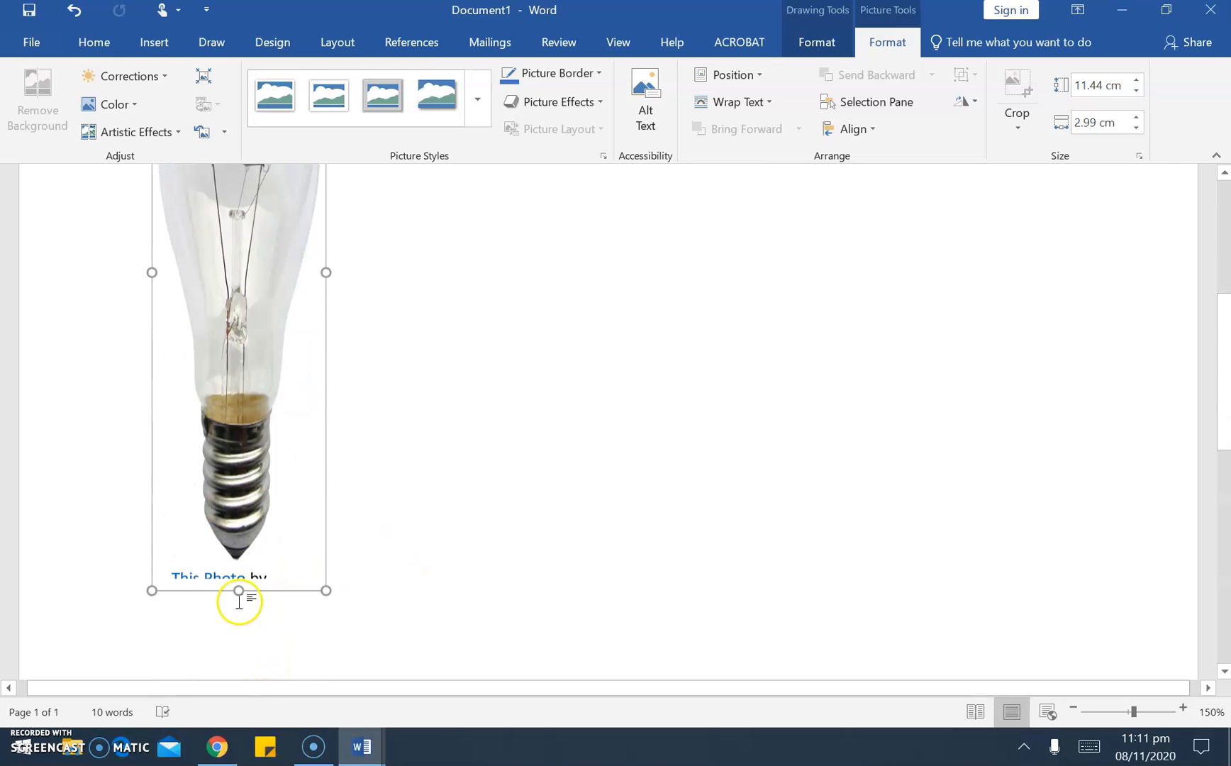
{"action": "scroll", "coordinate": [239, 601], "scroll_direction": "down", "scroll_amount": 1}
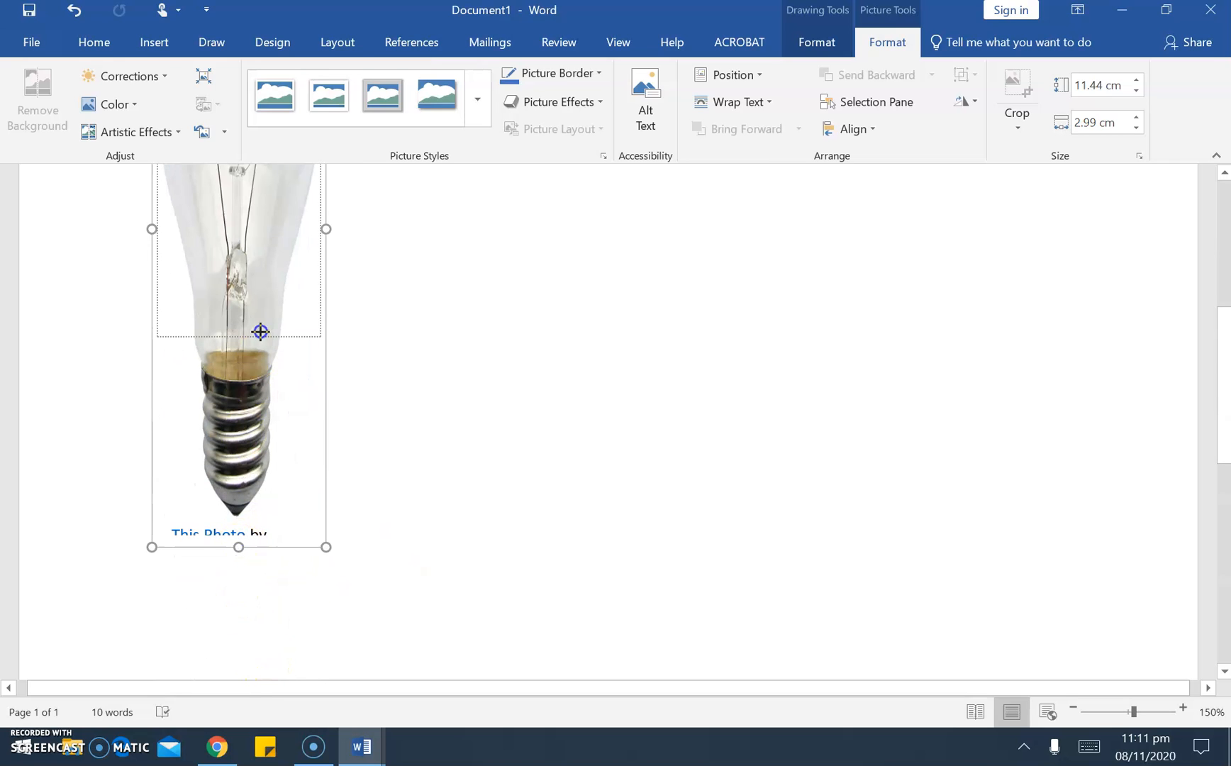
{"action": "scroll", "coordinate": [275, 250], "scroll_direction": "down", "scroll_amount": 6}
{"action": "scroll", "coordinate": [340, 380], "scroll_direction": "up", "scroll_amount": 8}
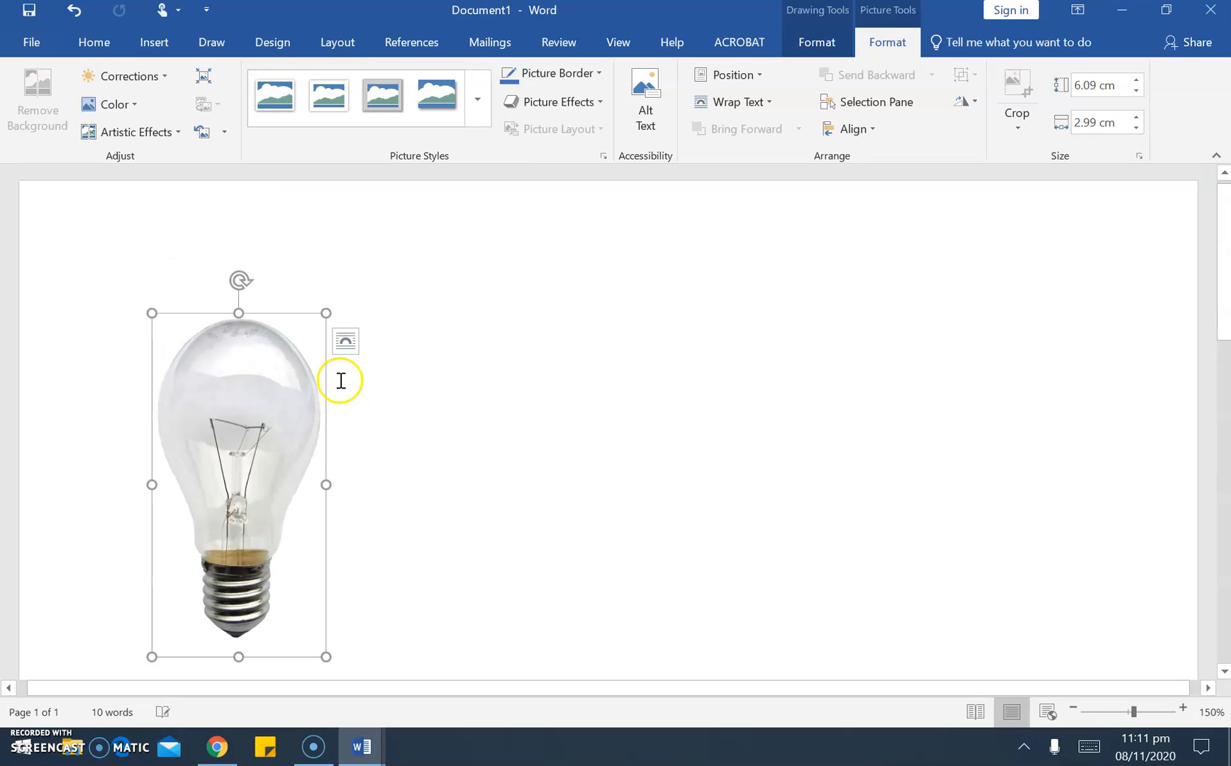
Delete the resized bulb picture from Document1
{"action": "left_click", "coordinate": [572, 411]}
{"action": "left_click", "coordinate": [307, 423]}
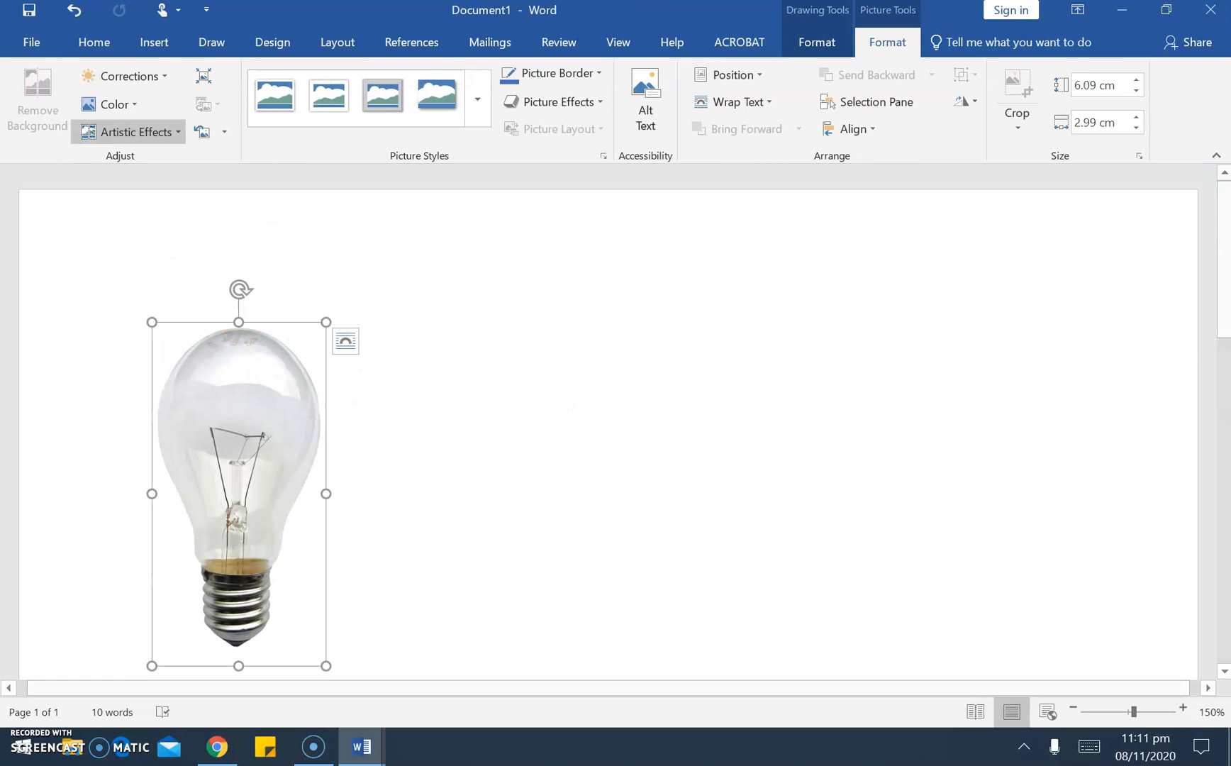
{"action": "left_click", "coordinate": [152, 42]}
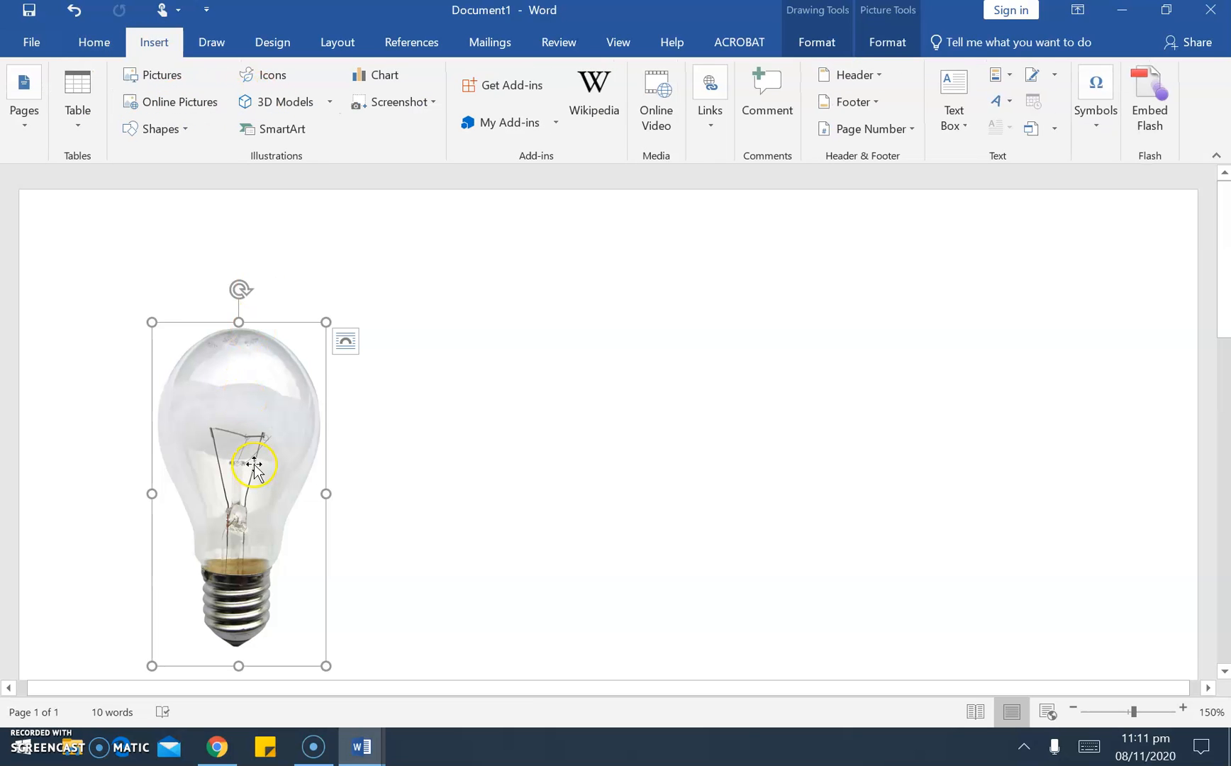
{"action": "key", "text": "Delete"}
Switch to the Module 2. Lesson1 document and review the example screenshots for searching and inserting clip art
{"action": "left_click", "coordinate": [361, 746]}
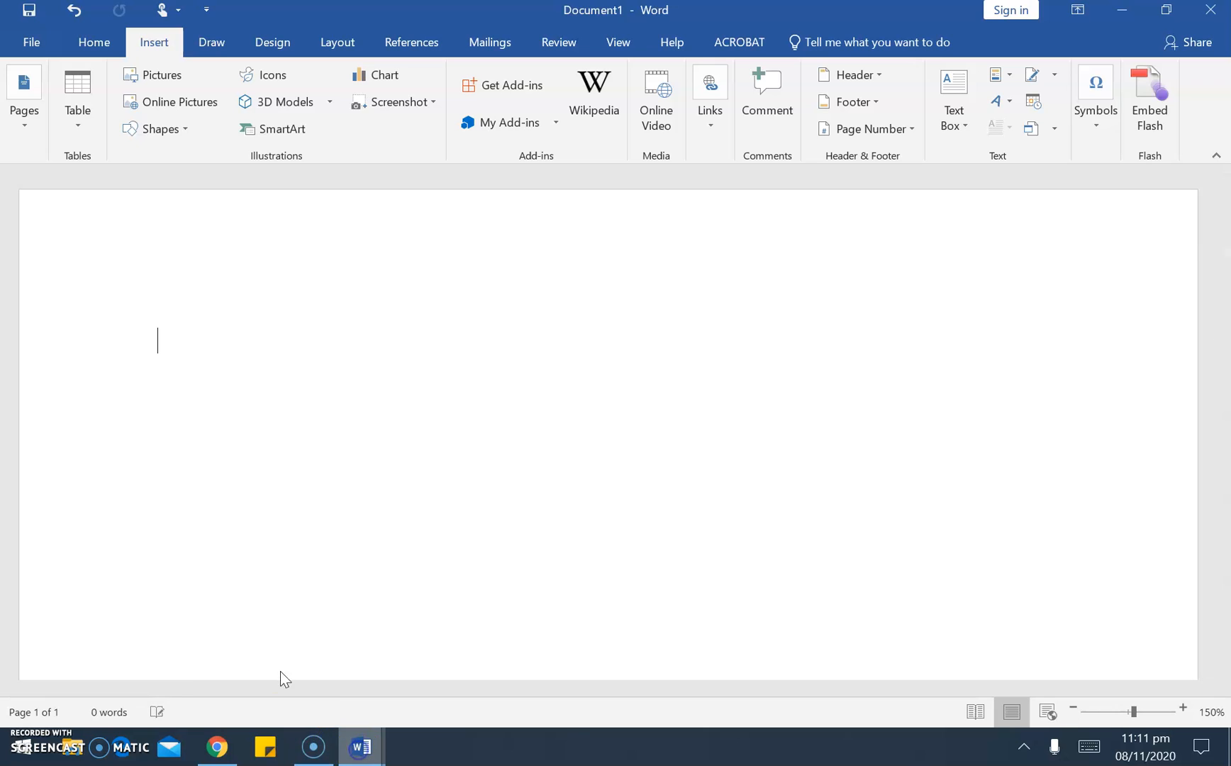
{"action": "left_click", "coordinate": [247, 663]}
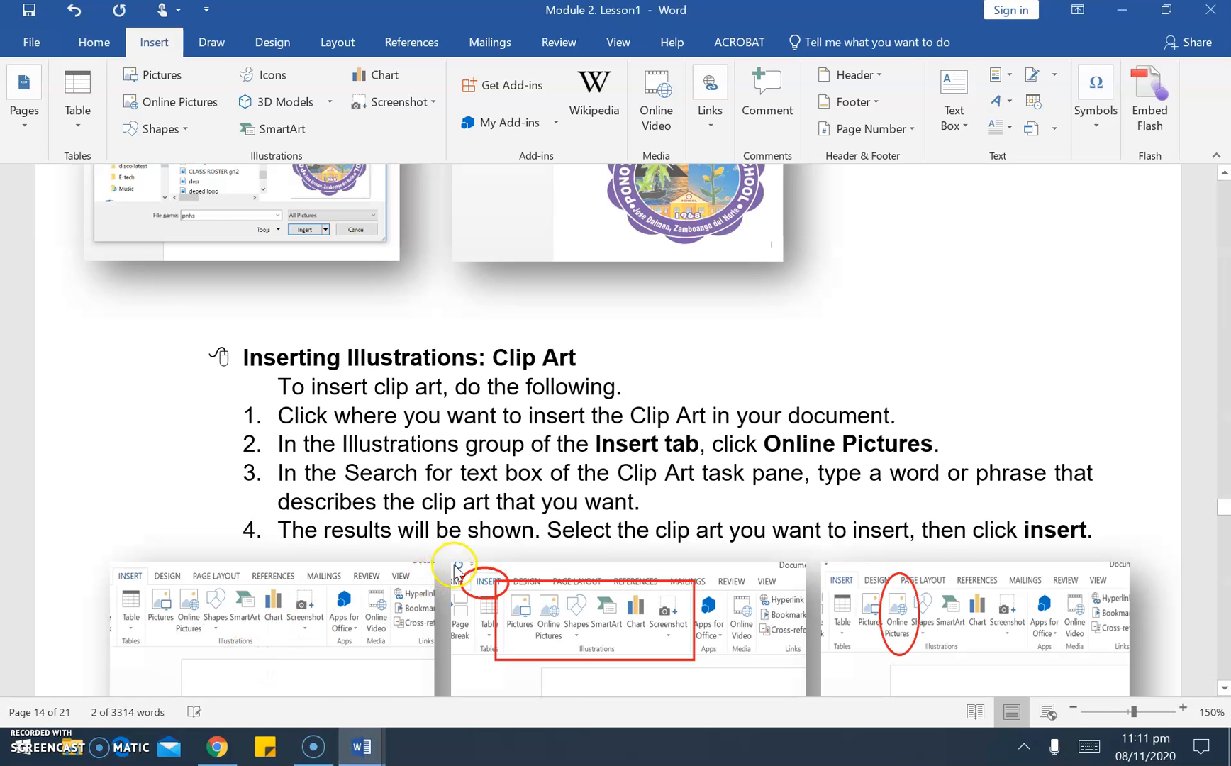
{"action": "scroll", "coordinate": [879, 564], "scroll_direction": "down", "scroll_amount": 5}
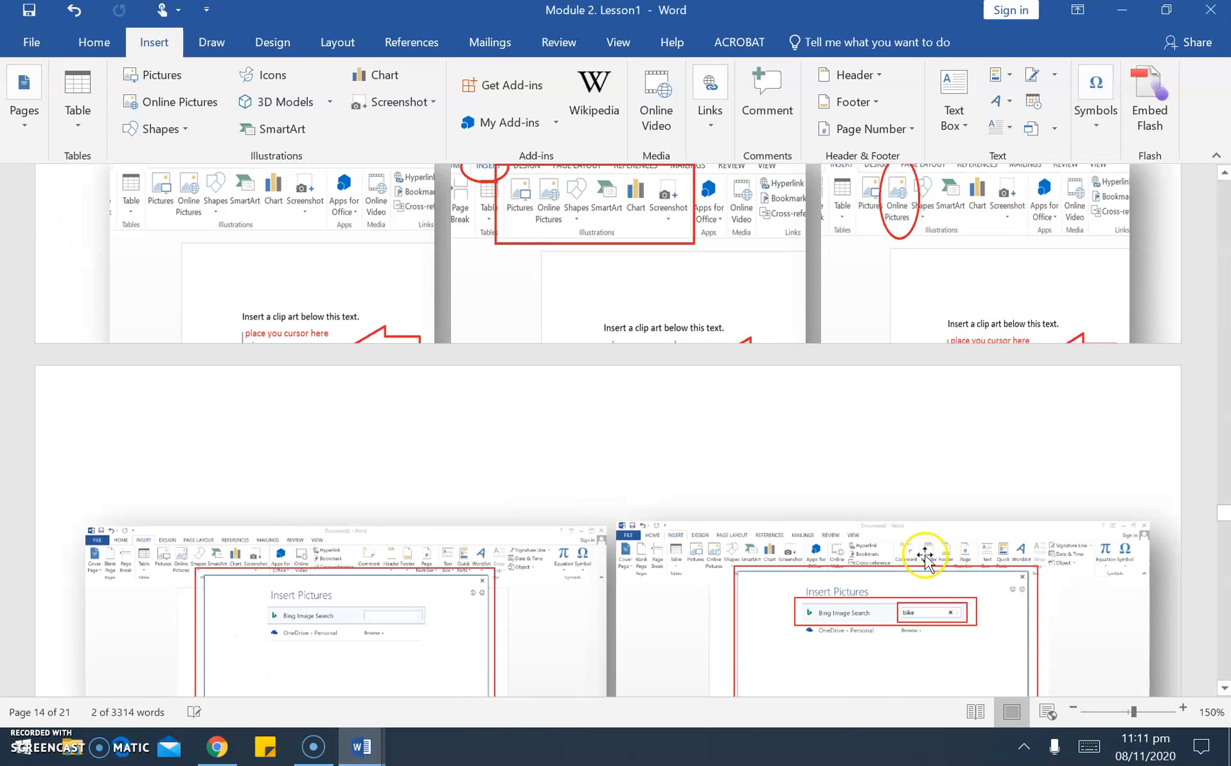
{"action": "scroll", "coordinate": [924, 555], "scroll_direction": "down", "scroll_amount": 3}
{"action": "left_click", "coordinate": [1223, 690]}
{"action": "left_click", "coordinate": [1224, 690]}
{"action": "left_click", "coordinate": [1224, 689]}
{"action": "left_click", "coordinate": [1224, 690]}
{"action": "left_click", "coordinate": [1223, 689]}
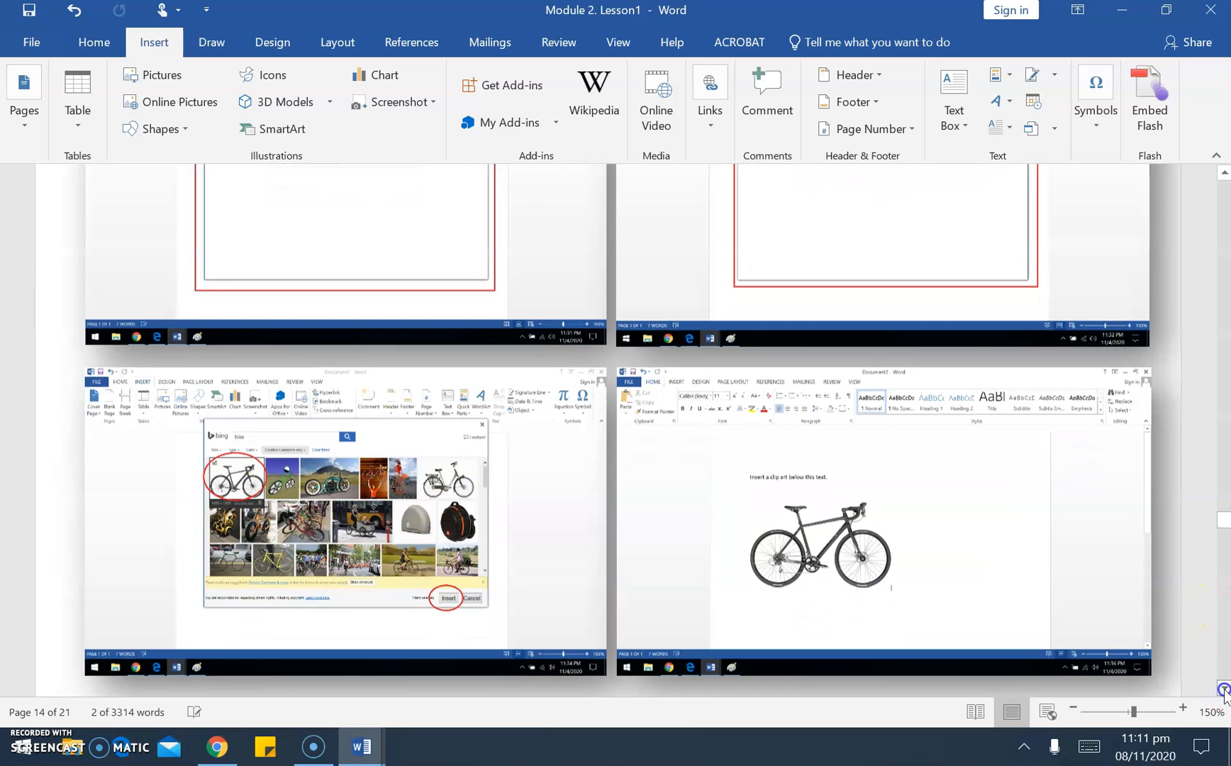
{"action": "left_click", "coordinate": [1223, 689]}
{"action": "left_click", "coordinate": [1223, 689]}
{"action": "scroll", "coordinate": [824, 554], "scroll_direction": "down", "scroll_amount": 3}
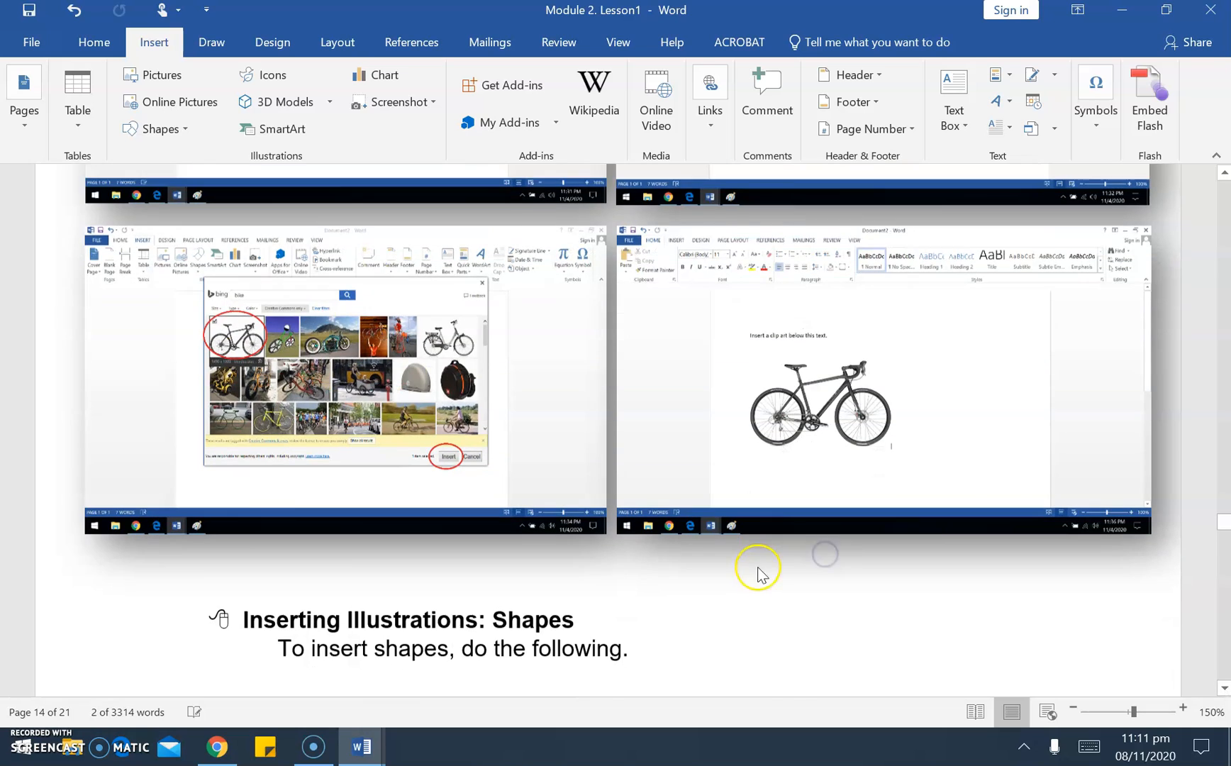
Go to the "Inserting Illustrations: Shapes" section and highlight the word "Shapes" in its heading
{"action": "scroll", "coordinate": [757, 571], "scroll_direction": "down", "scroll_amount": 3}
{"action": "left_click", "coordinate": [532, 373]}
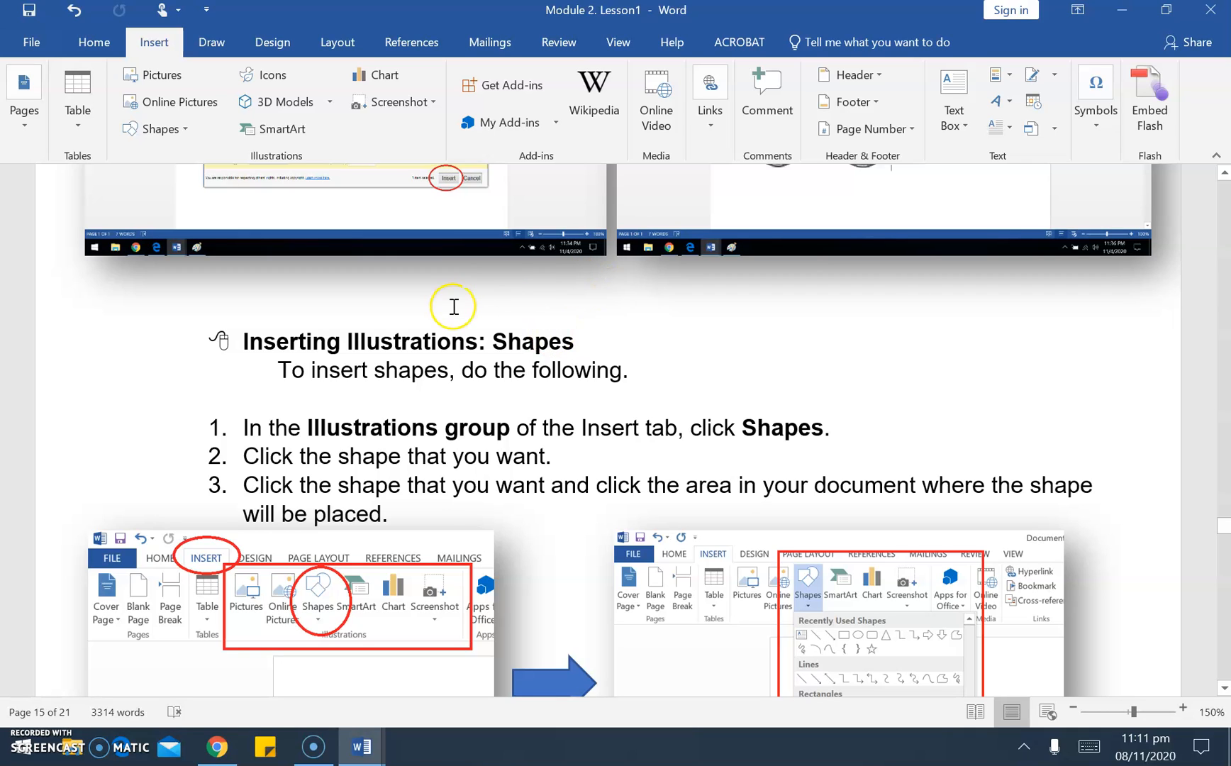
{"action": "double_click", "coordinate": [514, 339]}
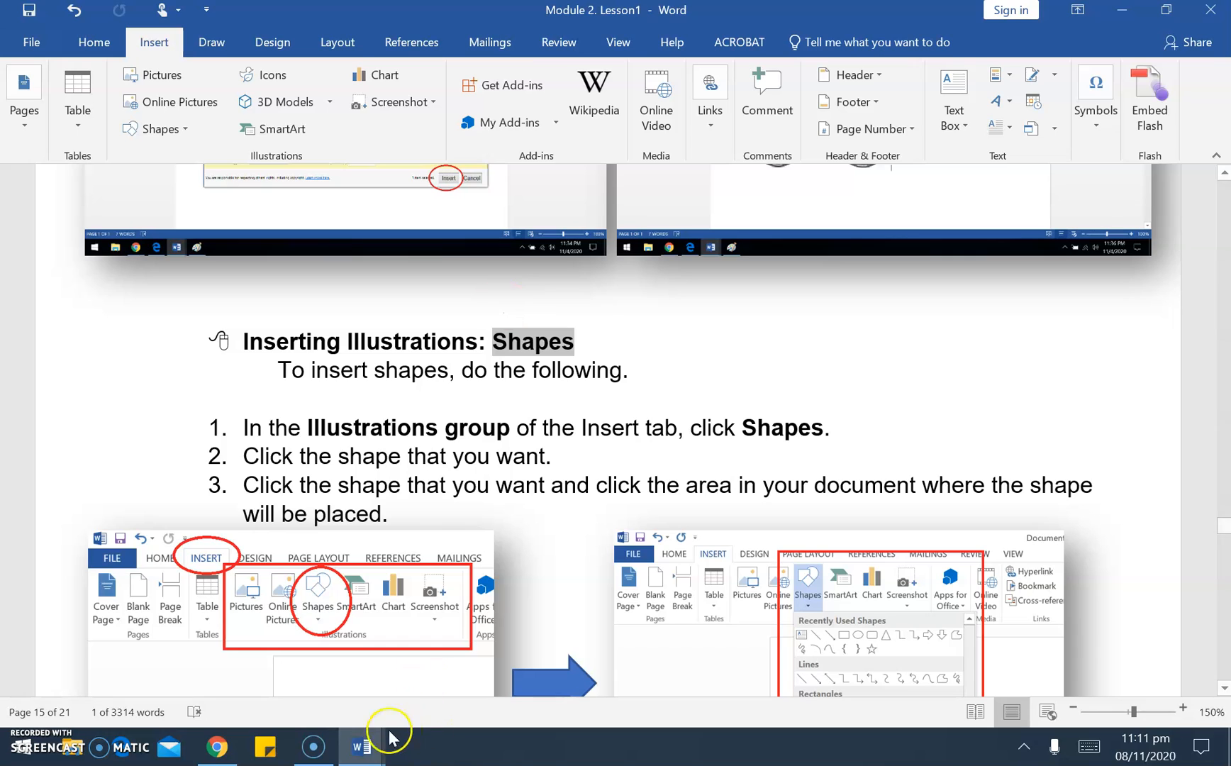
Return to the blank Document1 and draw a smiley face shape about 3.5 cm high and 3.69 cm wide
{"action": "mouse_move", "coordinate": [383, 737]}
{"action": "left_click", "coordinate": [458, 673]}
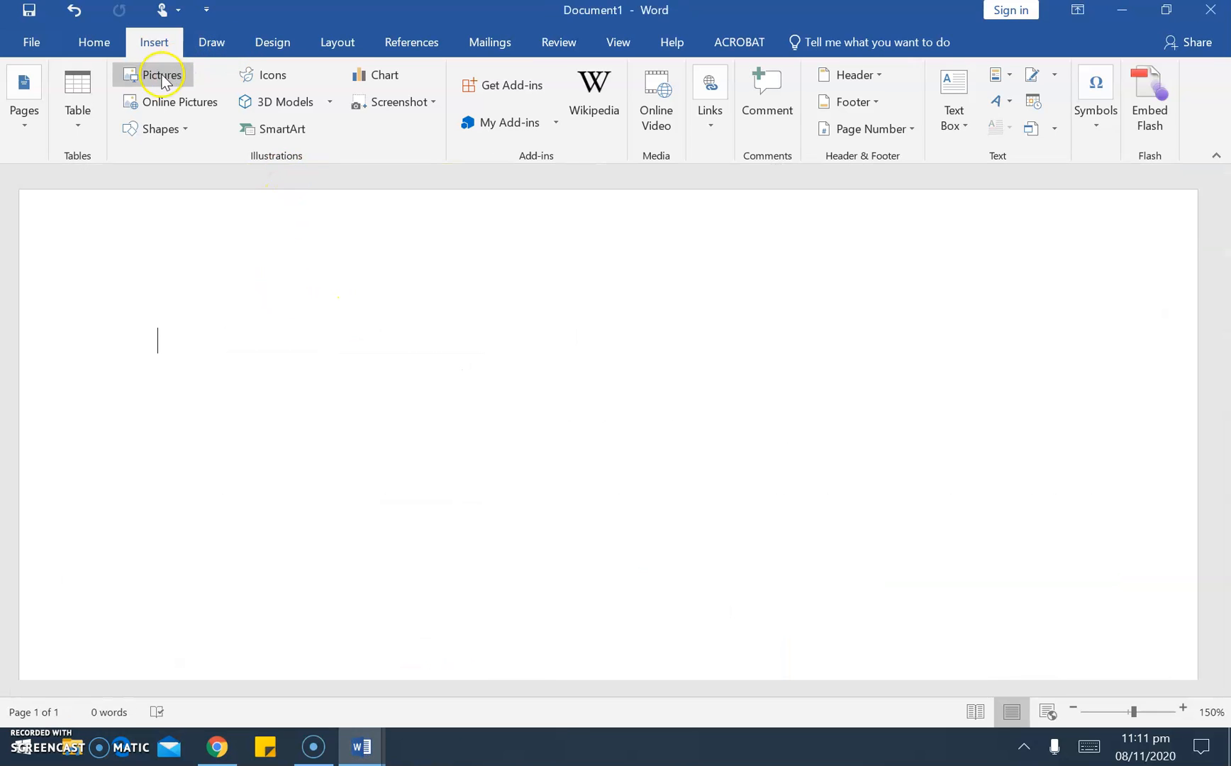
{"action": "left_click", "coordinate": [167, 130]}
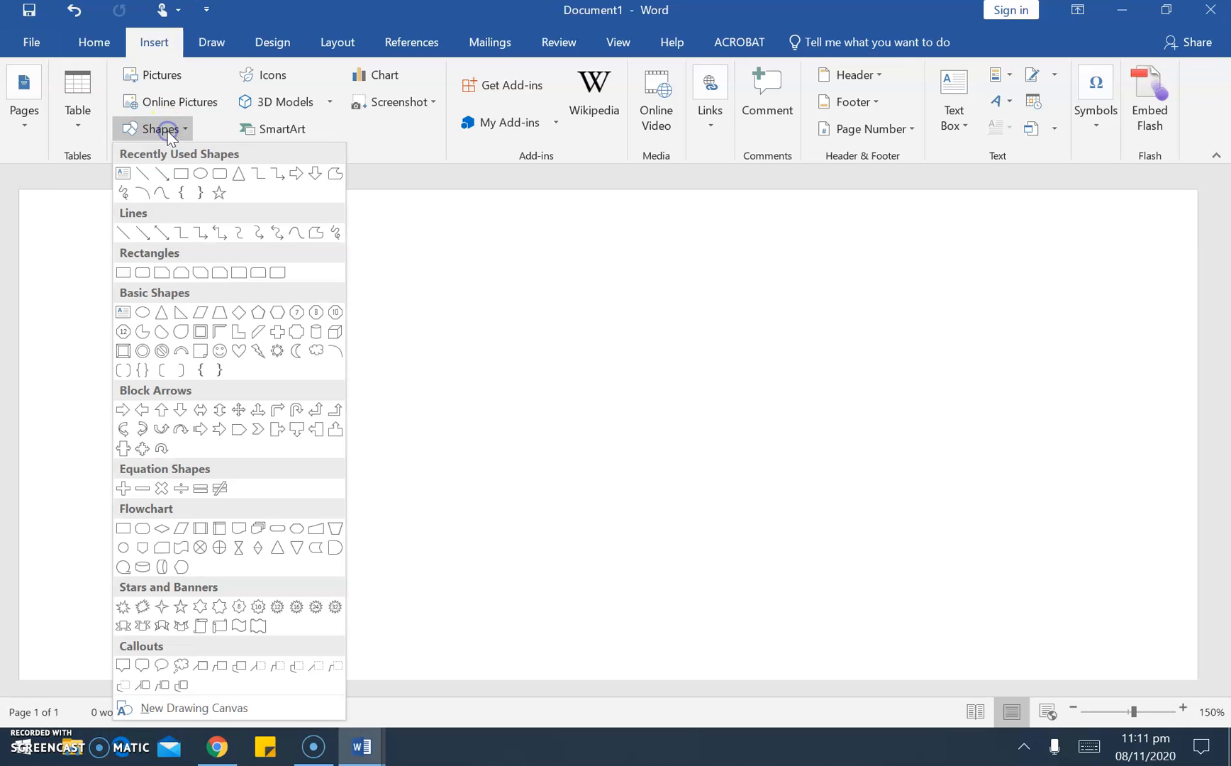
{"action": "left_click", "coordinate": [200, 173]}
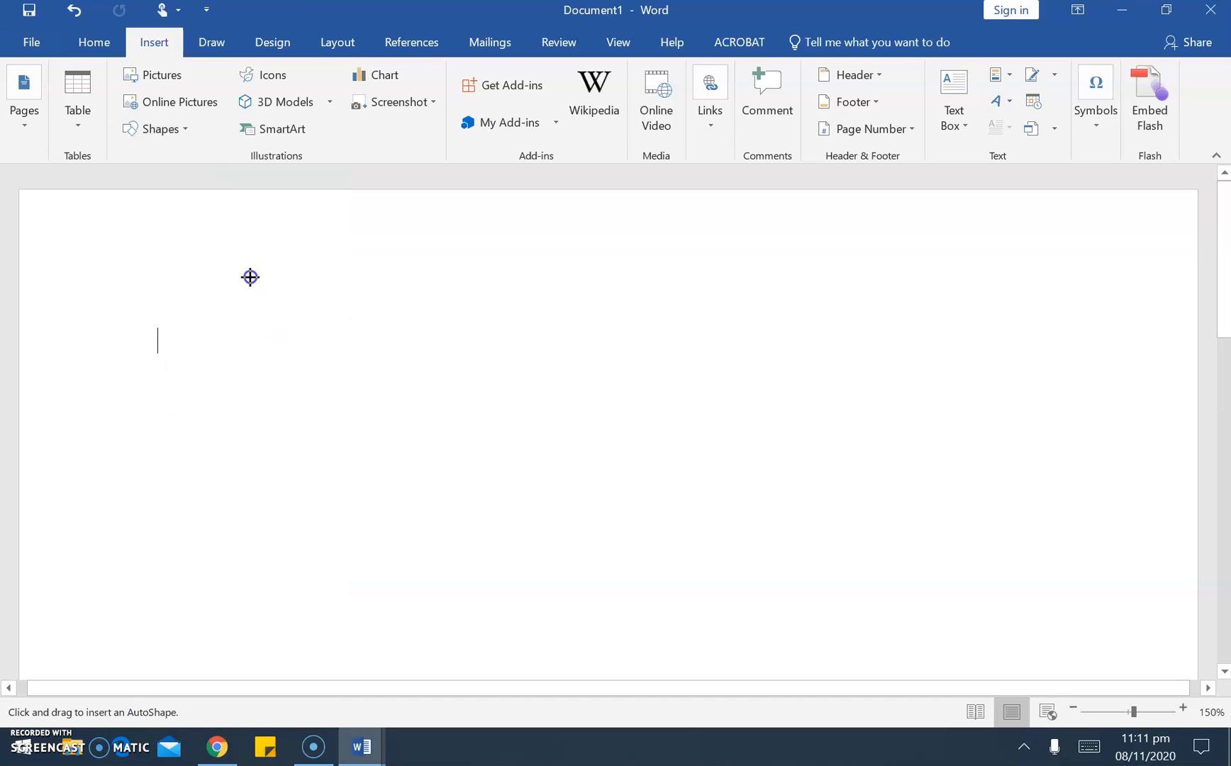
{"action": "left_click", "coordinate": [159, 135]}
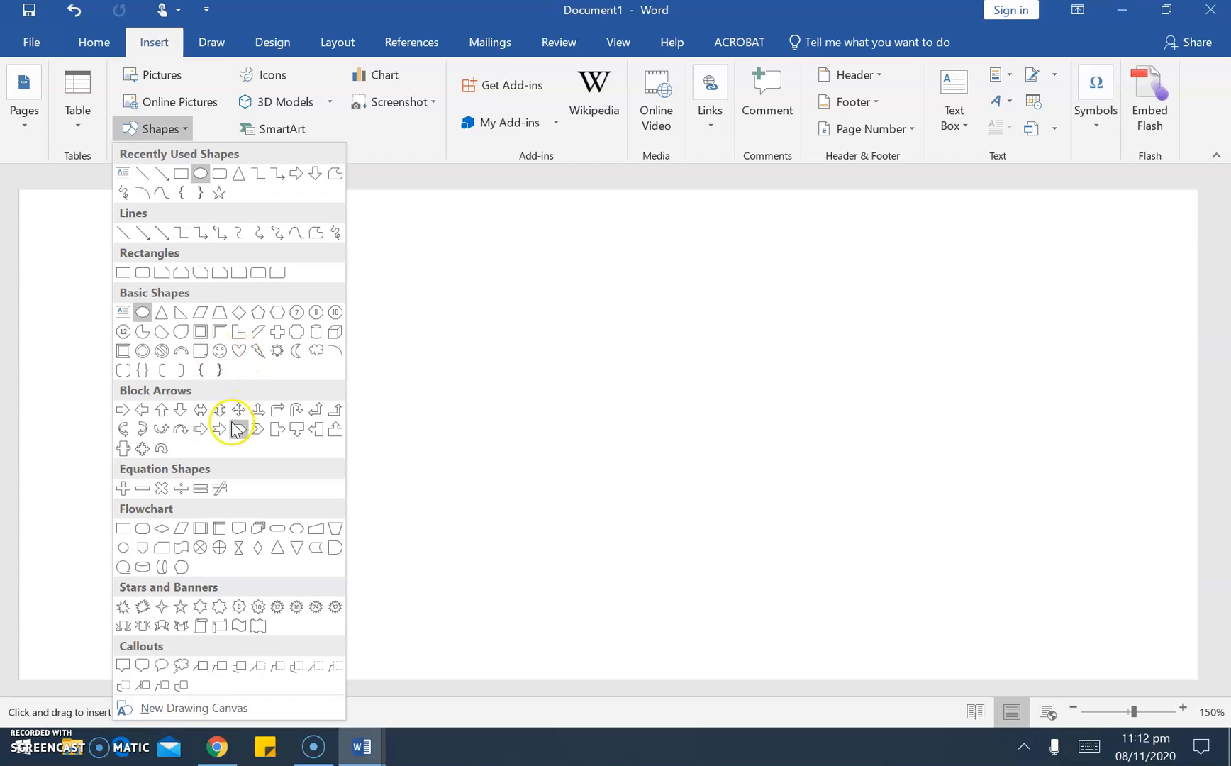
{"action": "left_click", "coordinate": [222, 359]}
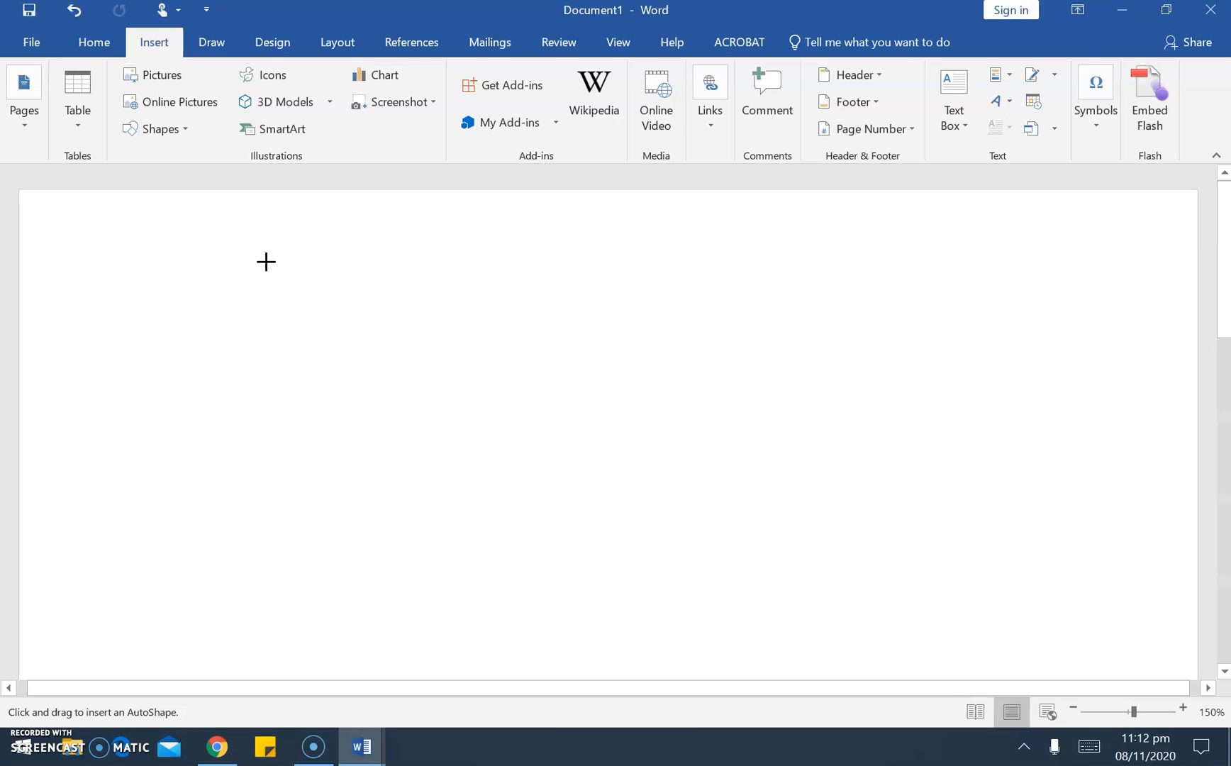
{"action": "left_click_drag", "start_coordinate": [272, 270], "coordinate": [468, 453]}
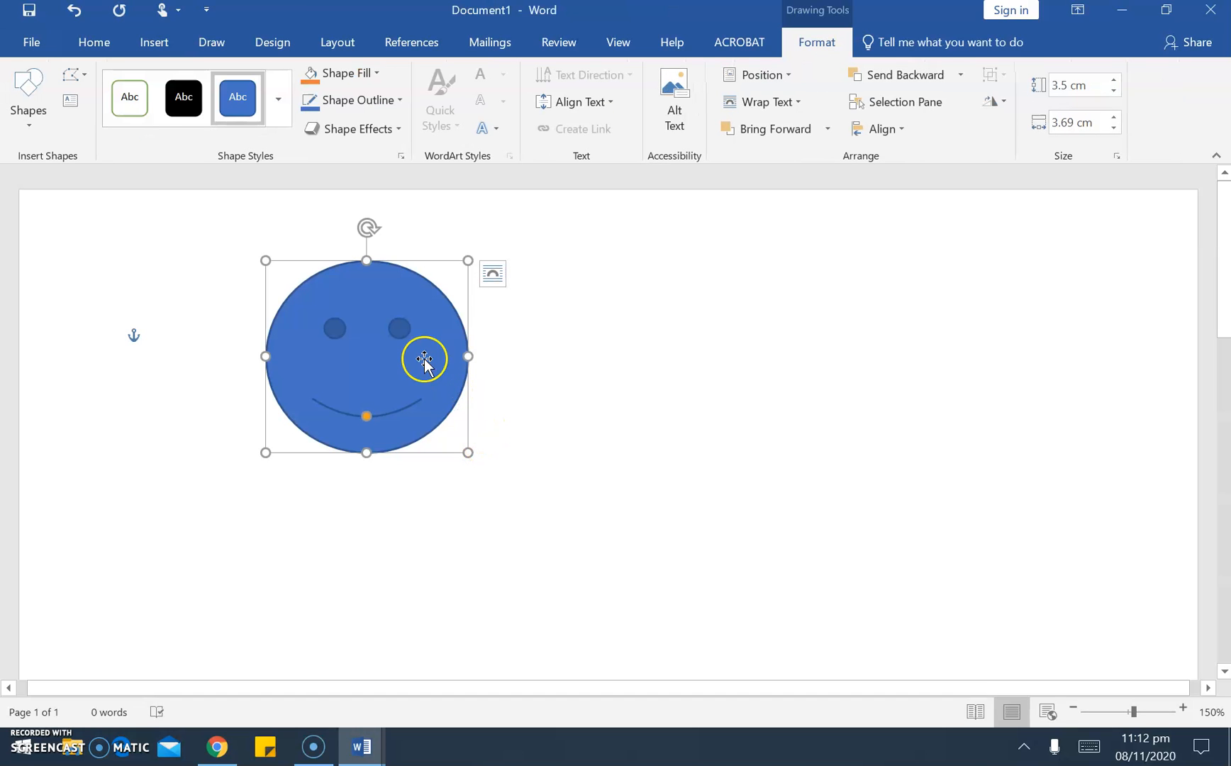
Apply the gold theme fill style to the smiley face and change its shape fill to orange
{"action": "left_click", "coordinate": [274, 107]}
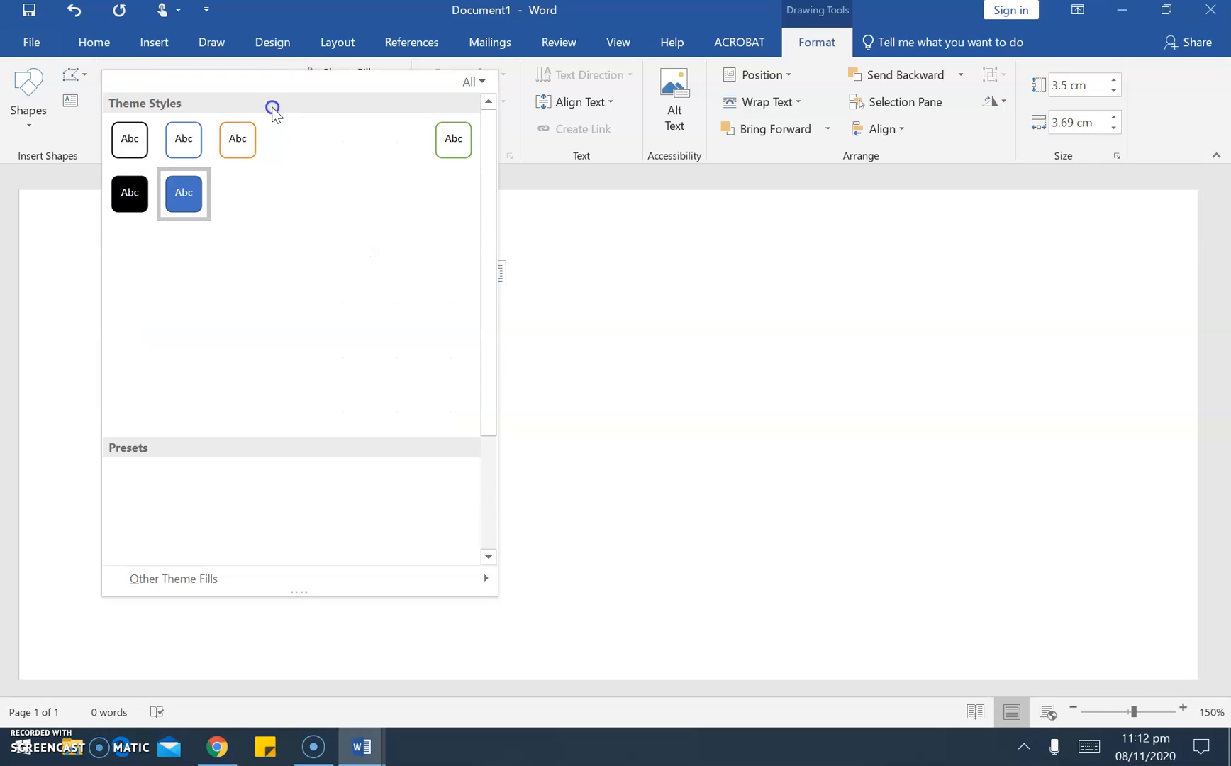
{"action": "left_click", "coordinate": [345, 189]}
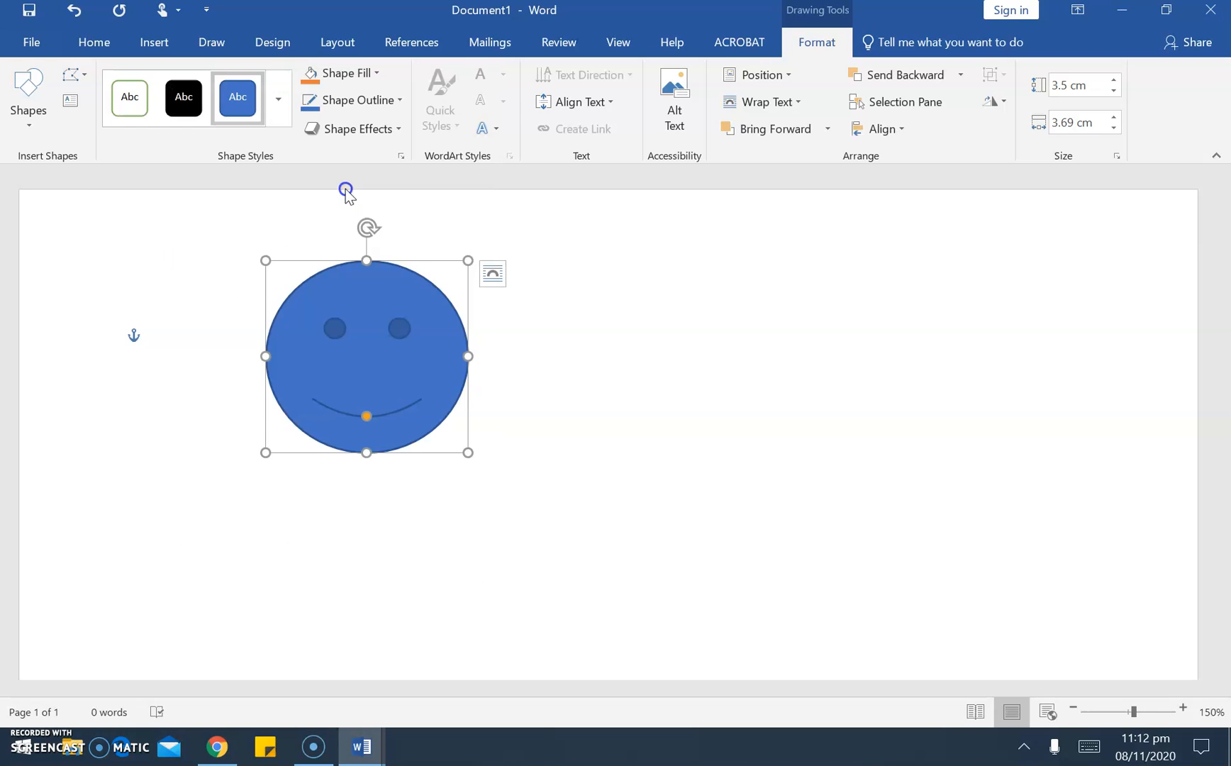
{"action": "left_click", "coordinate": [374, 74]}
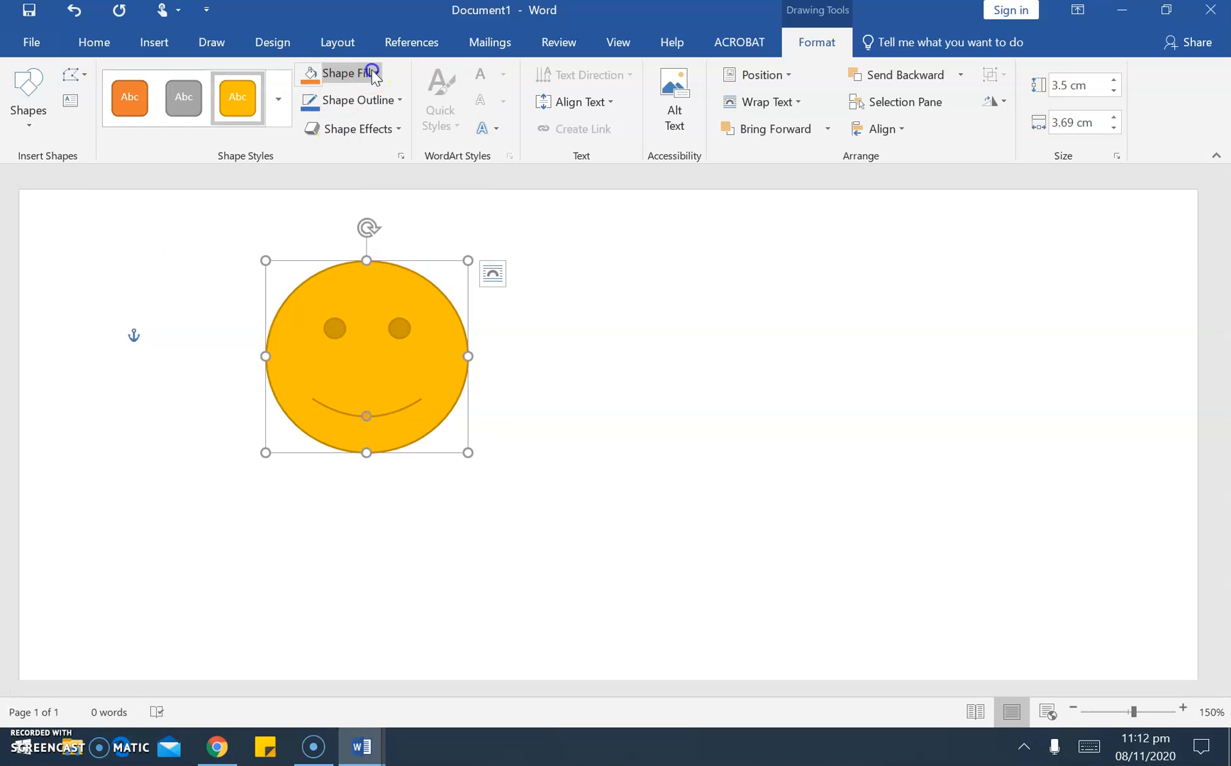
{"action": "left_click", "coordinate": [387, 115]}
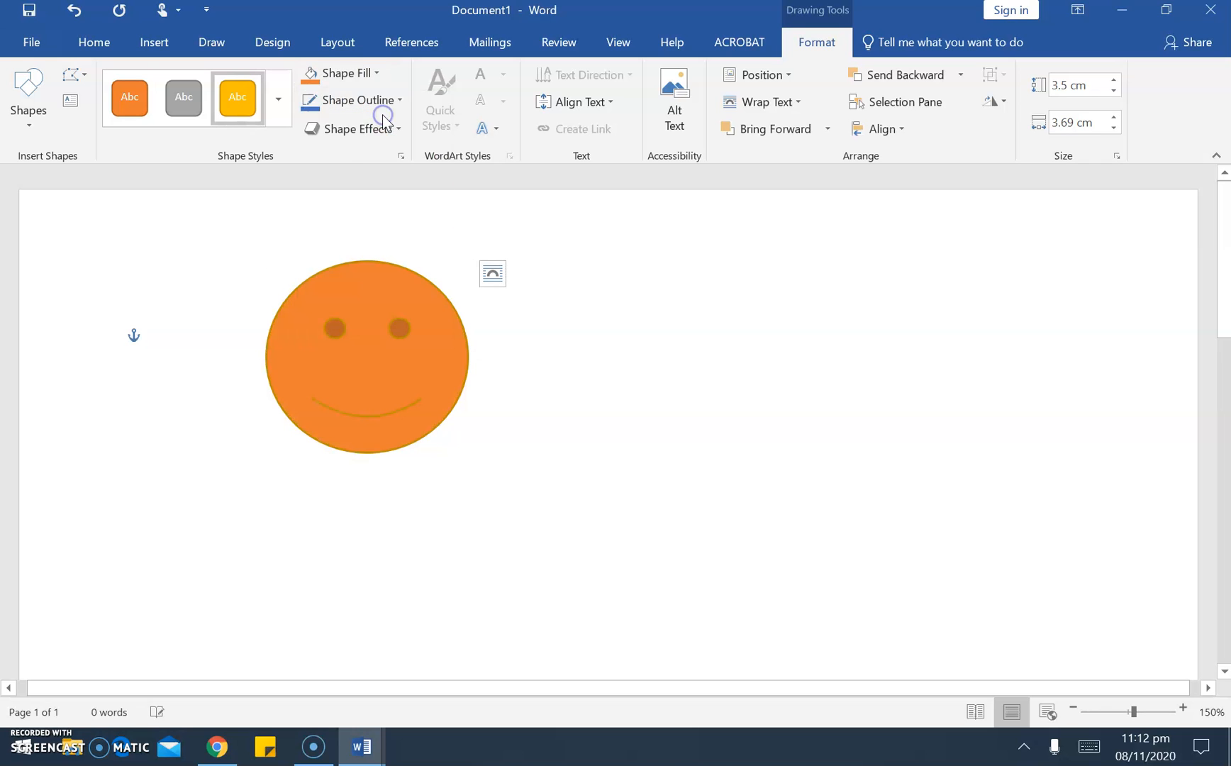
Set the smiley face's outline to yellow and apply a Preset shape effect with a soft shadow
{"action": "left_click", "coordinate": [397, 103]}
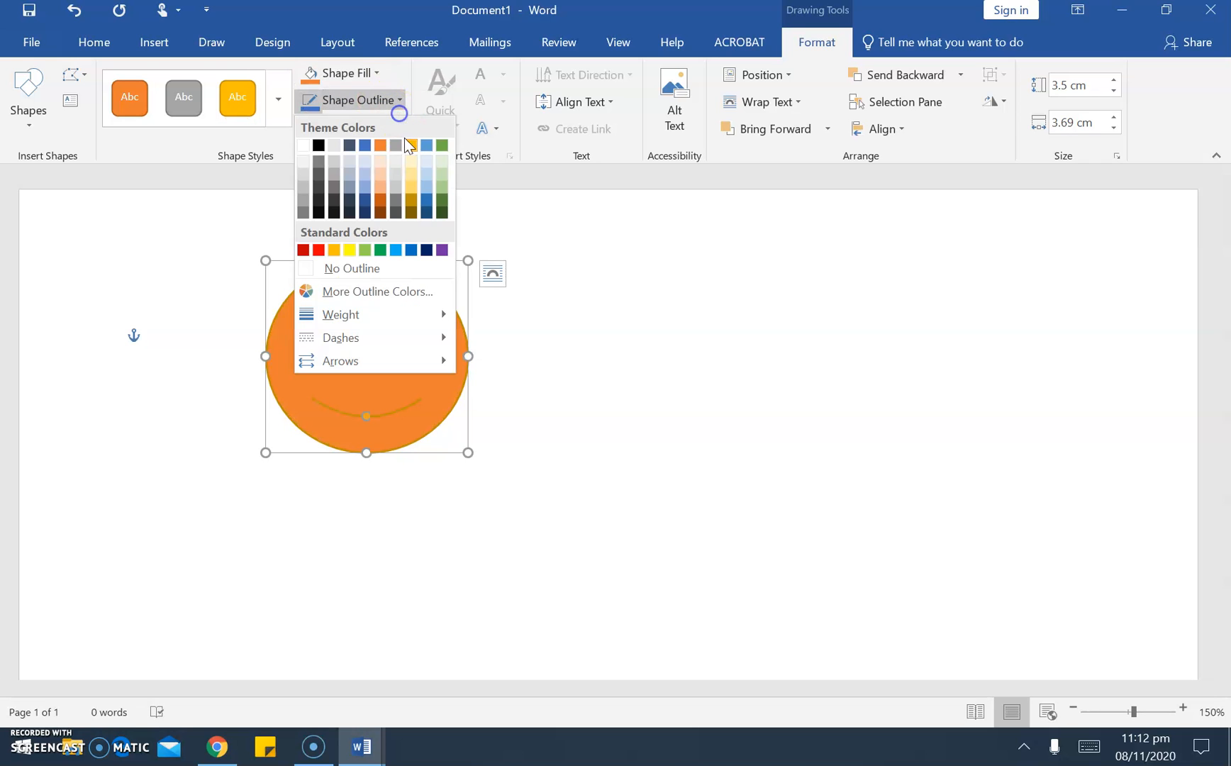
{"action": "left_click", "coordinate": [350, 251]}
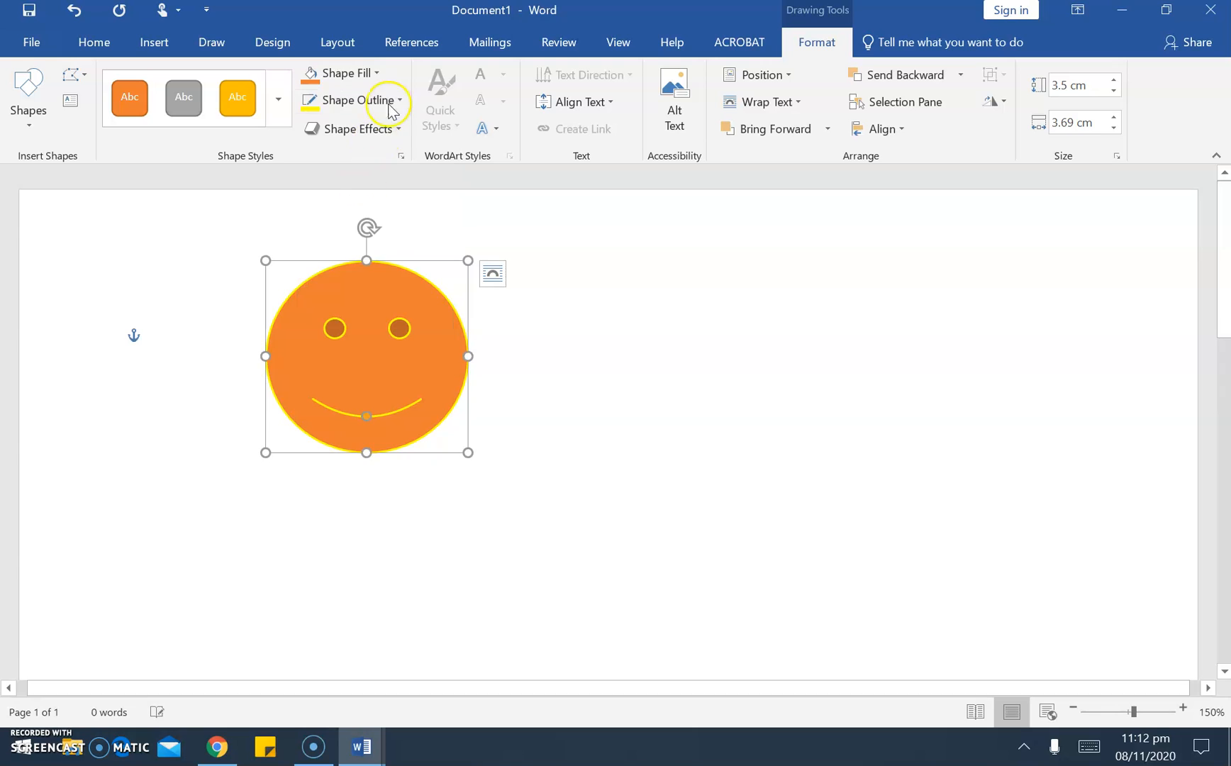
{"action": "left_click", "coordinate": [395, 127]}
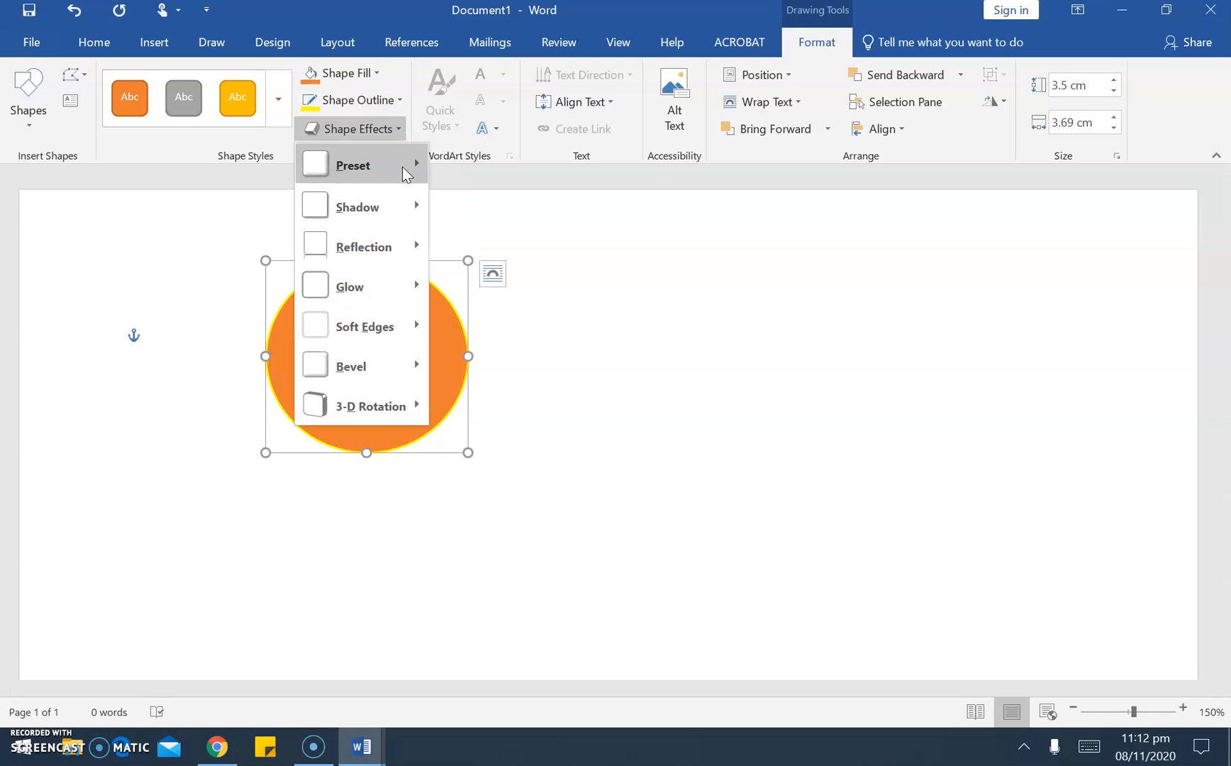
{"action": "mouse_move", "coordinate": [402, 167]}
{"action": "left_click", "coordinate": [611, 273]}
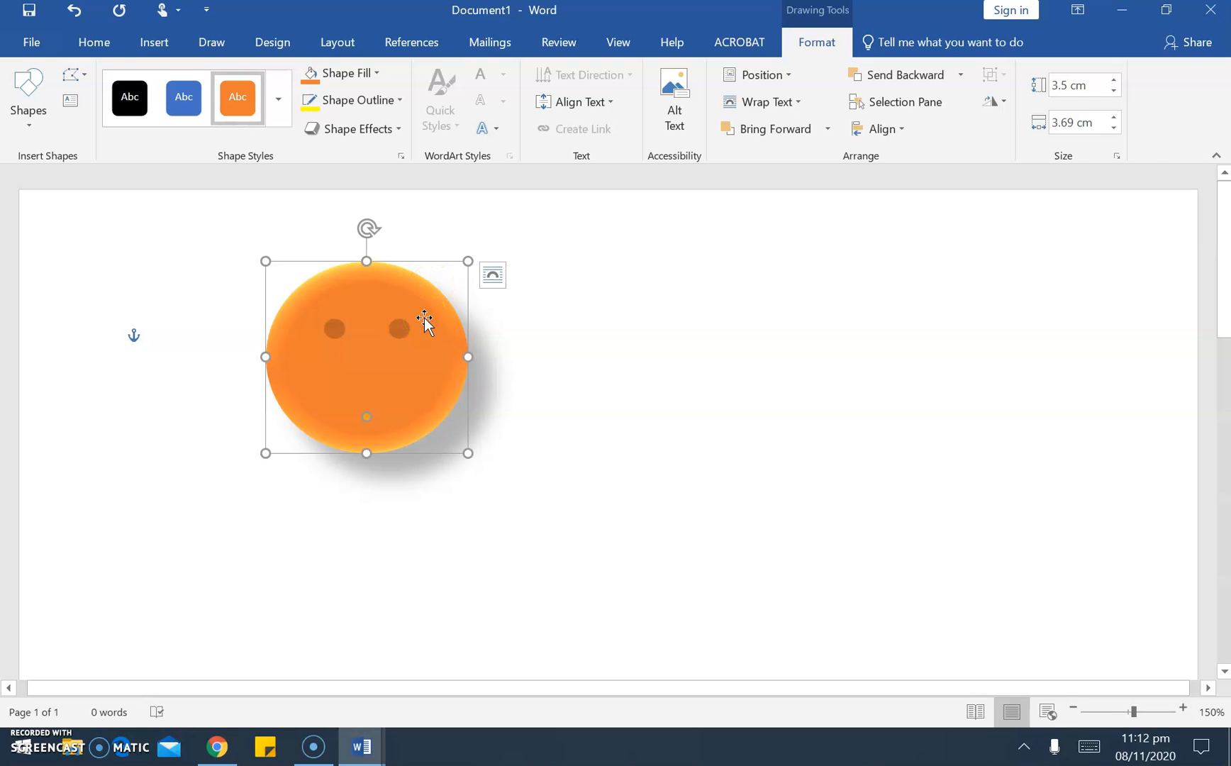
Delete the smiley face and switch to the Module 2. Lesson1 document to review the Smart Art insertion steps
{"action": "key", "text": "Delete"}
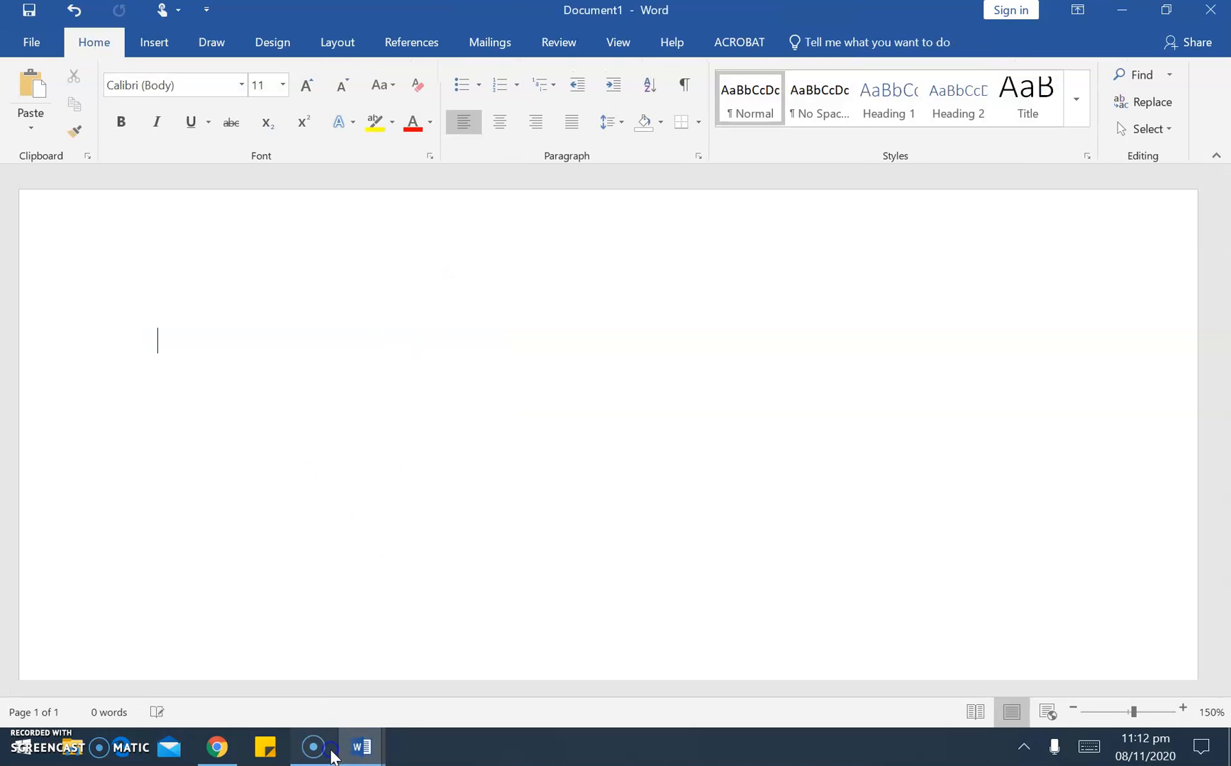
{"action": "mouse_move", "coordinate": [362, 747]}
{"action": "left_click", "coordinate": [289, 692]}
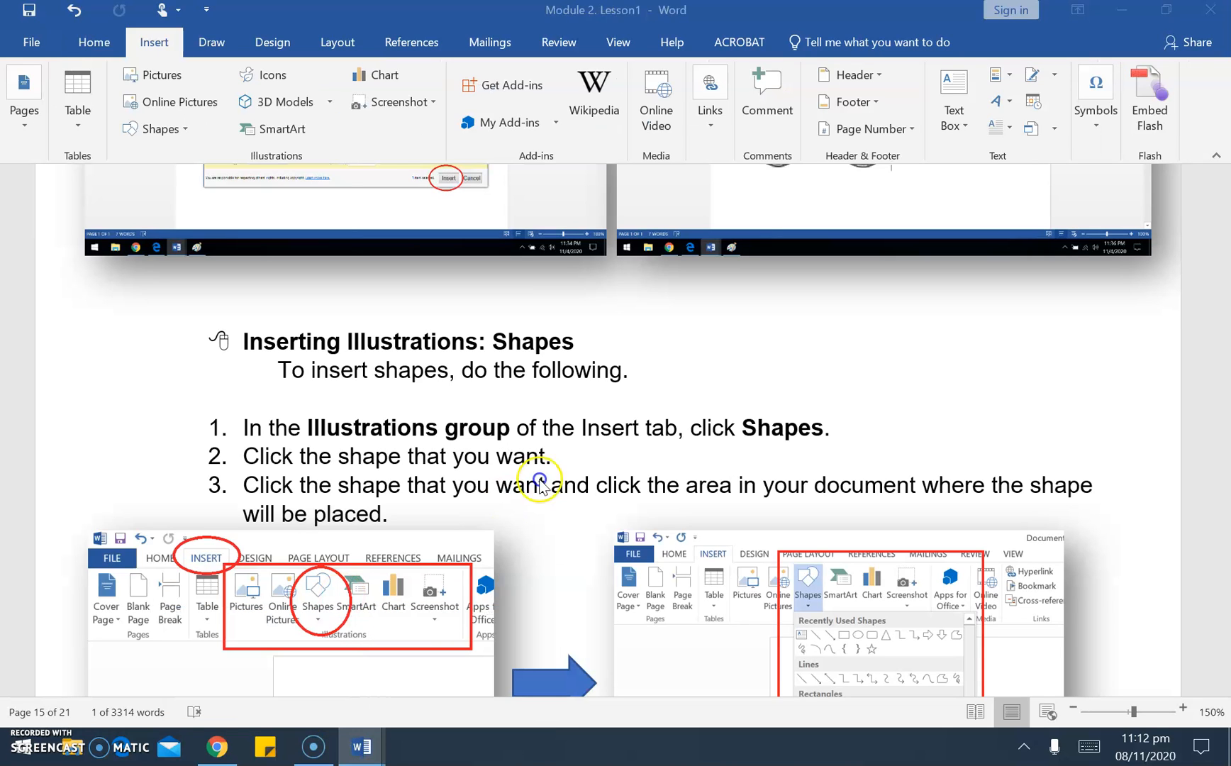
{"action": "scroll", "coordinate": [1034, 662], "scroll_direction": "down", "scroll_amount": 10}
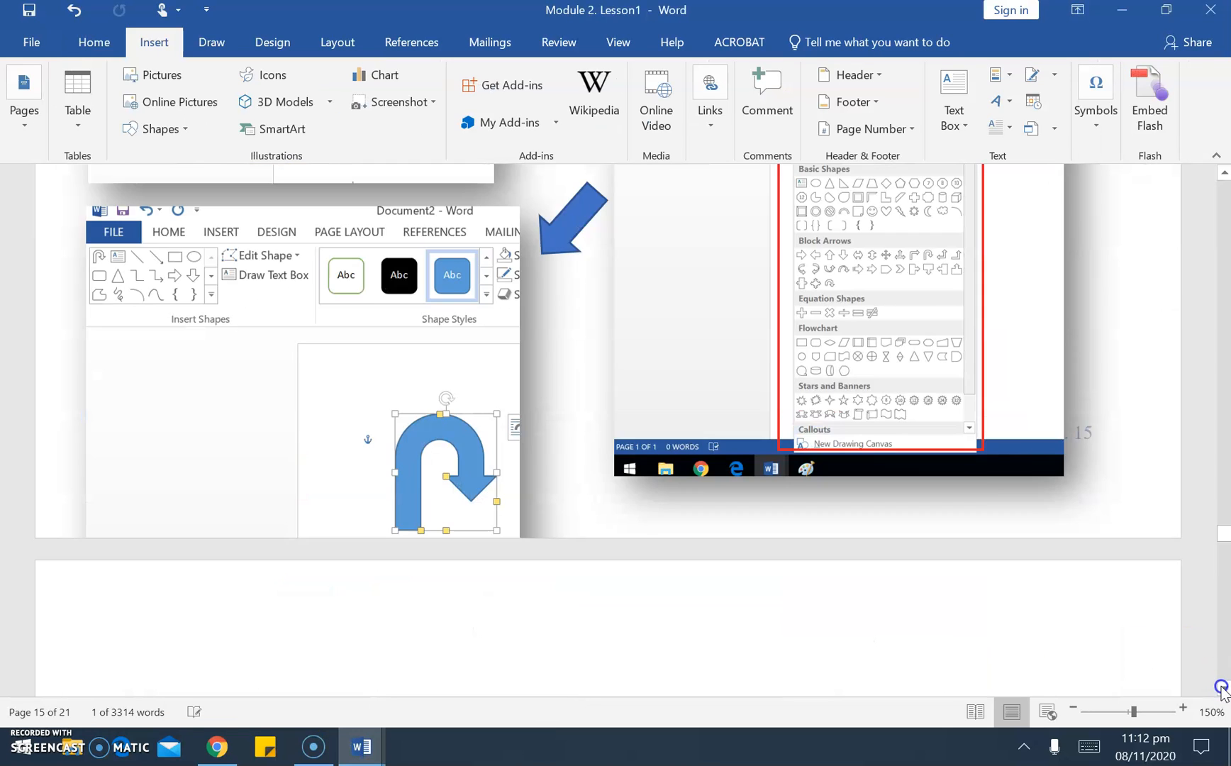
{"action": "scroll", "coordinate": [542, 551], "scroll_direction": "down", "scroll_amount": 5}
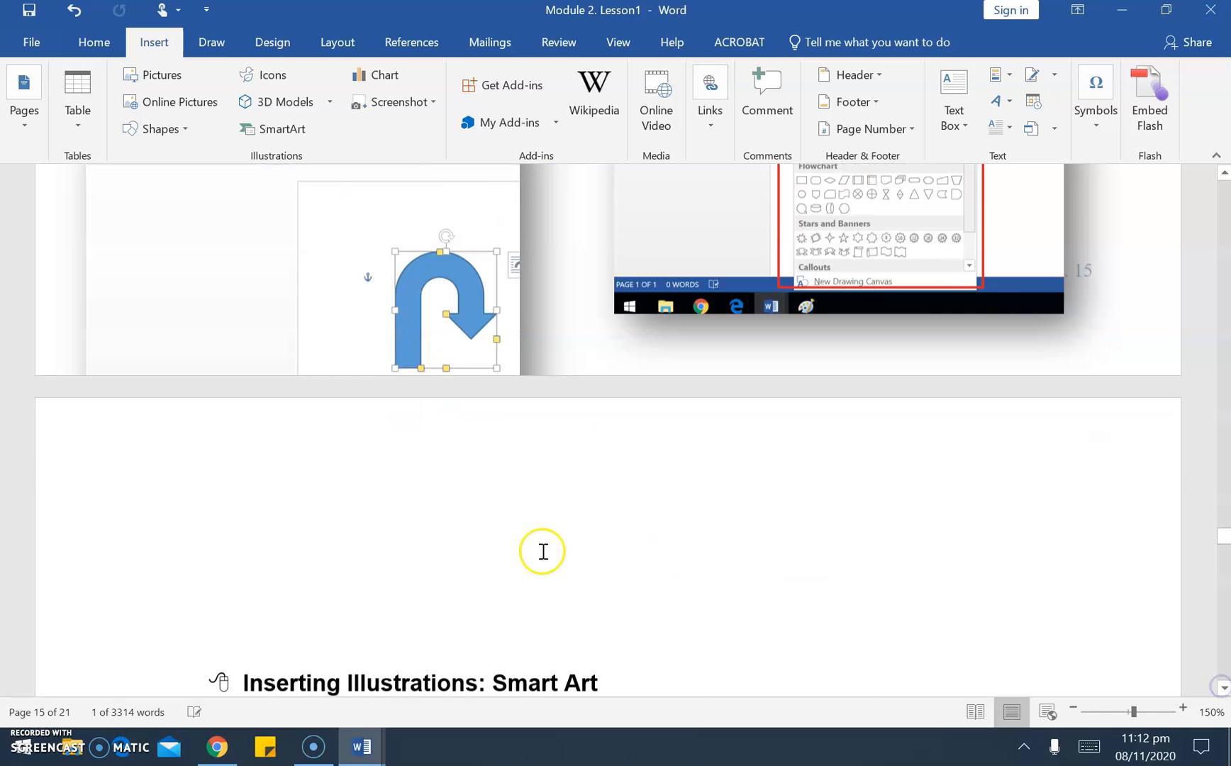
{"action": "scroll", "coordinate": [542, 551], "scroll_direction": "down", "scroll_amount": 4}
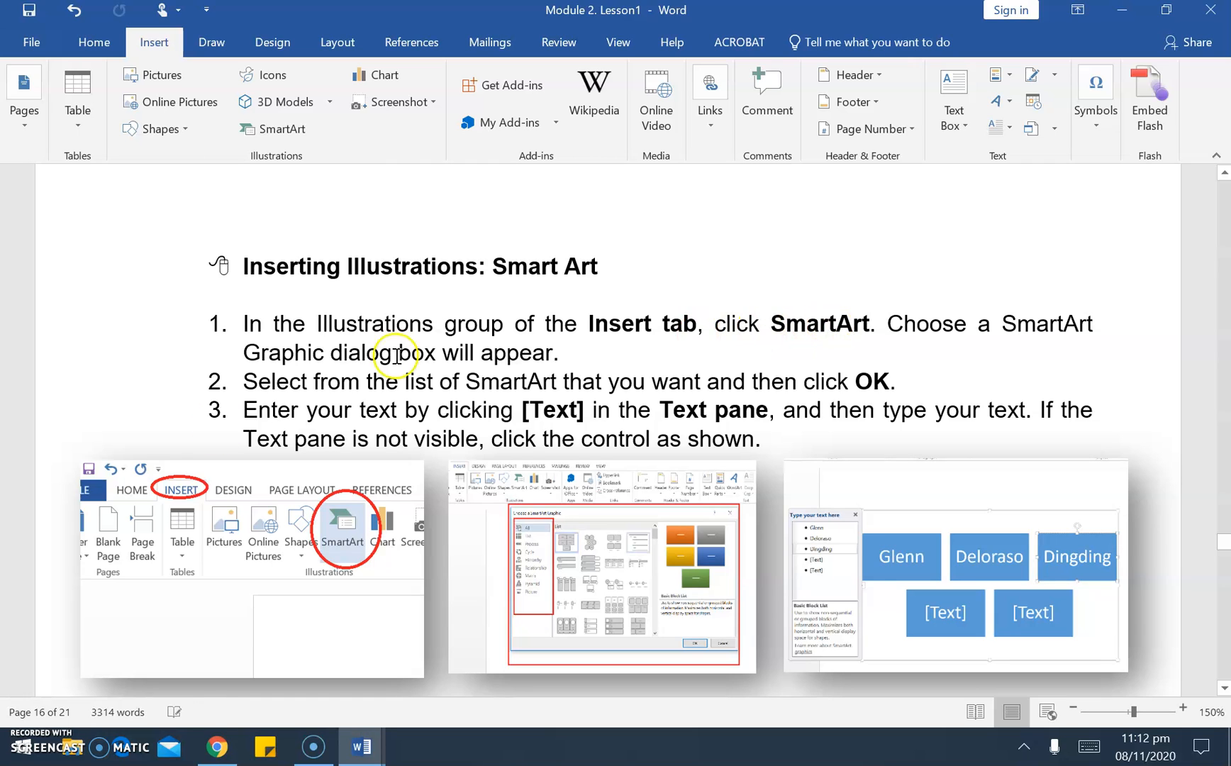
Return to the blank Document1 and insert a Cycle Matrix SmartArt graphic from the Cycle category
{"action": "mouse_move", "coordinate": [358, 748]}
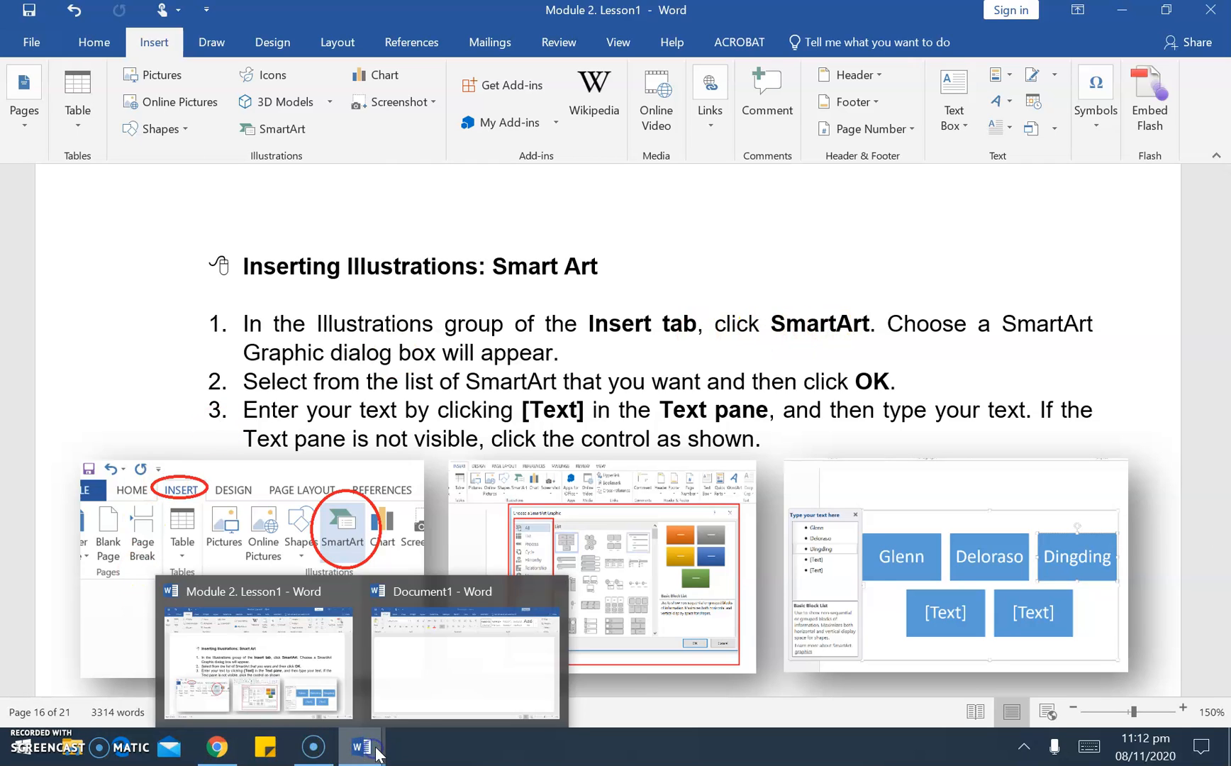
{"action": "left_click", "coordinate": [434, 675]}
{"action": "left_click", "coordinate": [280, 313]}
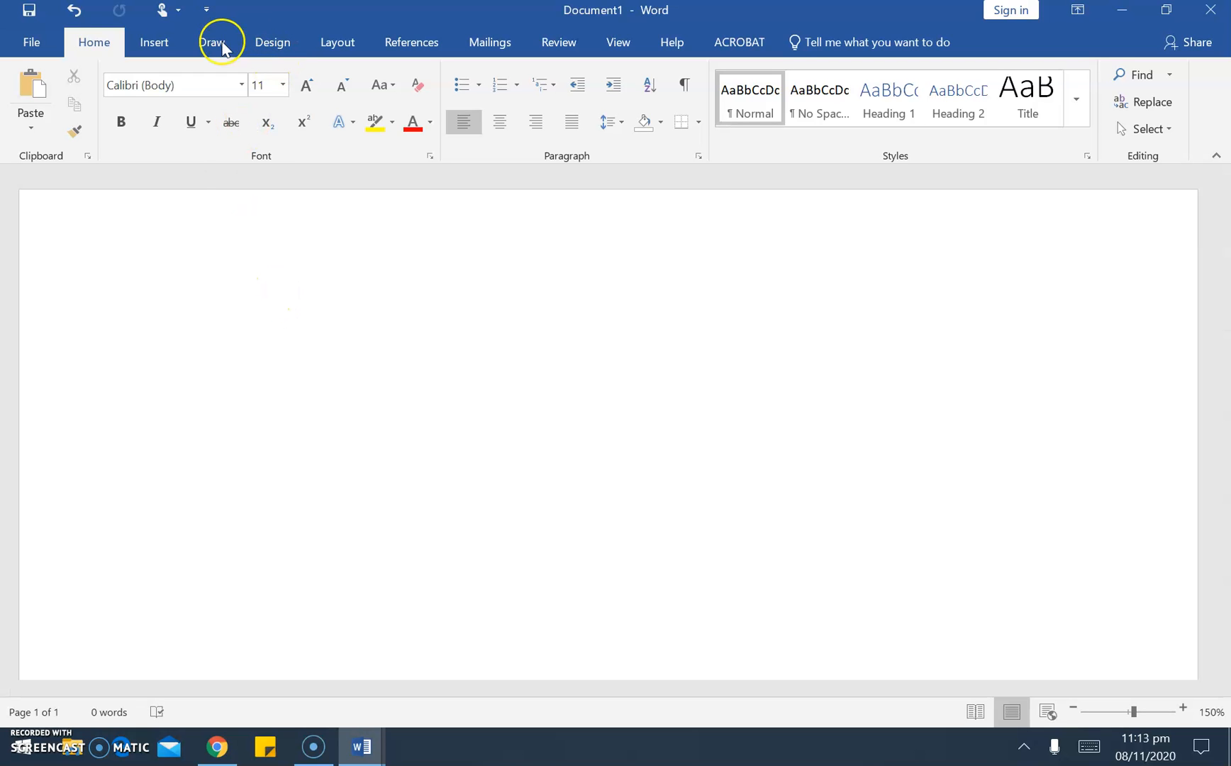
{"action": "left_click", "coordinate": [157, 44]}
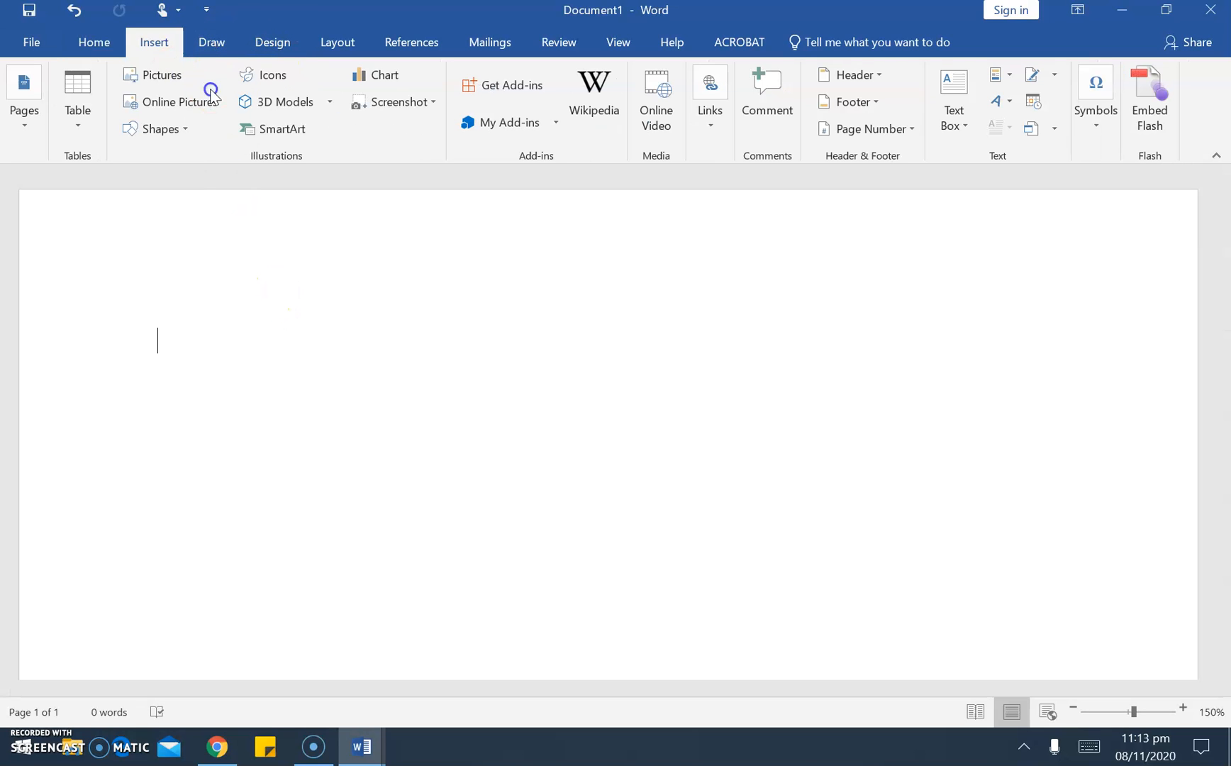
{"action": "left_click", "coordinate": [290, 134]}
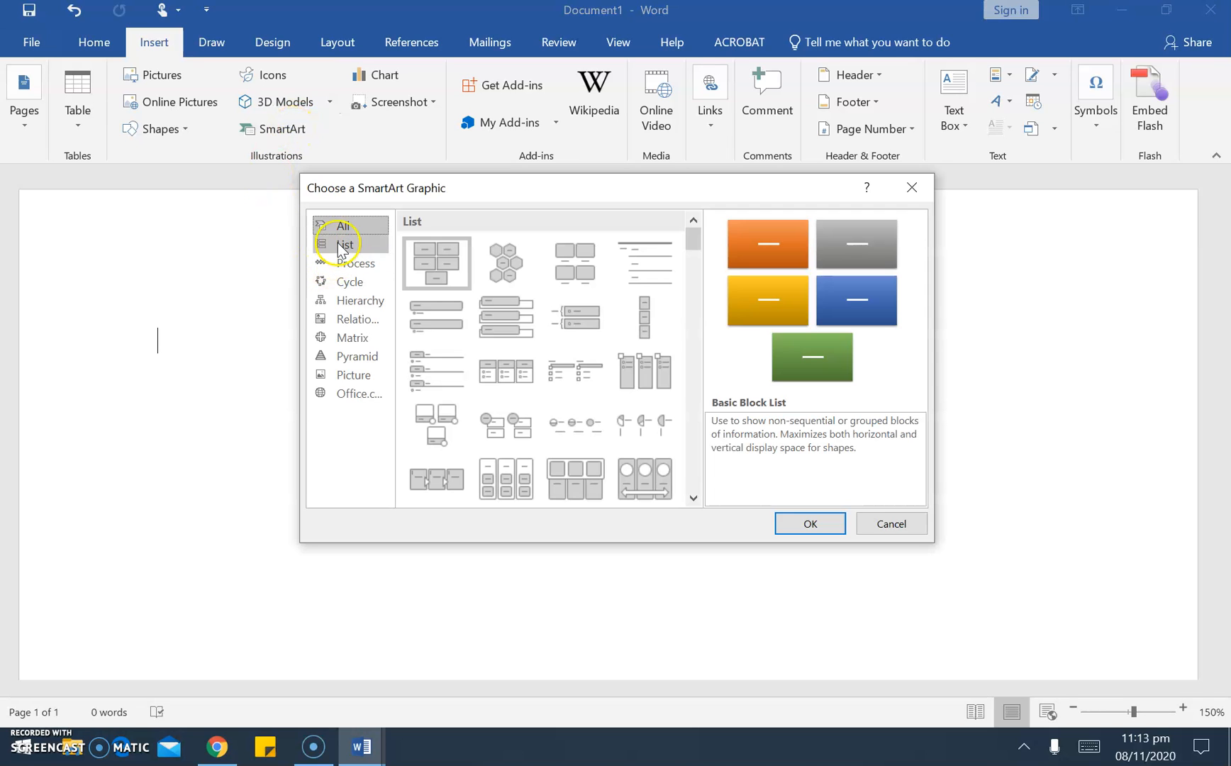
{"action": "left_click", "coordinate": [353, 262]}
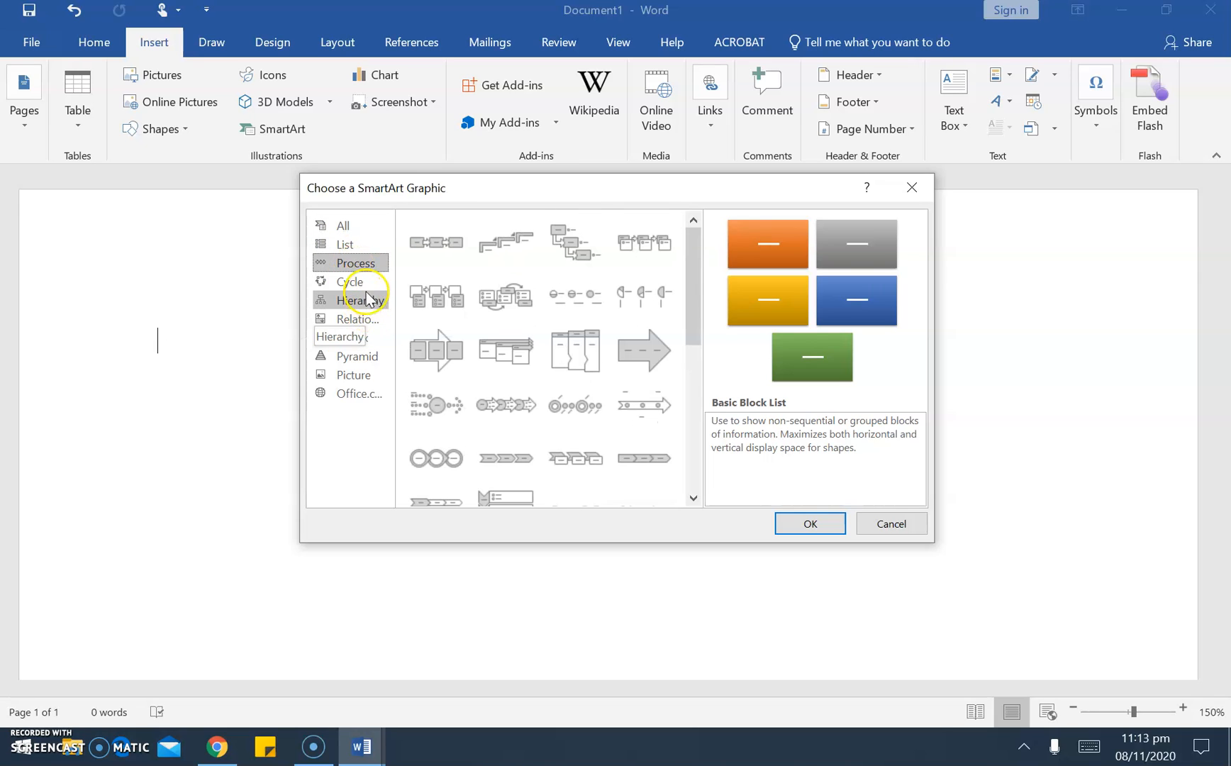
{"action": "left_click", "coordinate": [350, 281]}
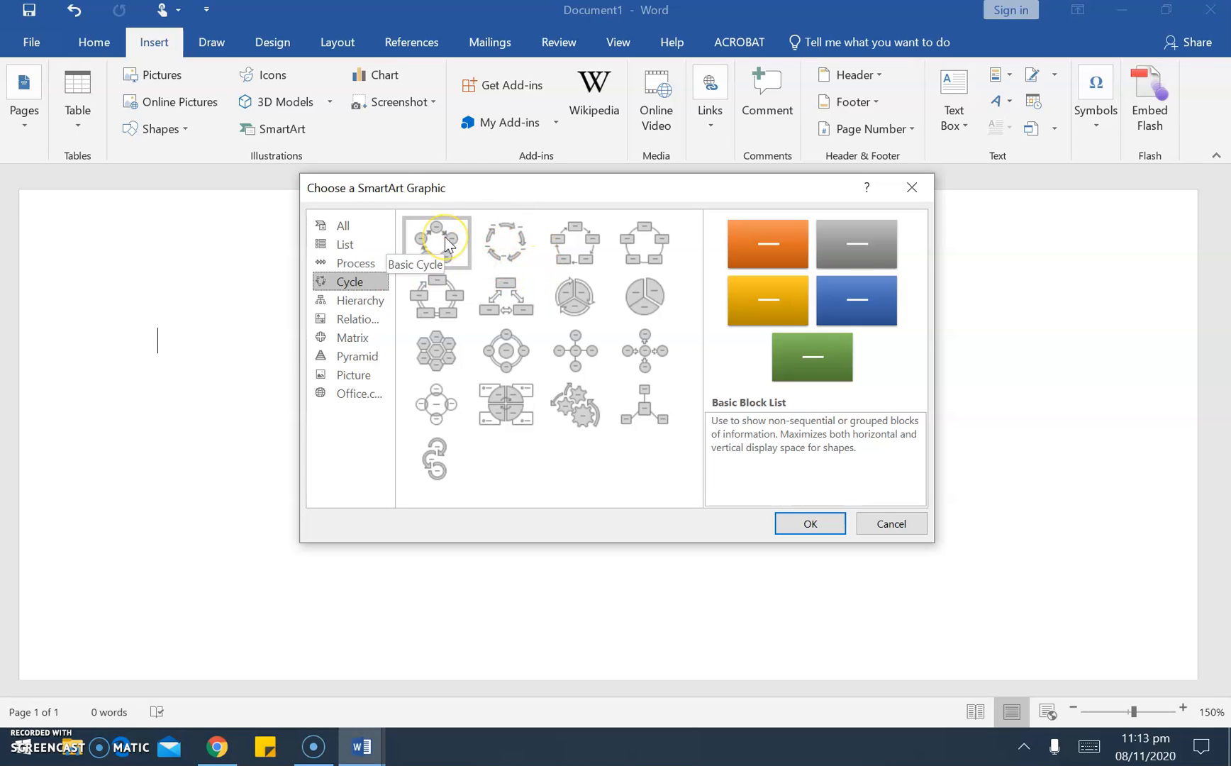
{"action": "left_click", "coordinate": [501, 396]}
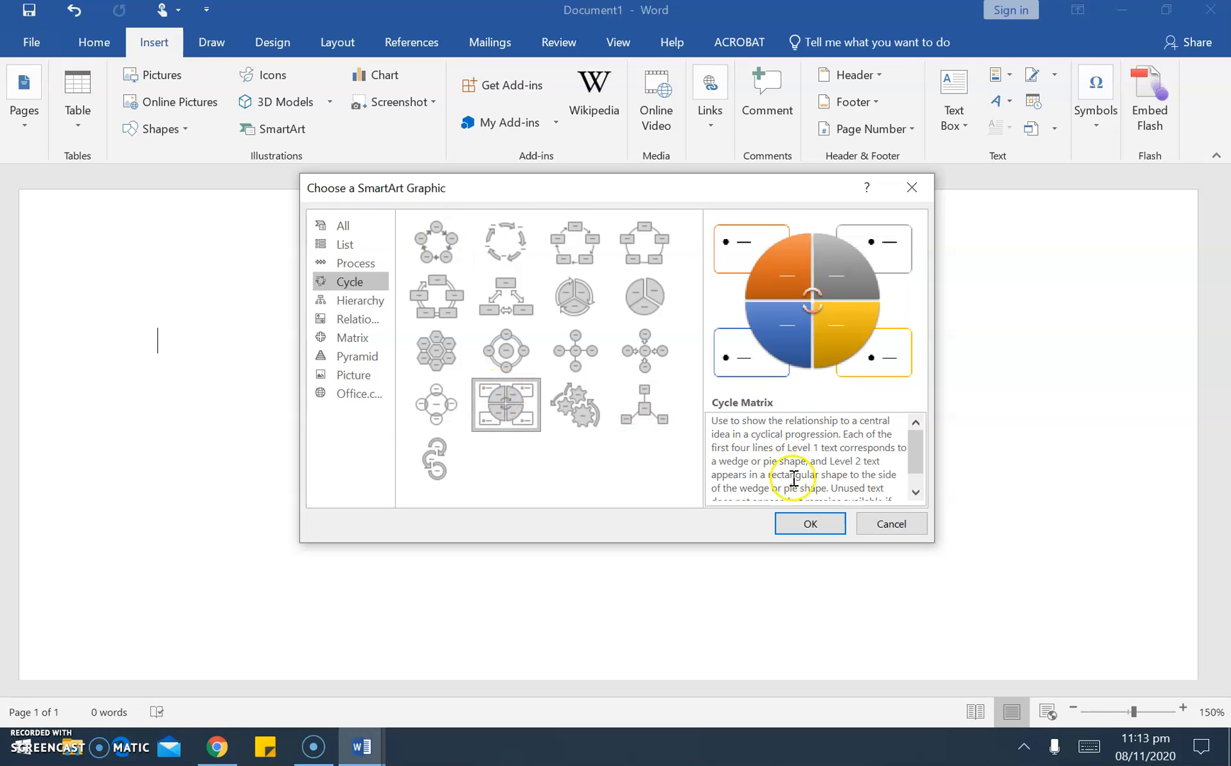
{"action": "left_click", "coordinate": [780, 522]}
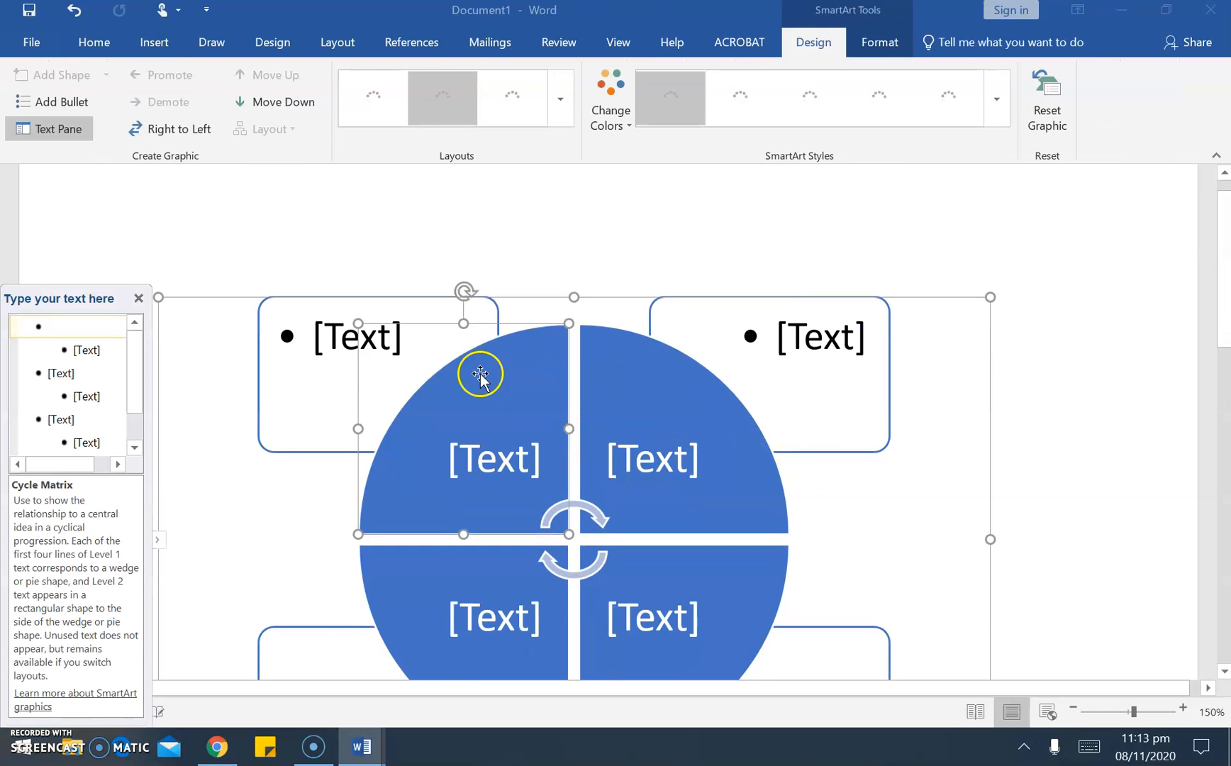
Enter "biosphere" as the text of the upper-left wedge in the Cycle Matrix graphic
{"action": "scroll", "coordinate": [819, 335], "scroll_direction": "down", "scroll_amount": 2}
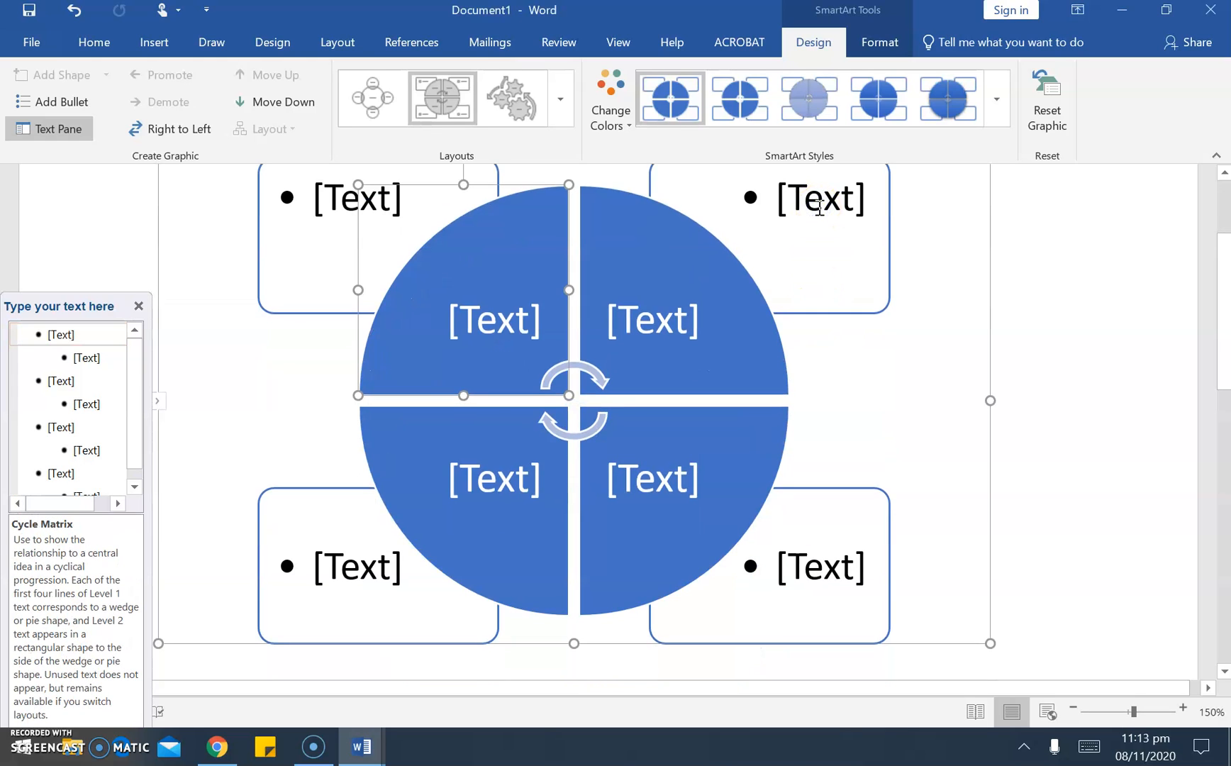
{"action": "type", "text": "bios"}
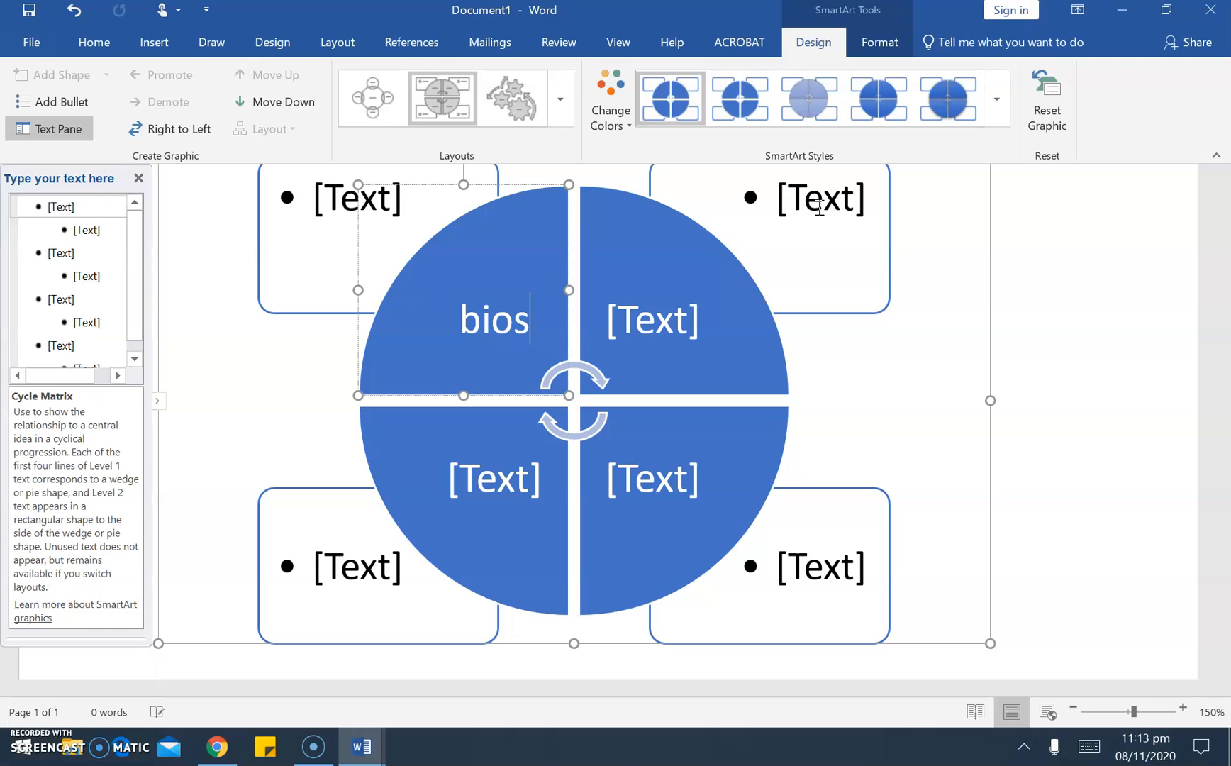
{"action": "type", "text": "phere"}
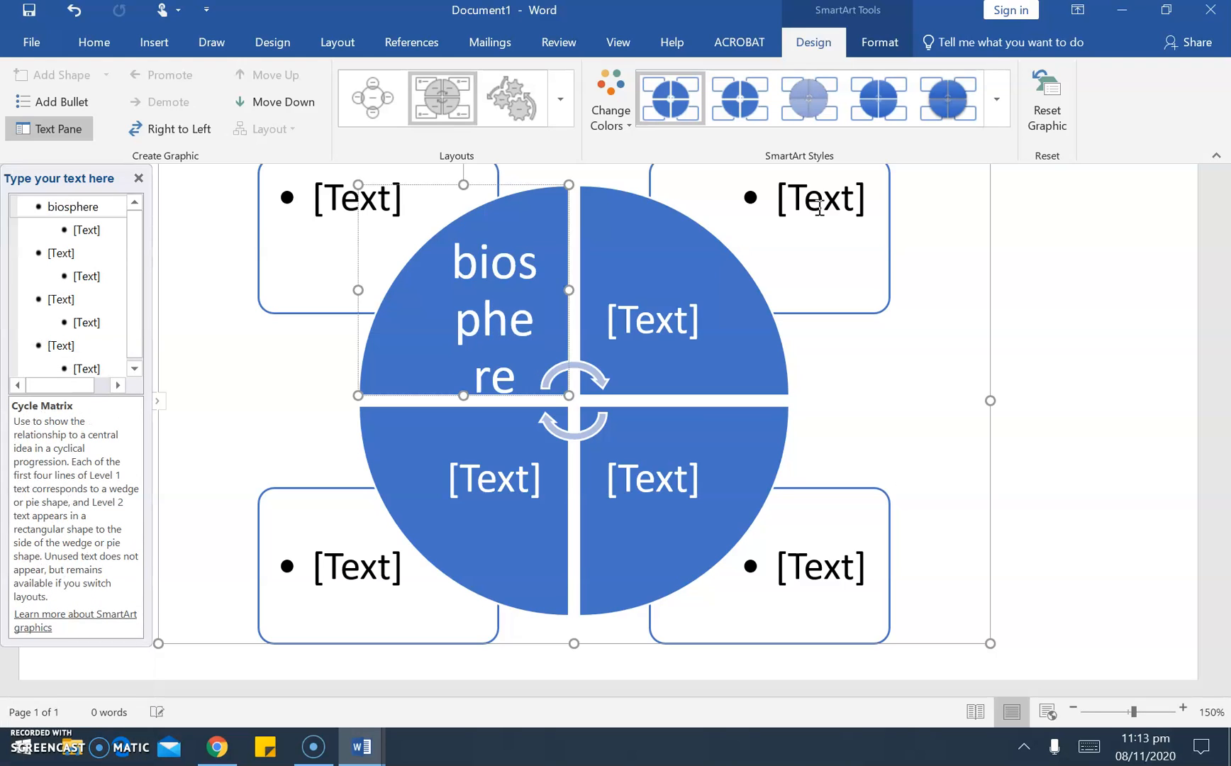